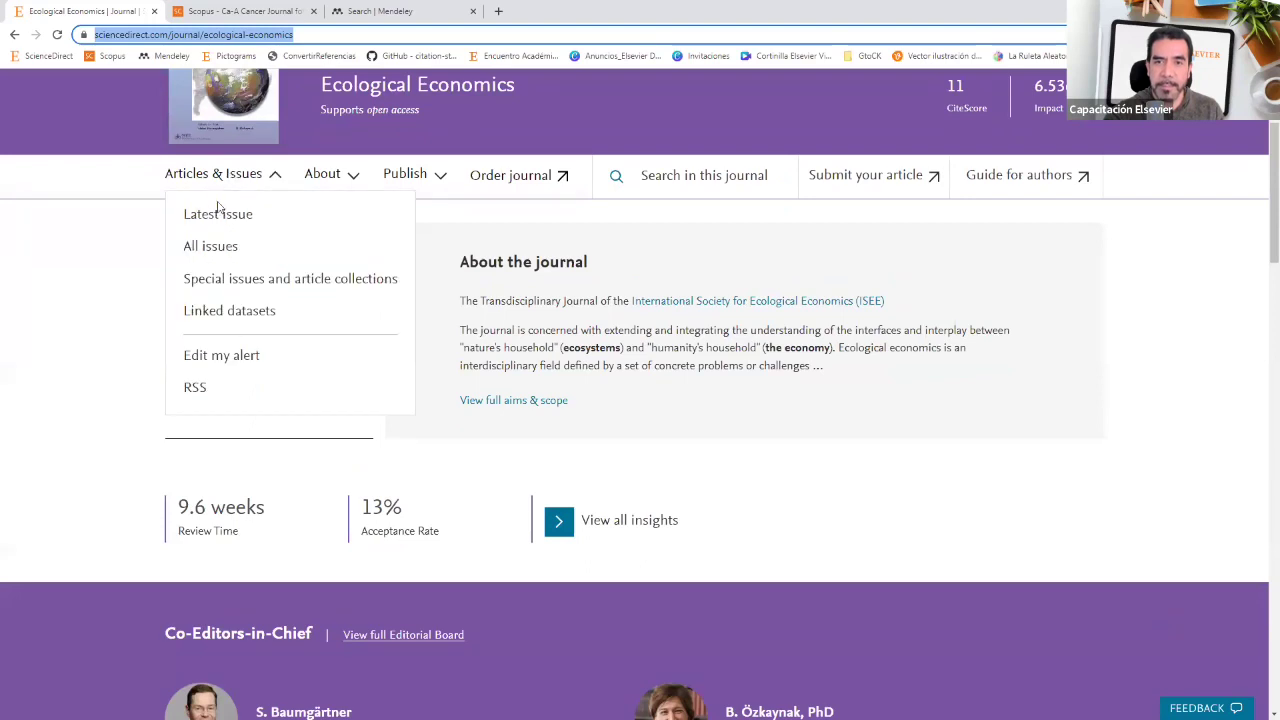
Step: Open Ecological Economics Volume 212, tick the Forest adaptation strategies article, and go to the Mendeley library
left_click(208, 248)
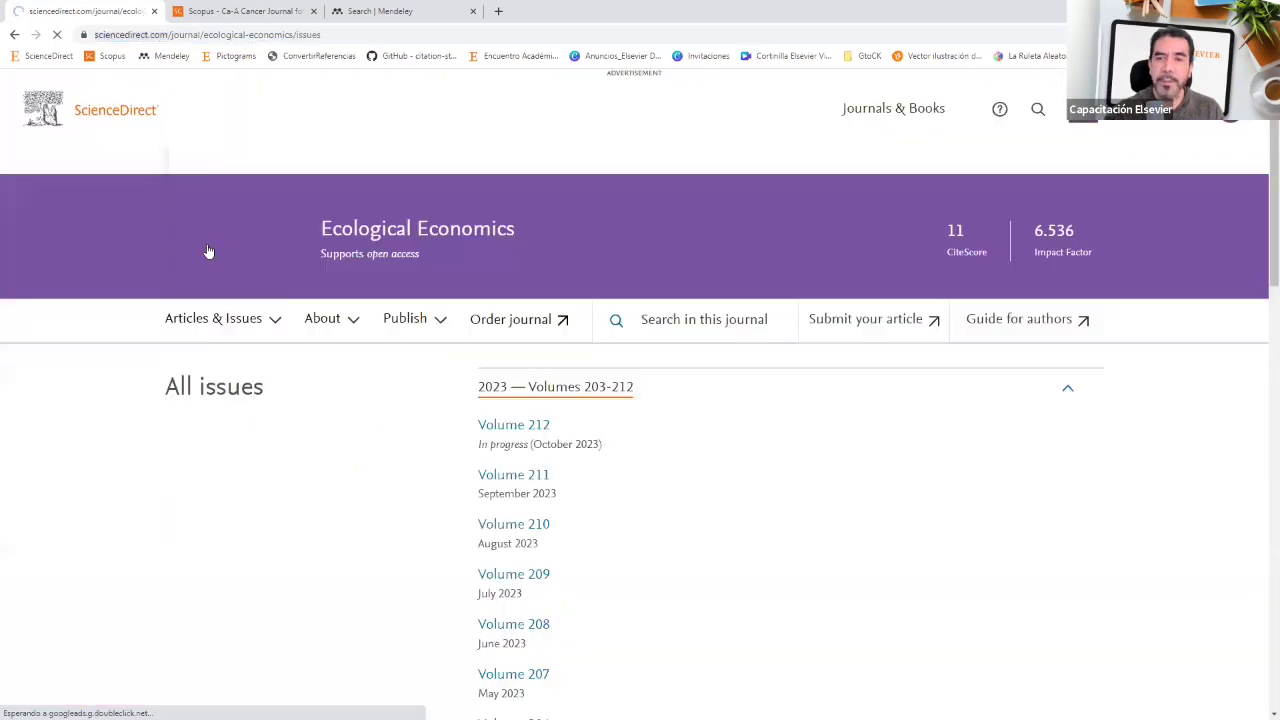
scroll(508, 214, "down", 2)
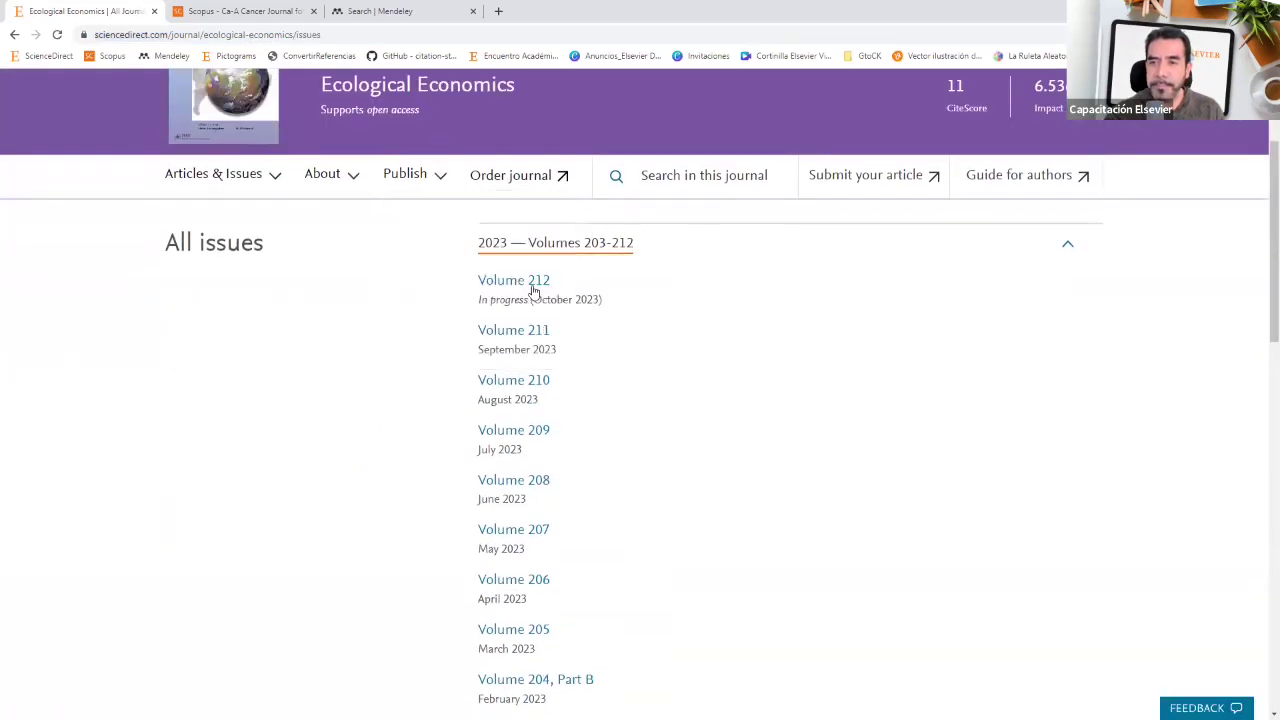
left_click(529, 284)
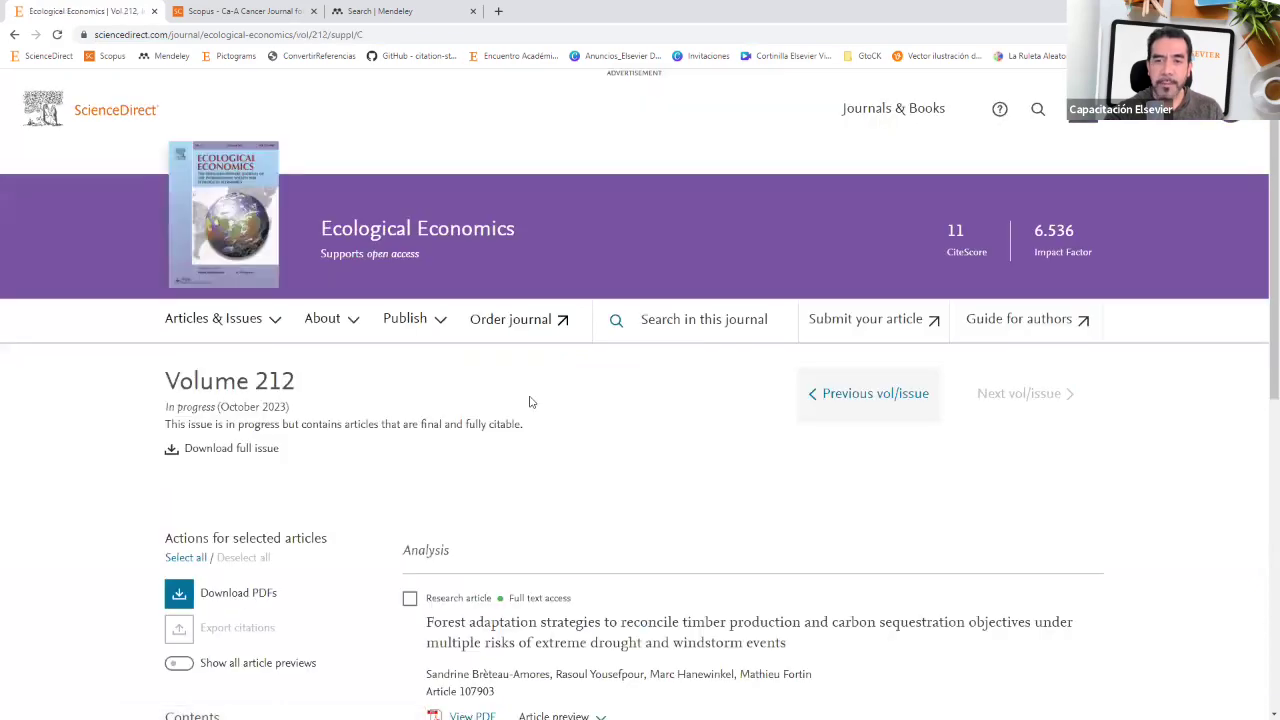
scroll(531, 402, "down", 2)
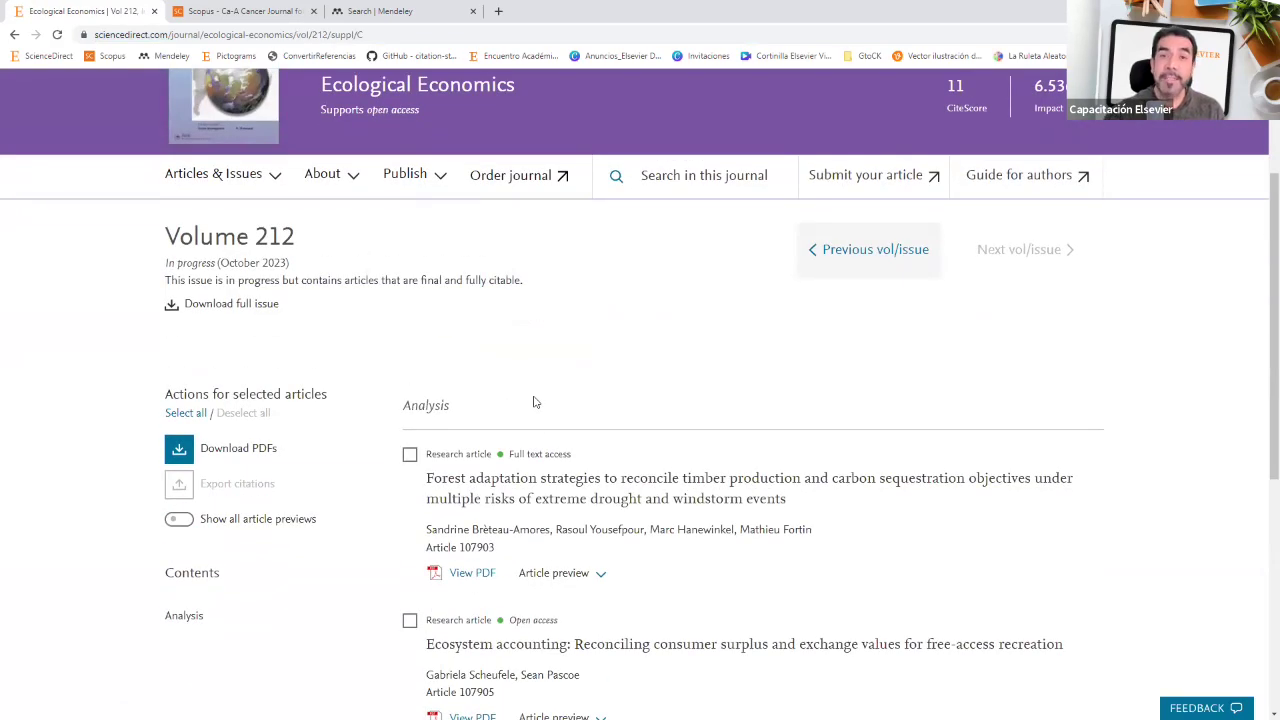
scroll(534, 402, "down", 2)
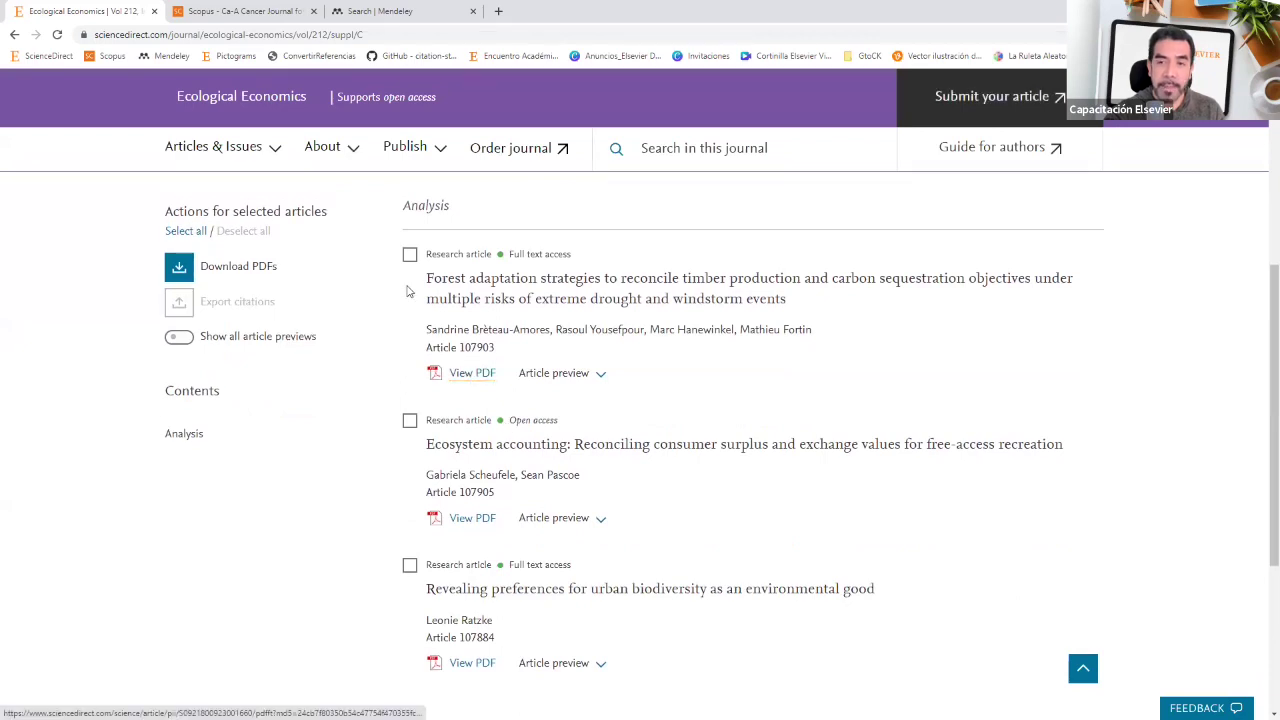
left_click(409, 256)
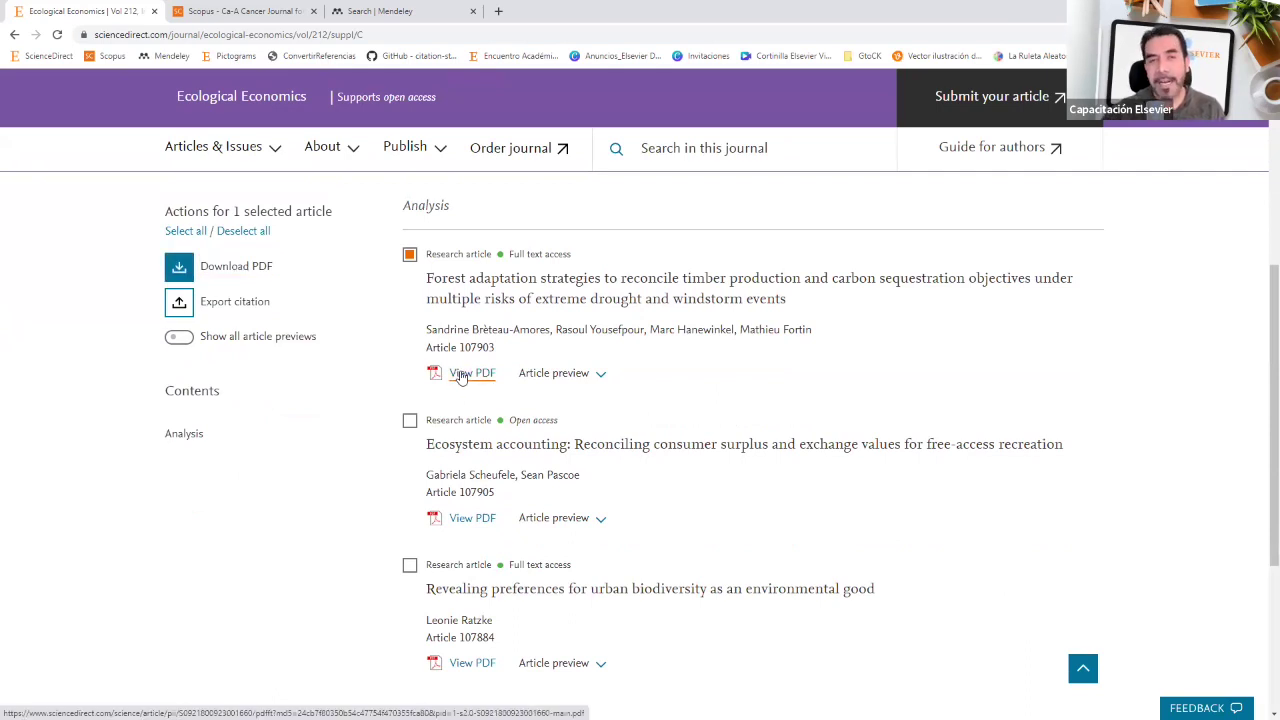
left_click(414, 16)
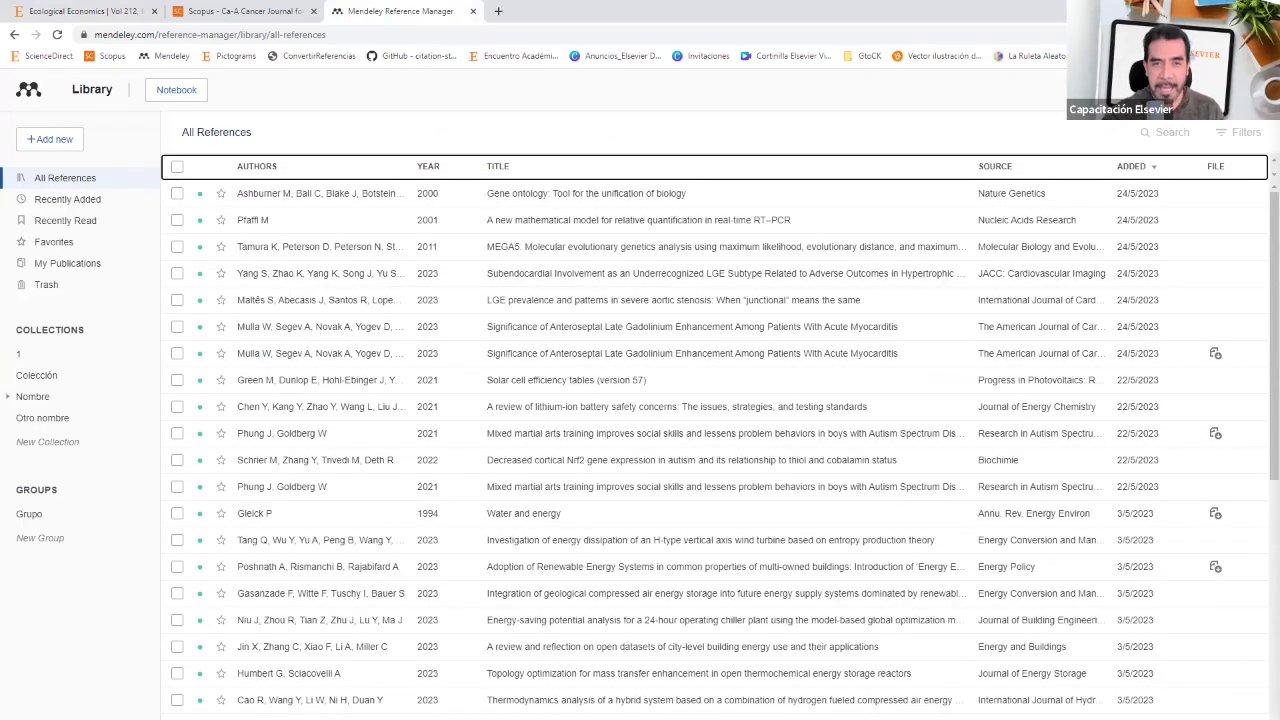
left_click(44, 140)
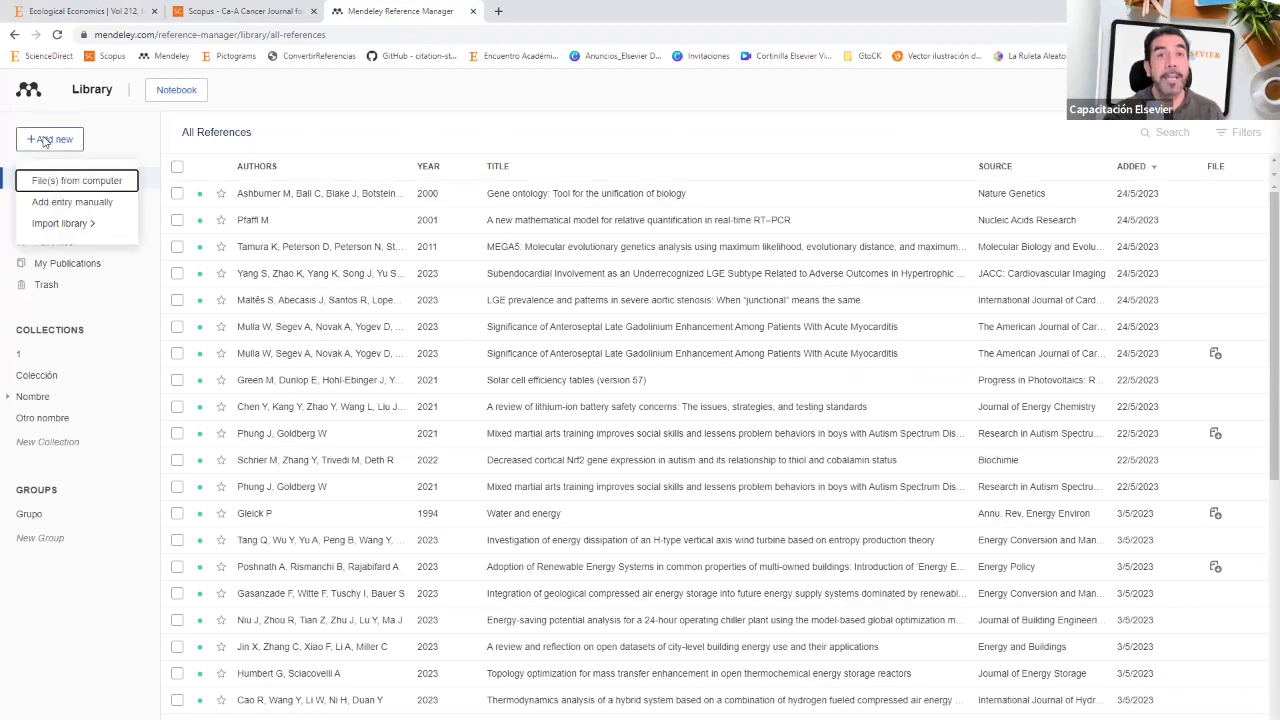
left_click(75, 182)
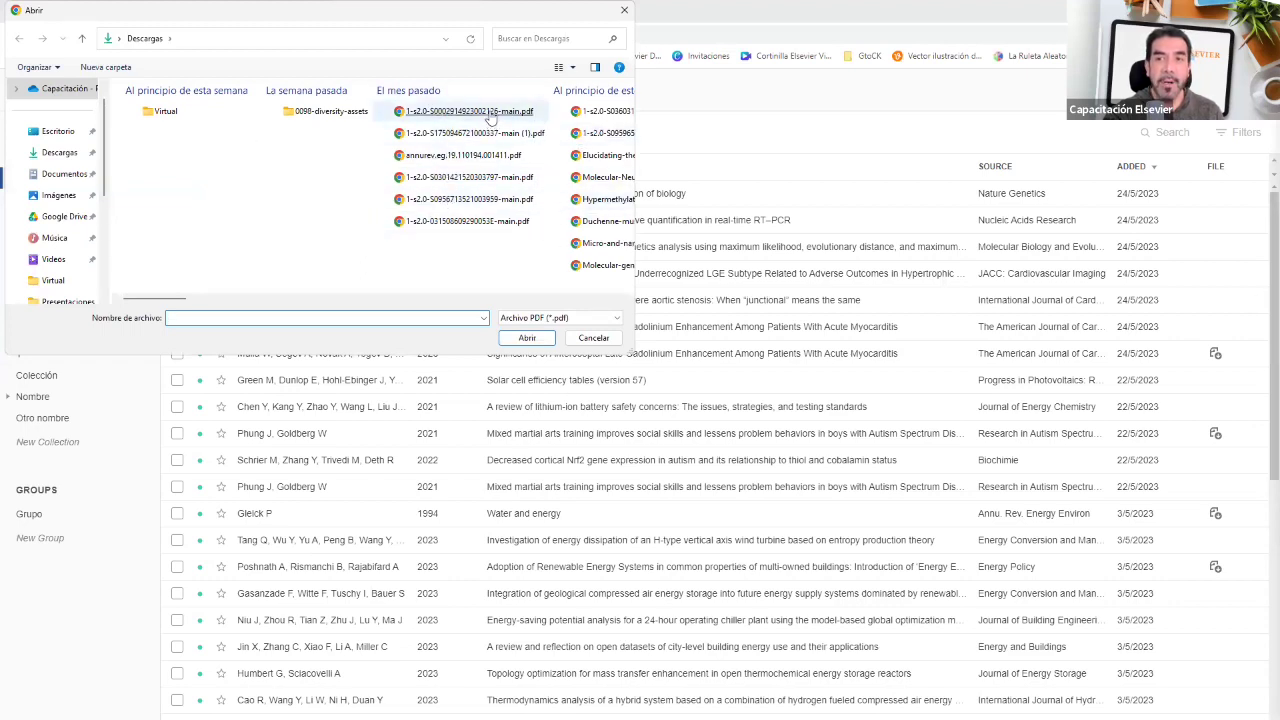
left_click_drag(471, 255, 440, 112)
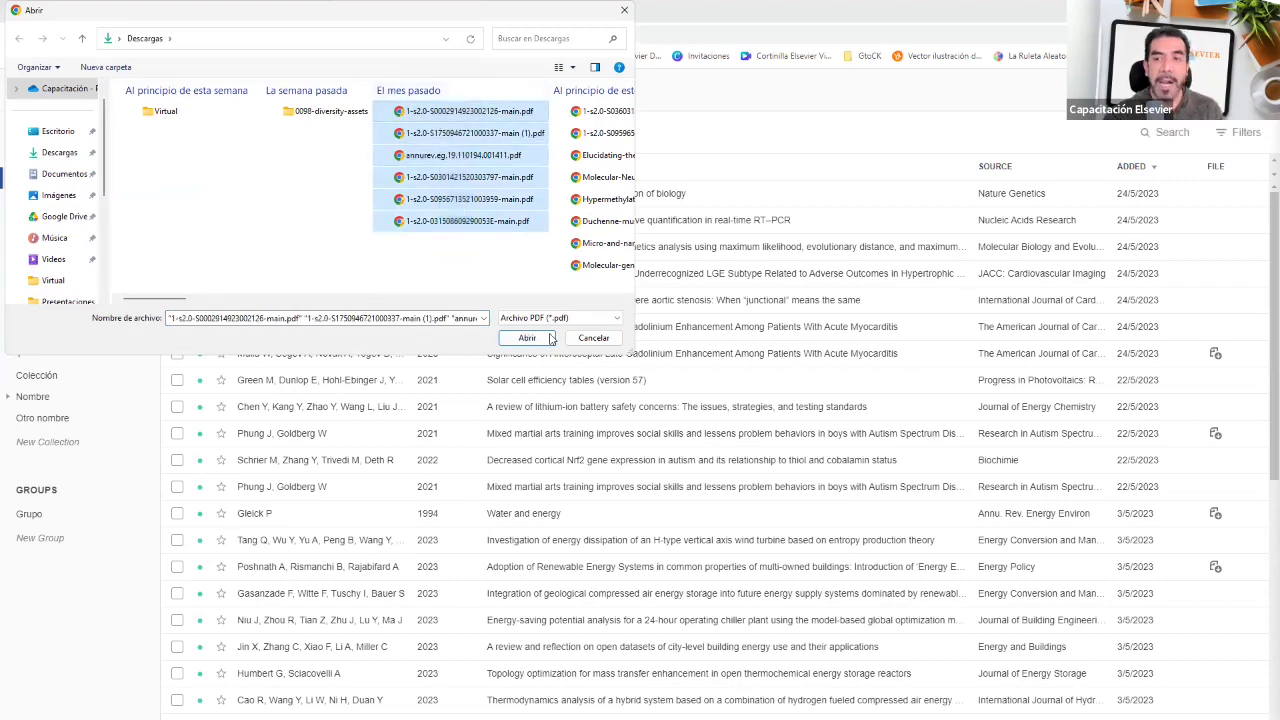
left_click(583, 341)
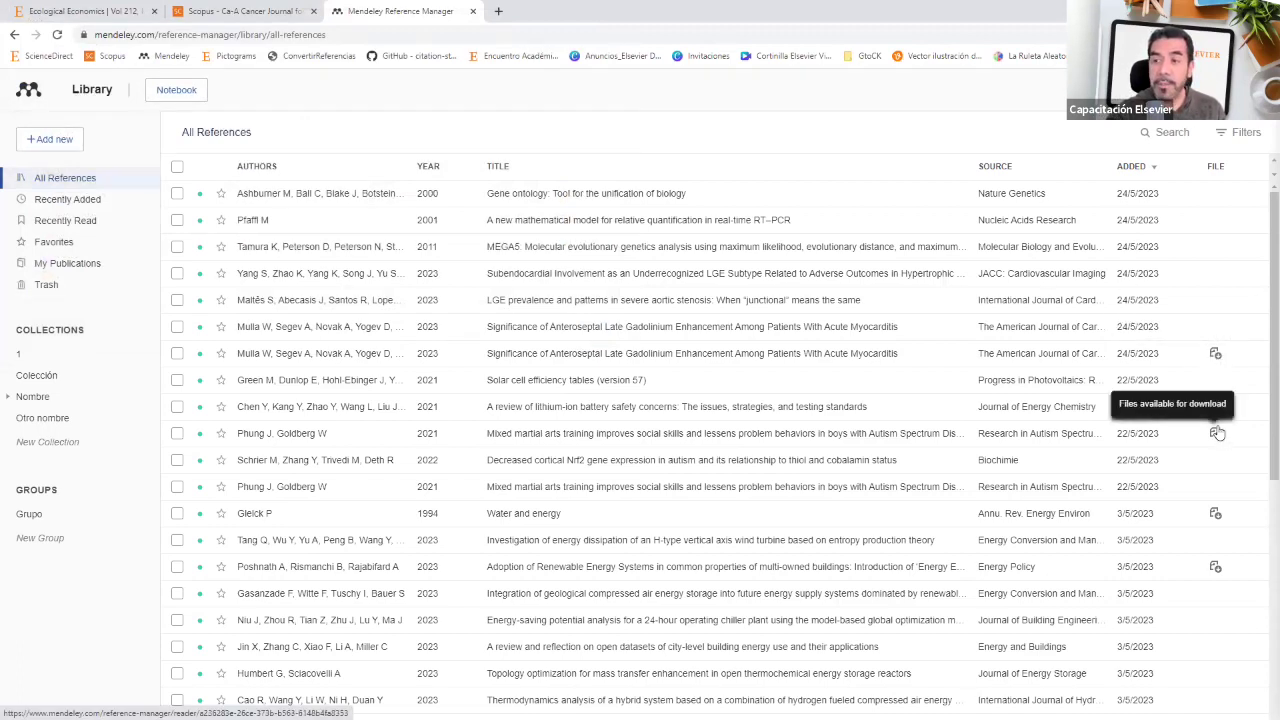
left_click(285, 12)
left_click(381, 10)
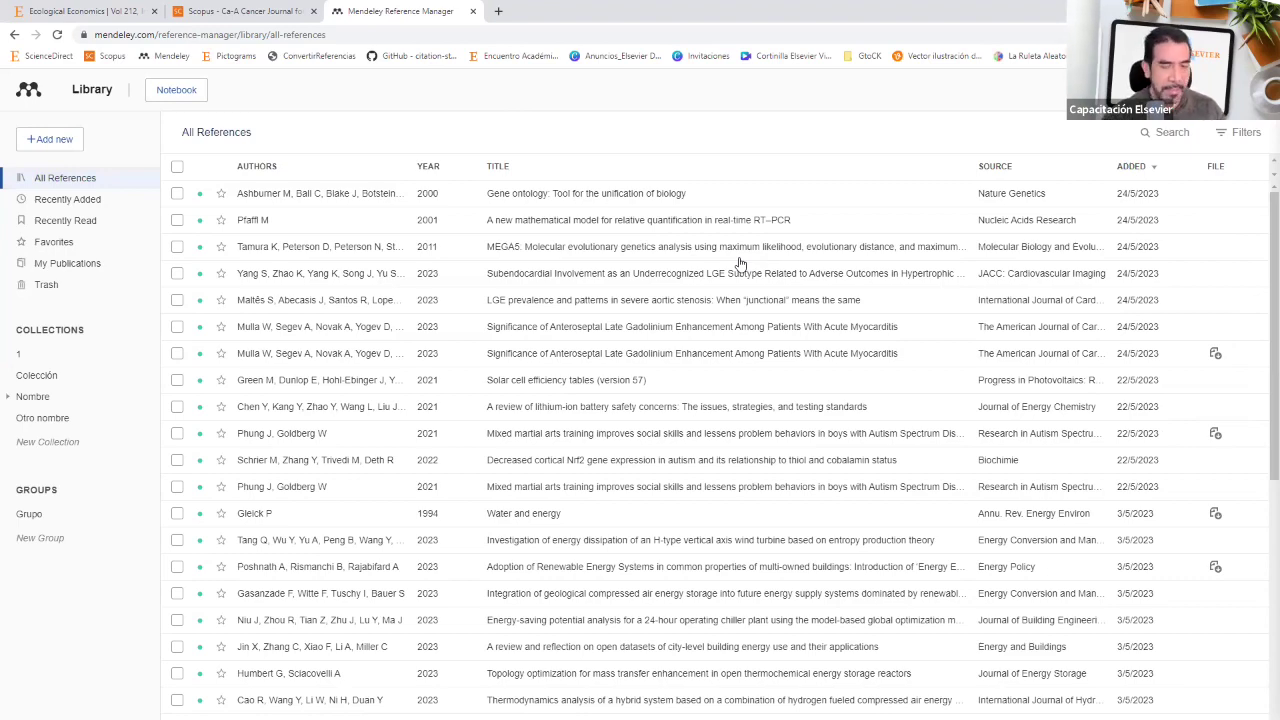
Step: Reveal the Alerta bullet on the Herramientas slide, then return to the browser
key("alt+Tab")
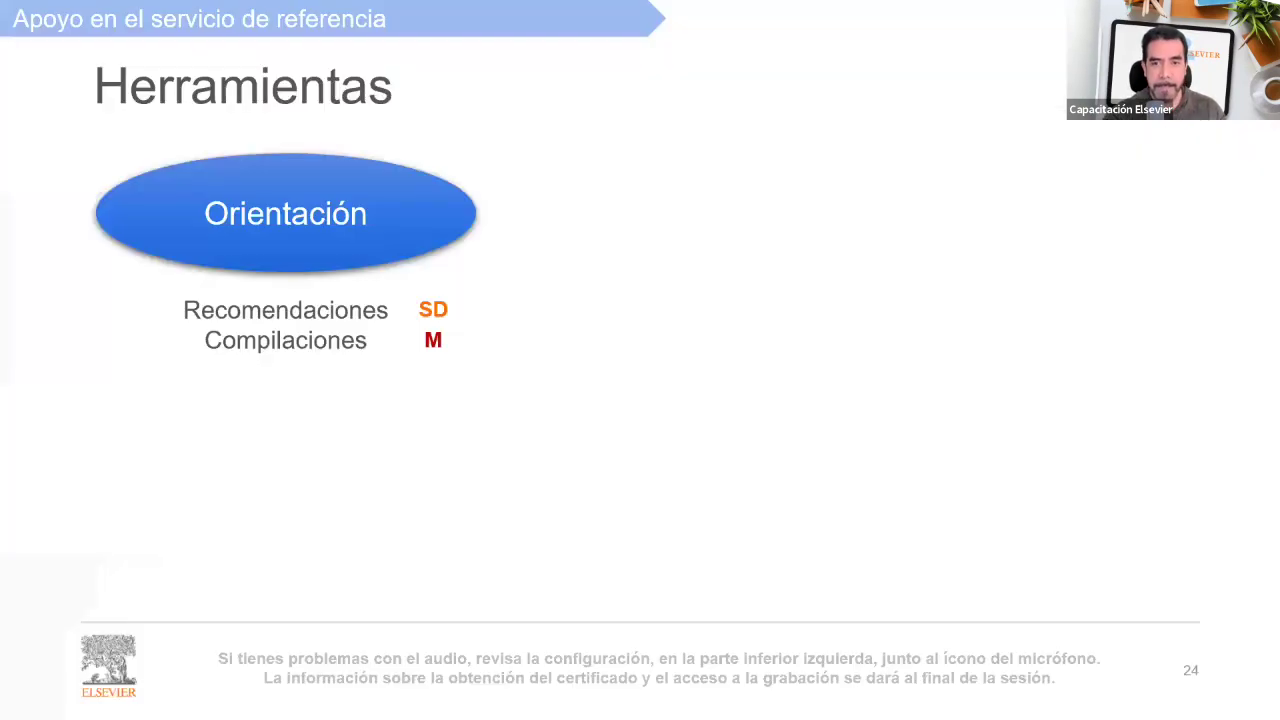
left_click(297, 386)
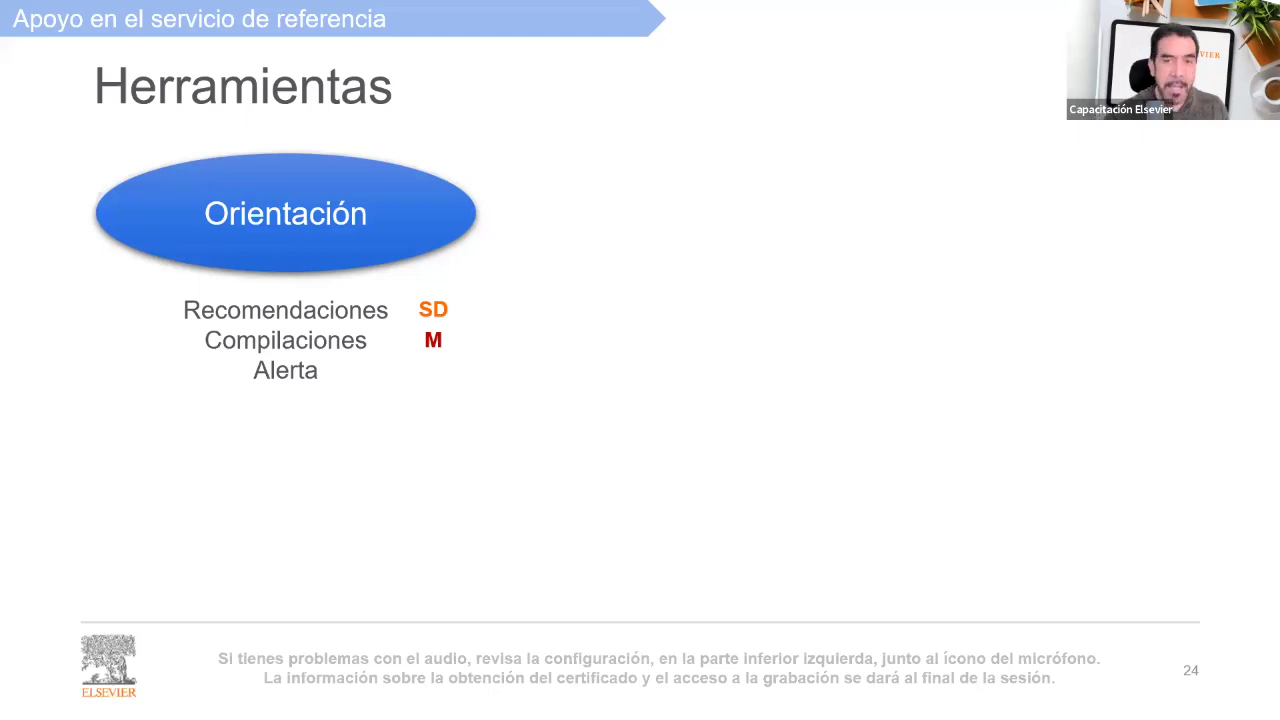
key("alt+Tab")
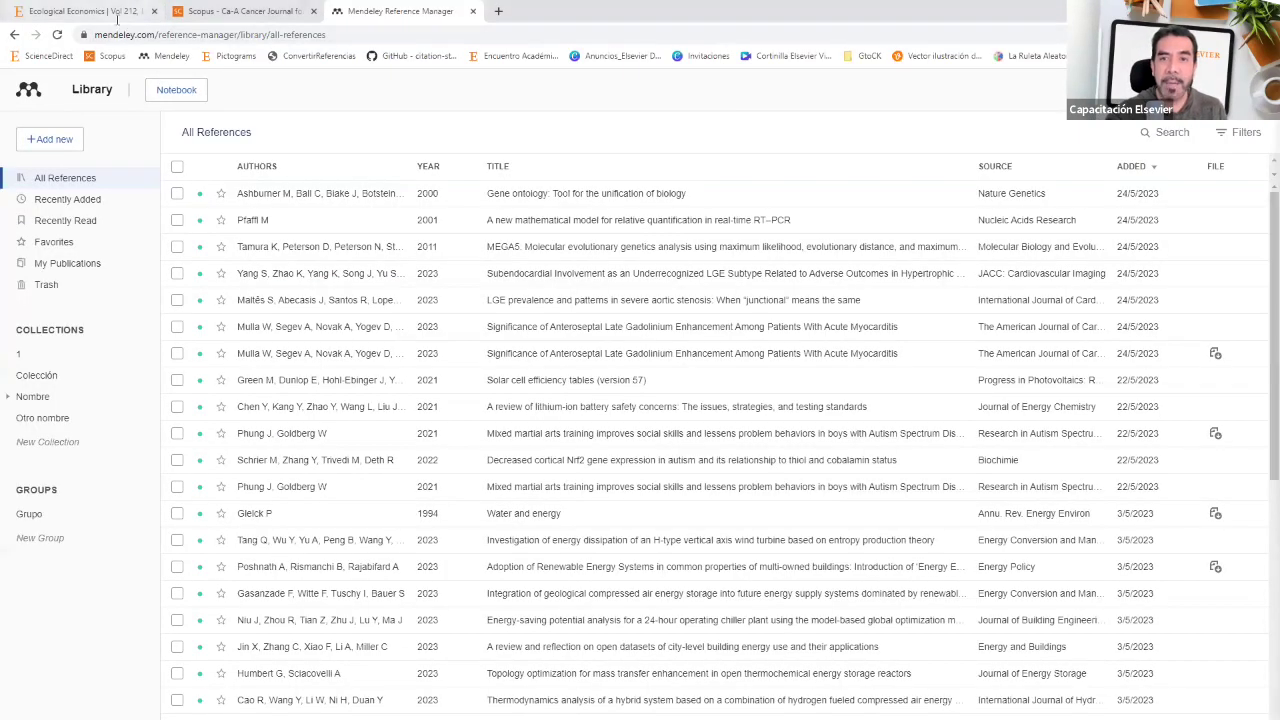
Step: Take the Ecological Economics tab back to the journal home page, then return to Mendeley
left_click(114, 11)
left_click(14, 35)
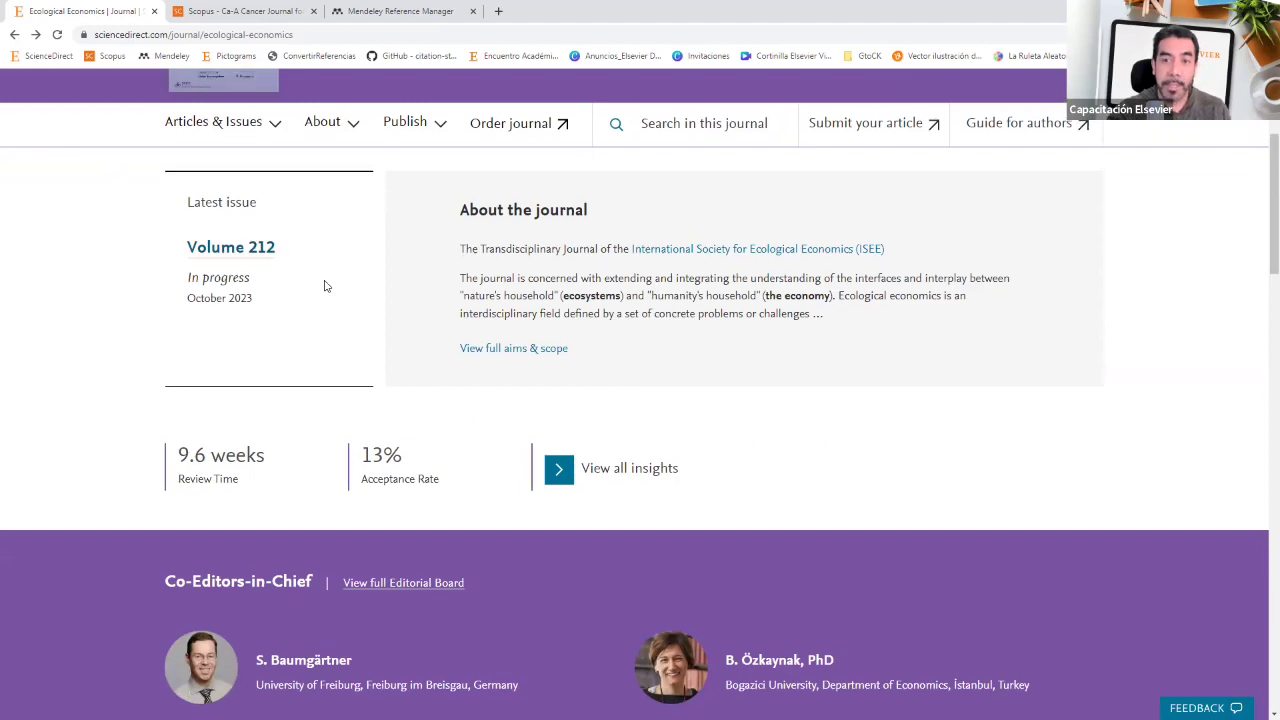
scroll(350, 286, "up", 3)
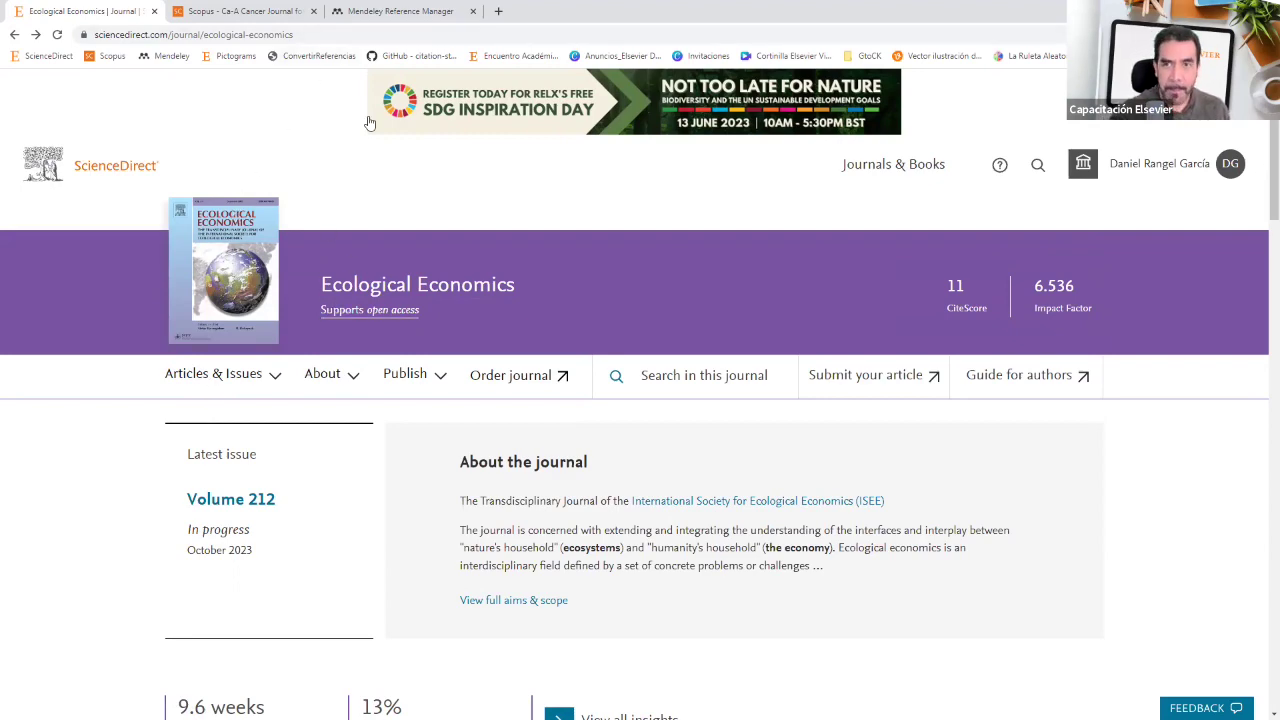
left_click(397, 12)
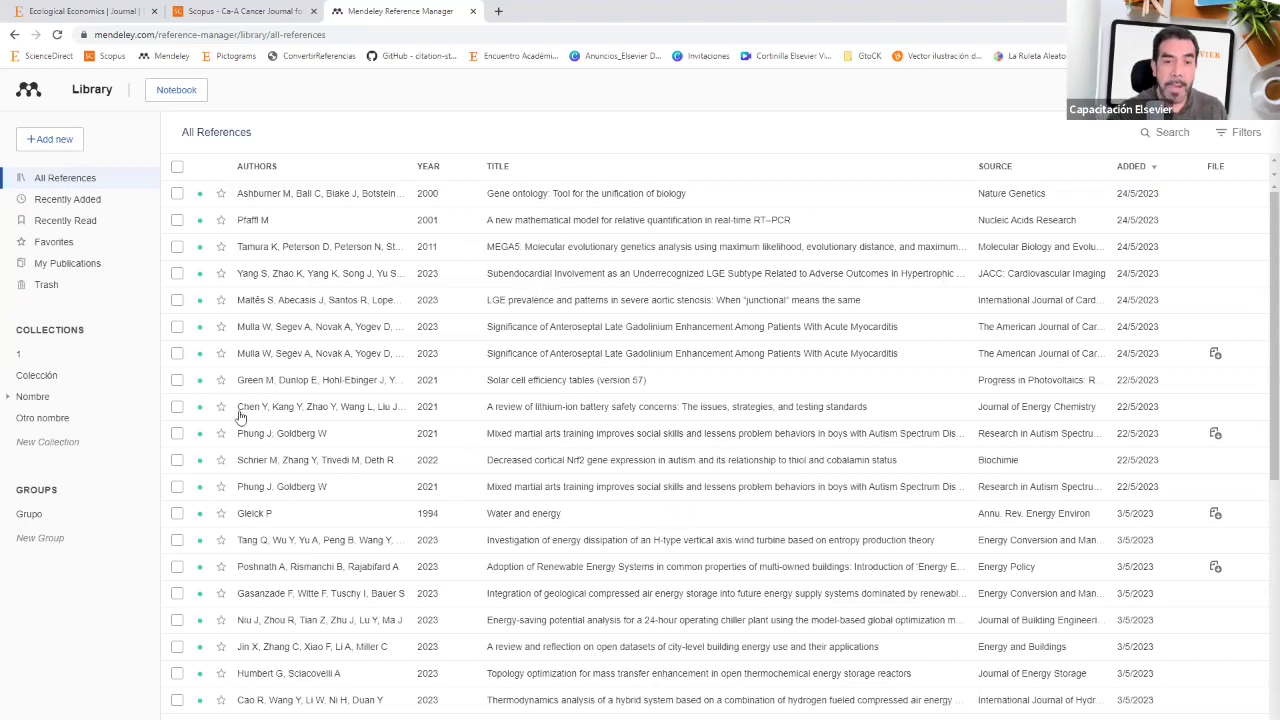
Step: Create a new collection named Química
left_click(56, 442)
type("Qui")
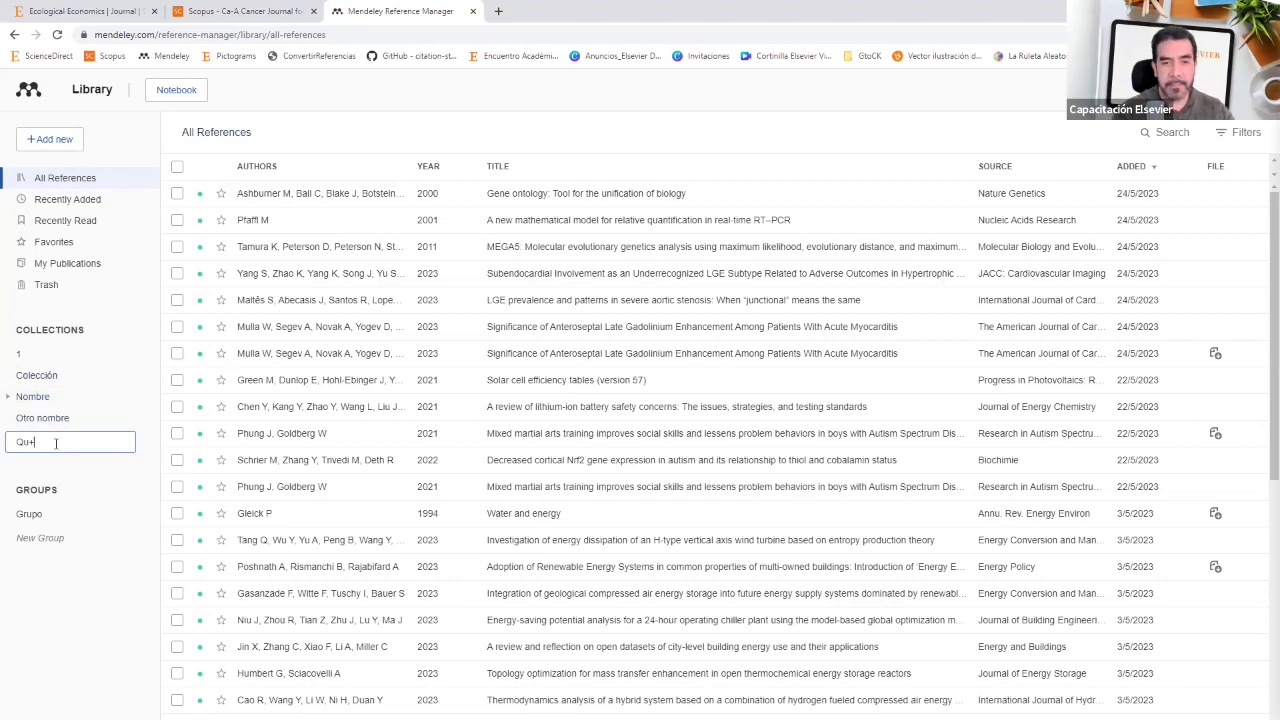
key("BackSpace")
type("ímica")
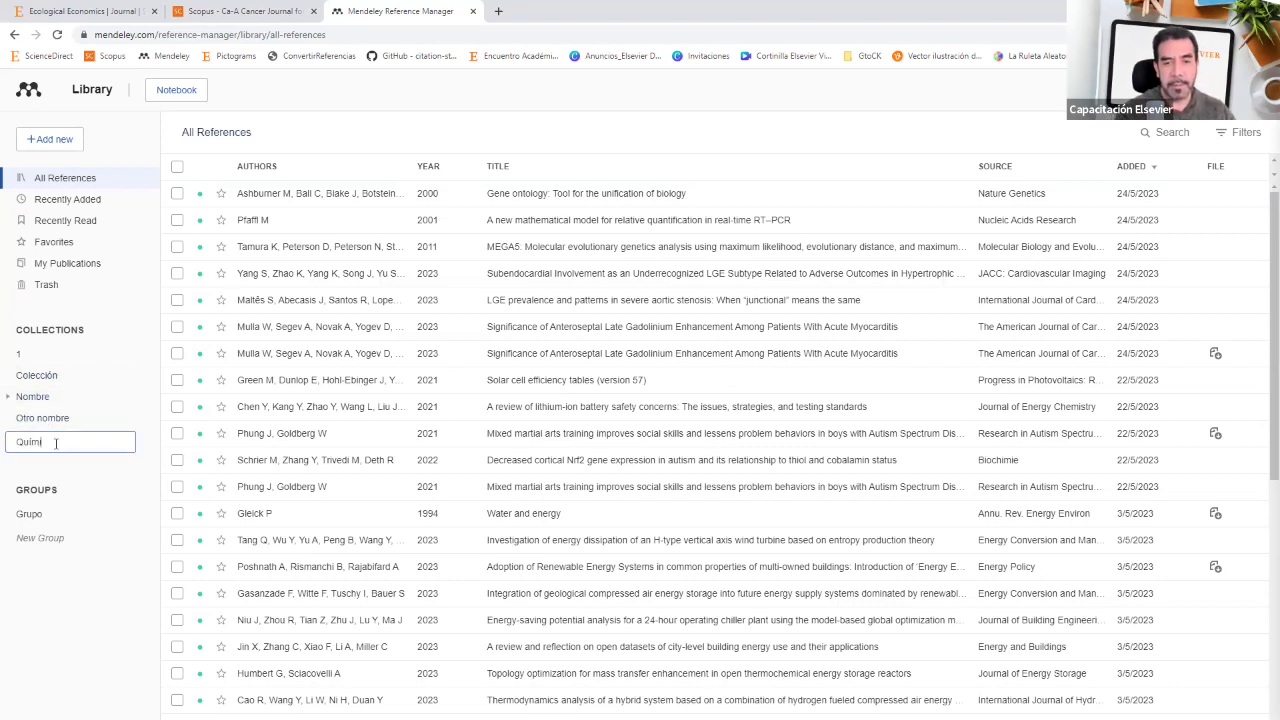
key("Return")
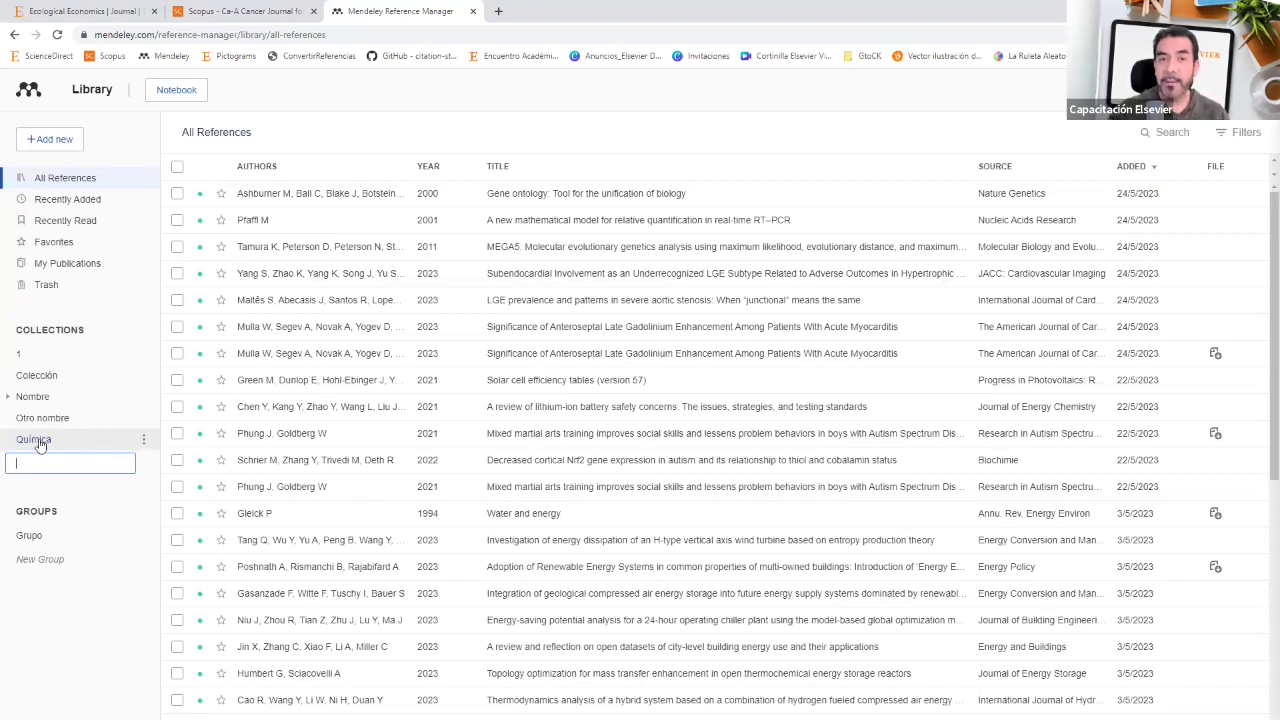
Step: Create a new group named Economía
left_click(41, 560)
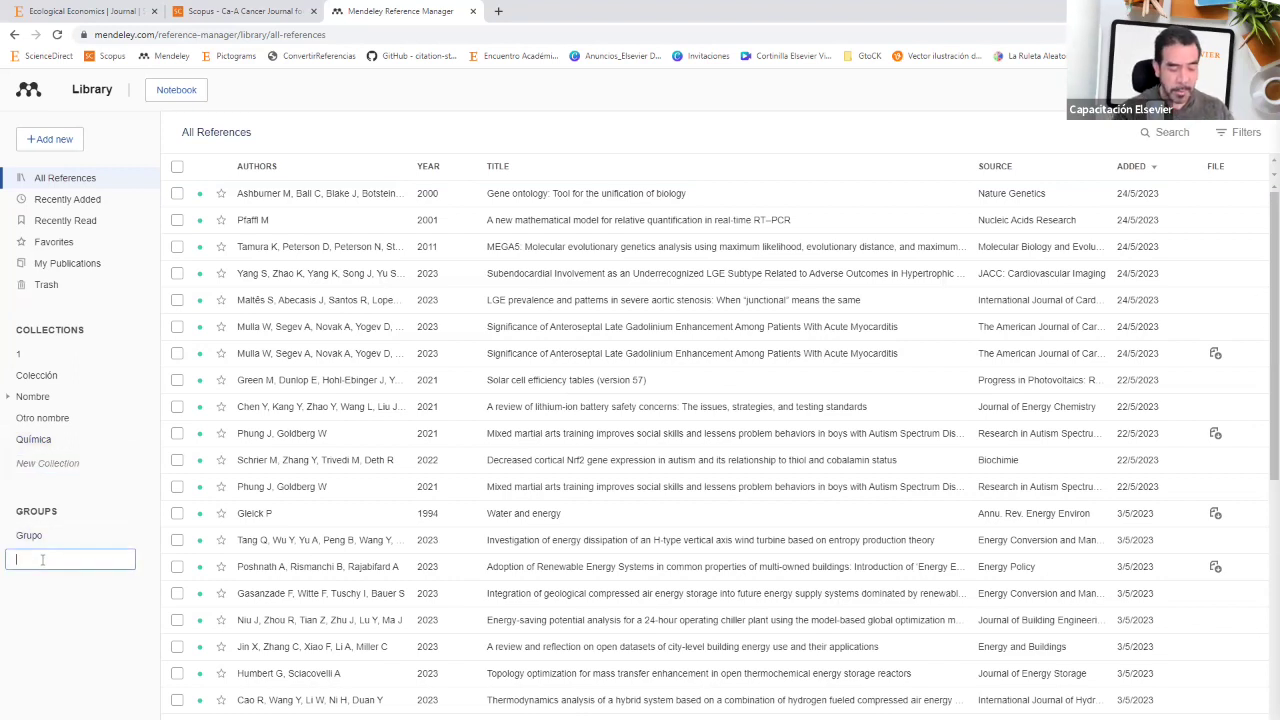
type("Energía")
key("ctrl+a")
key("BackSpace")
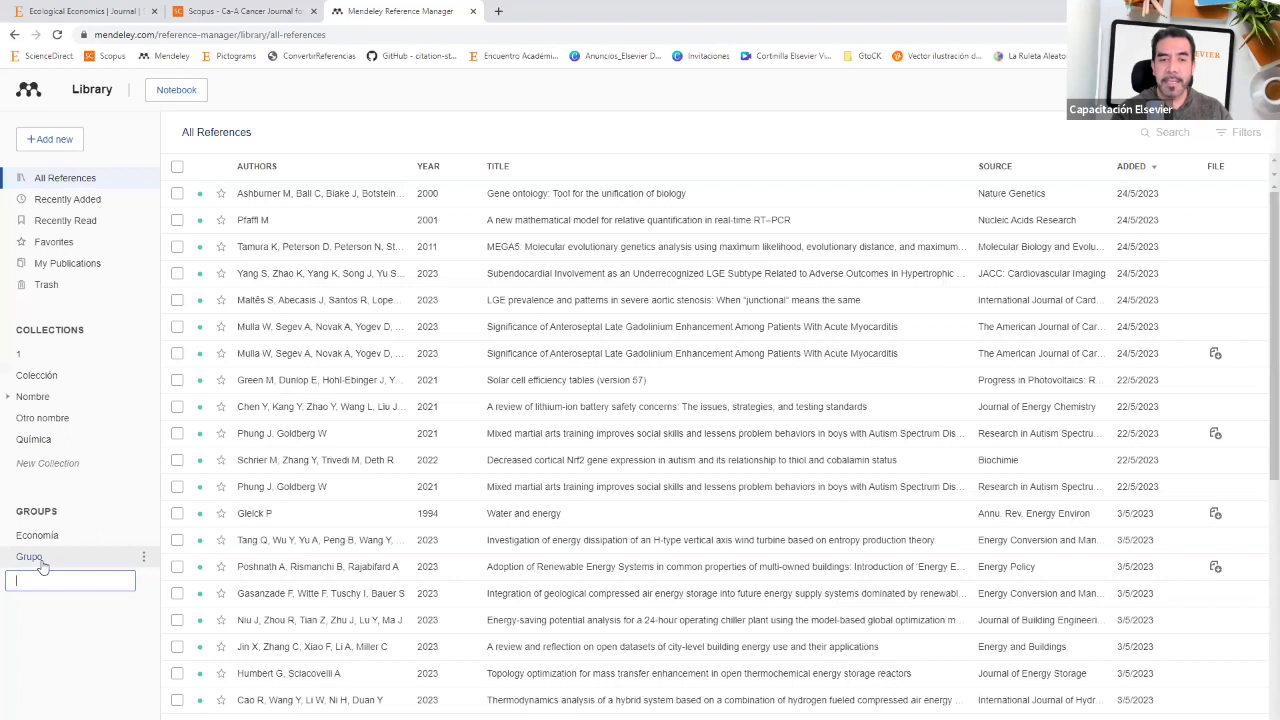
type("Ingeniería")
key("Return")
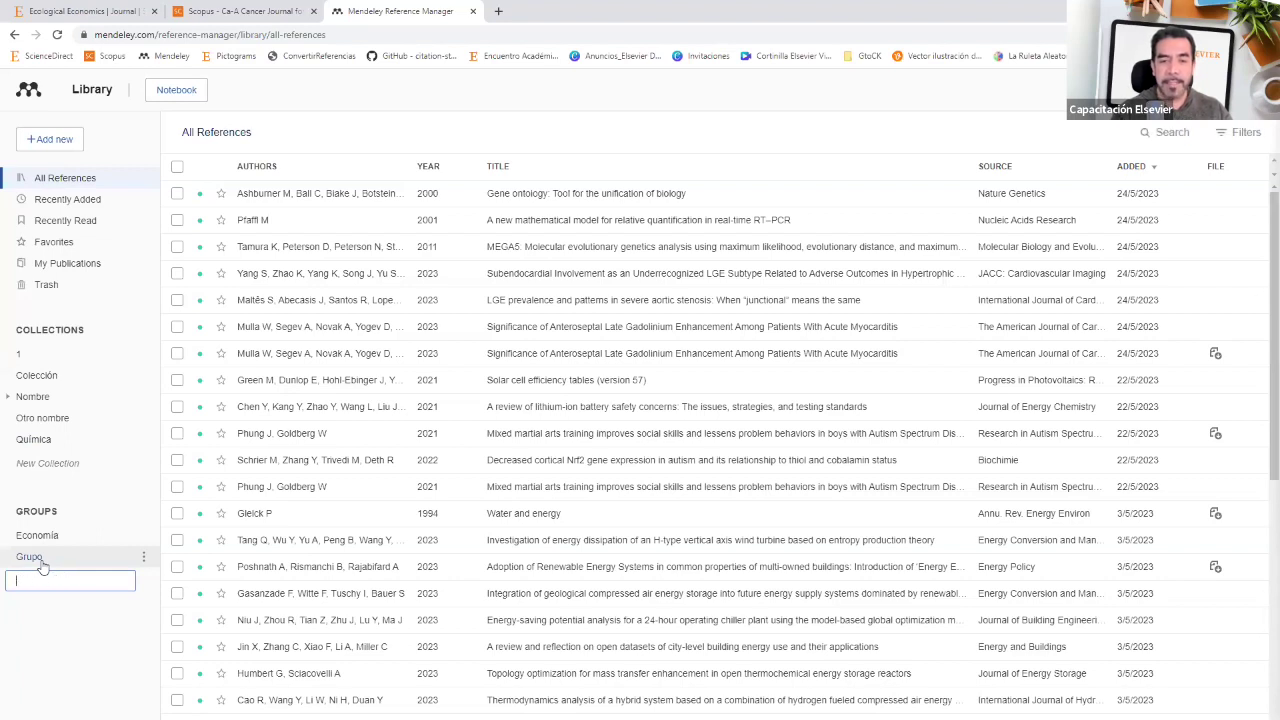
Step: Add three more groups: Matemáticas, General and Memes
type("Matemáticas")
key("Return")
type("M")
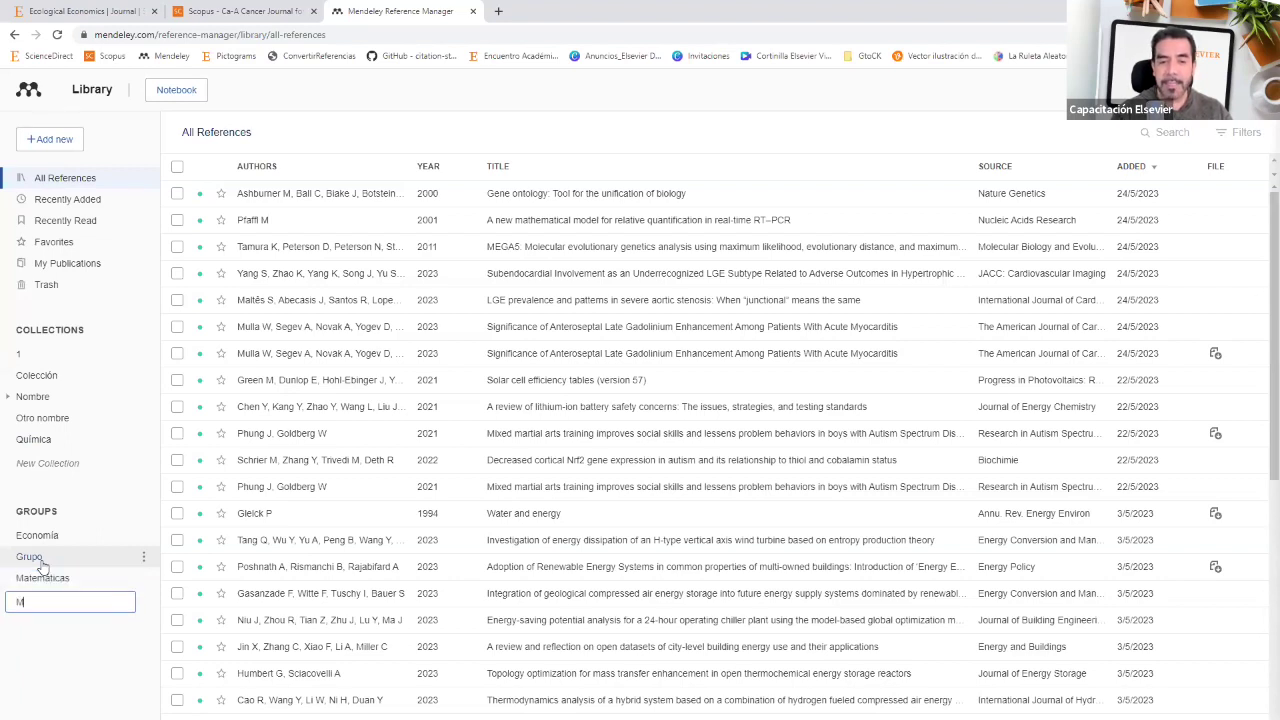
type("eneral")
key("Return")
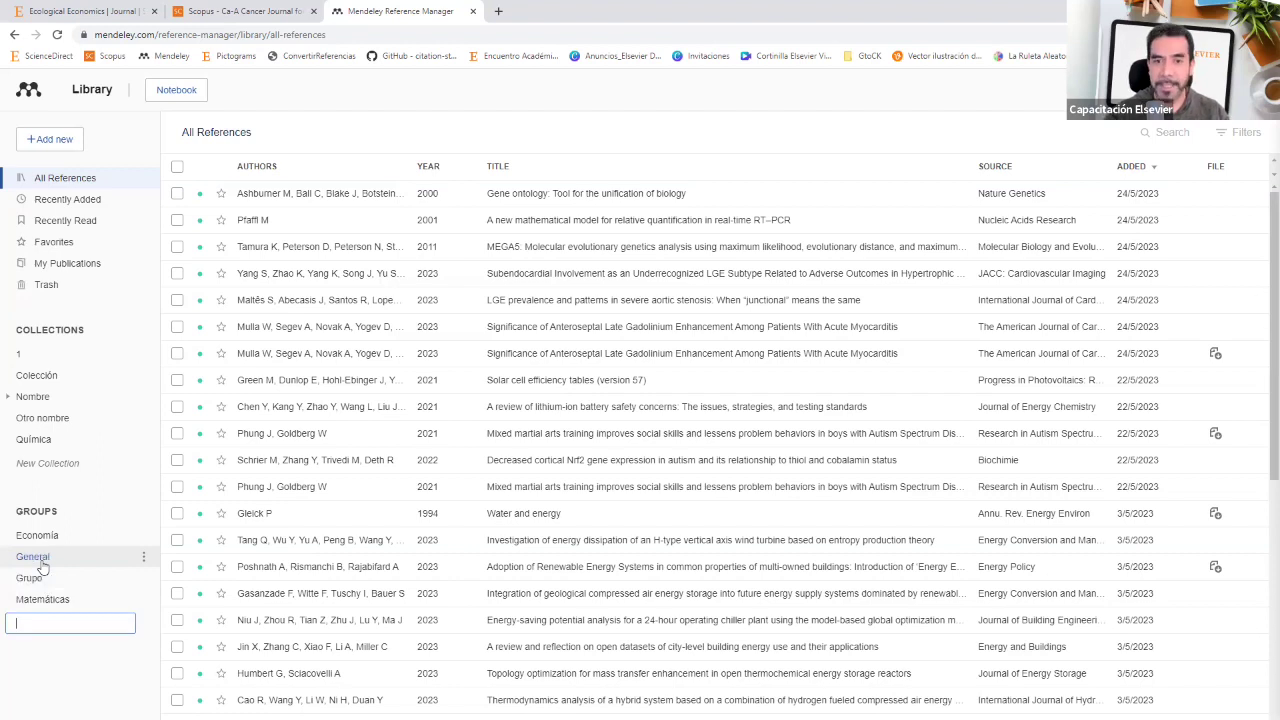
type("Memes")
key("Return")
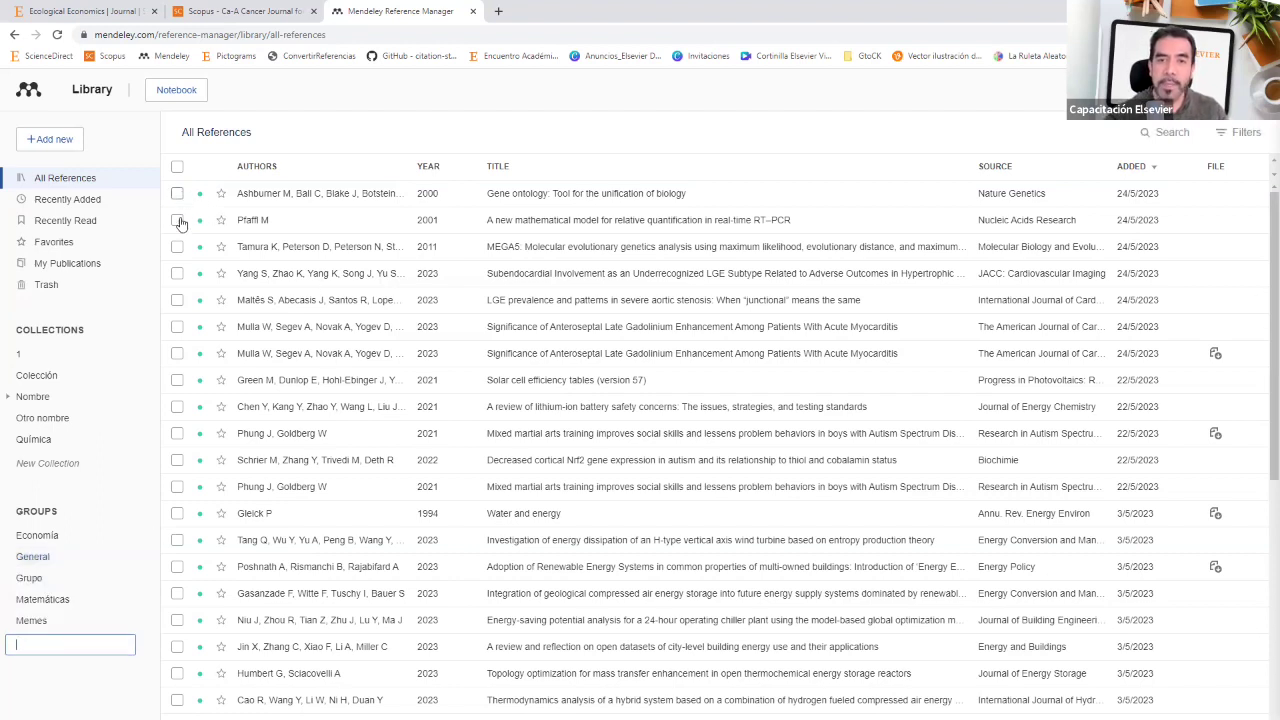
Step: Check the first three references, cancel Add to Group, and show the Economía group's options
left_click(177, 220)
left_click(177, 193)
left_click(177, 246)
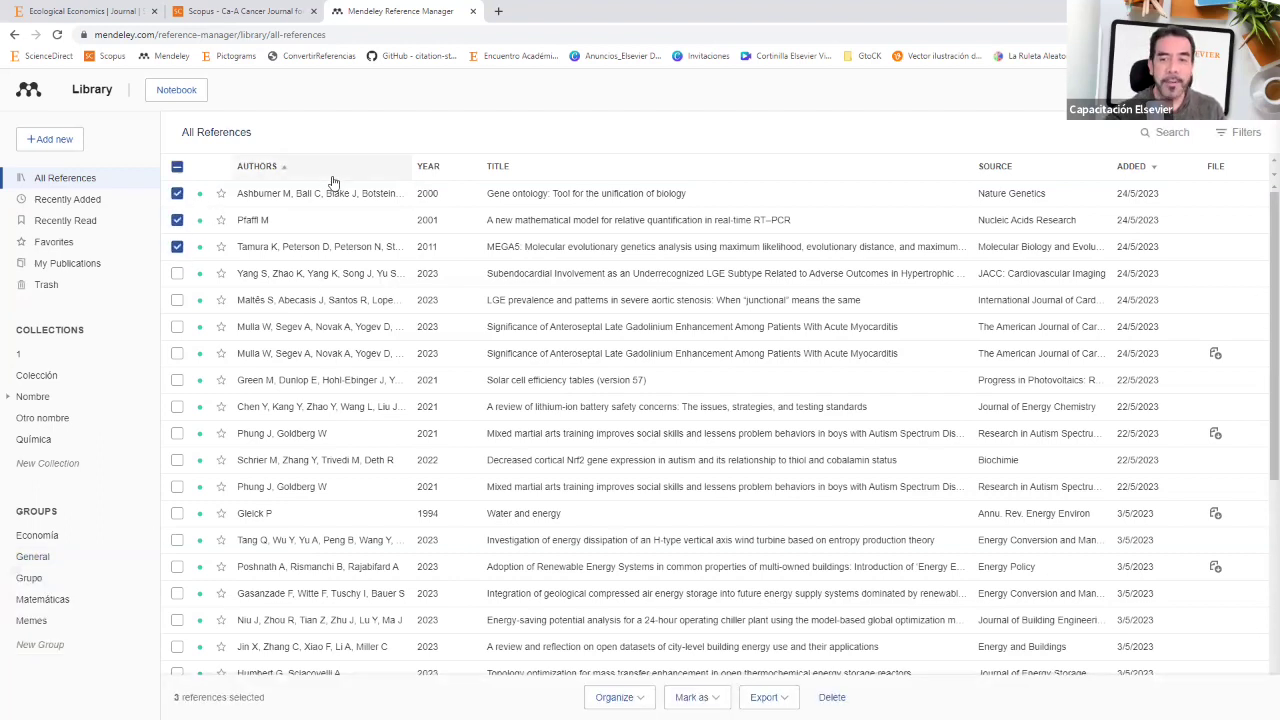
left_click(615, 697)
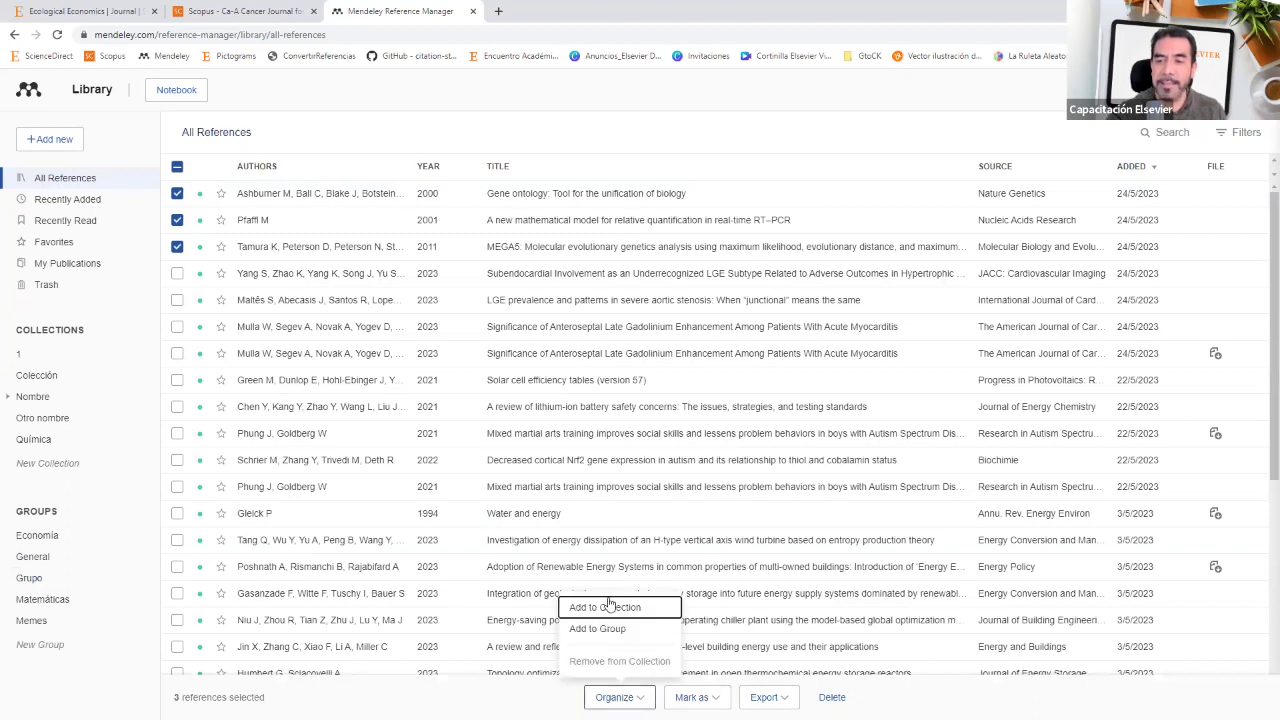
left_click(605, 630)
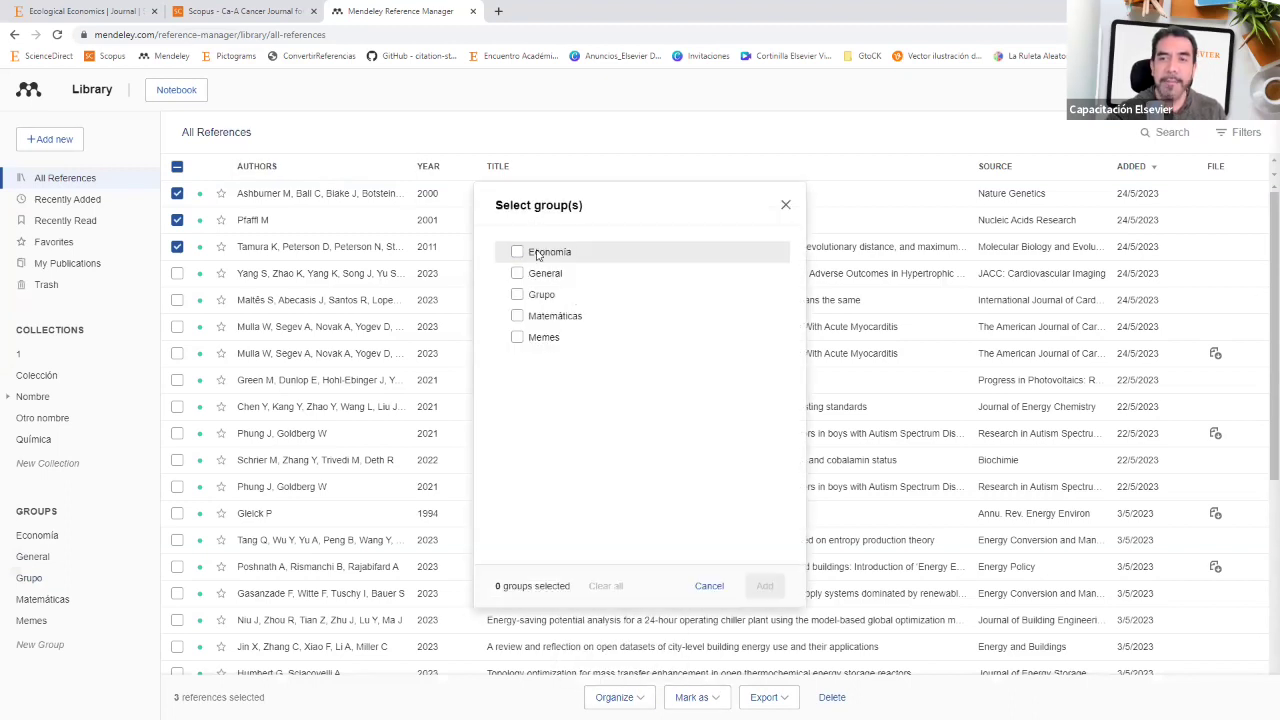
left_click(785, 205)
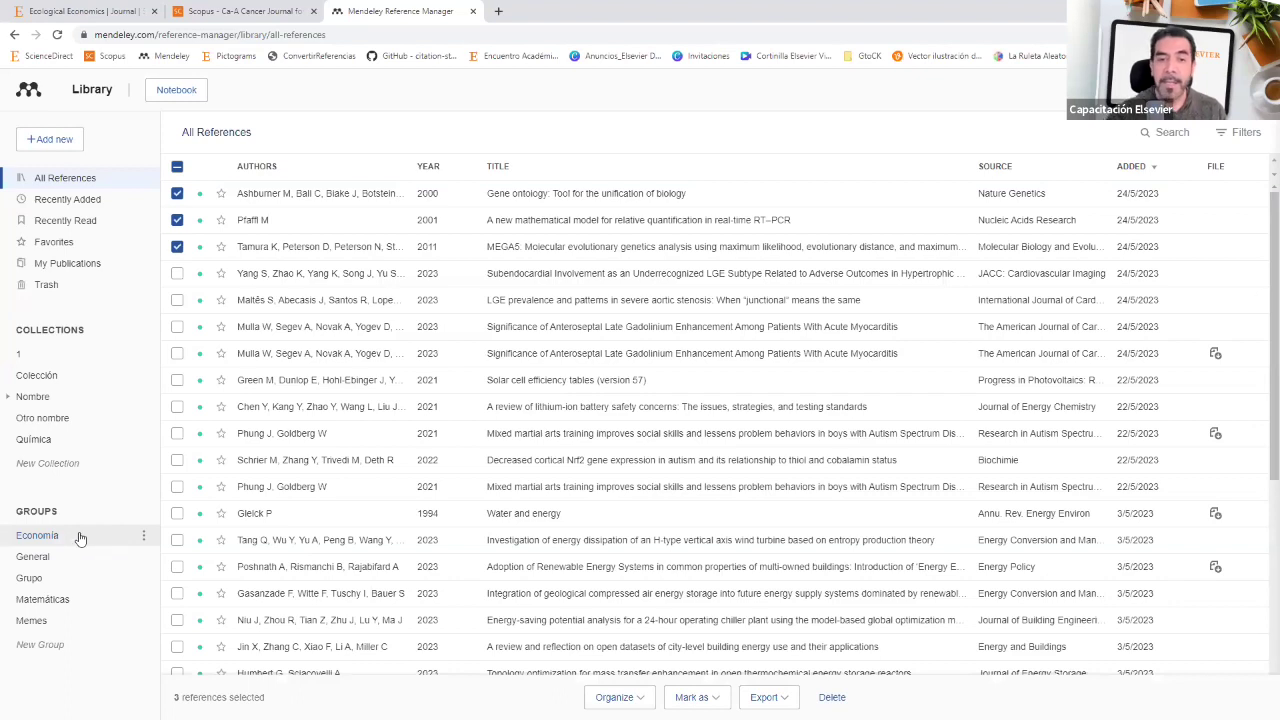
left_click(144, 537)
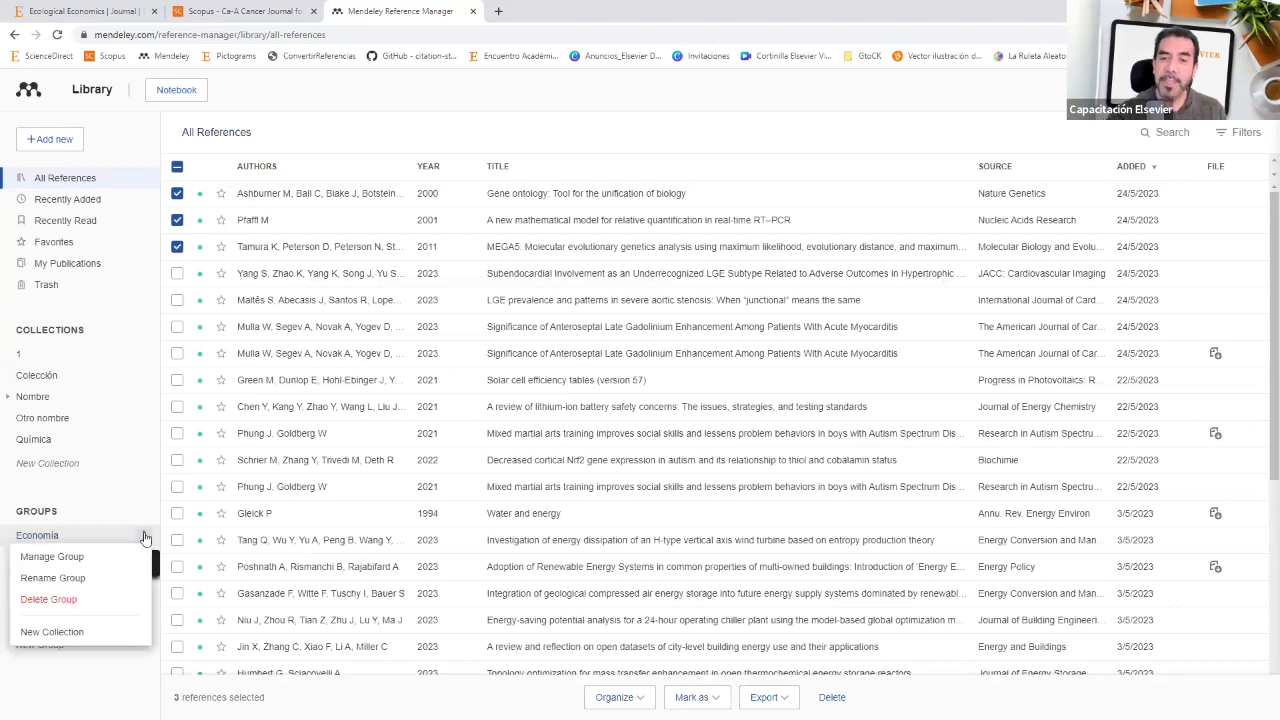
left_click(64, 562)
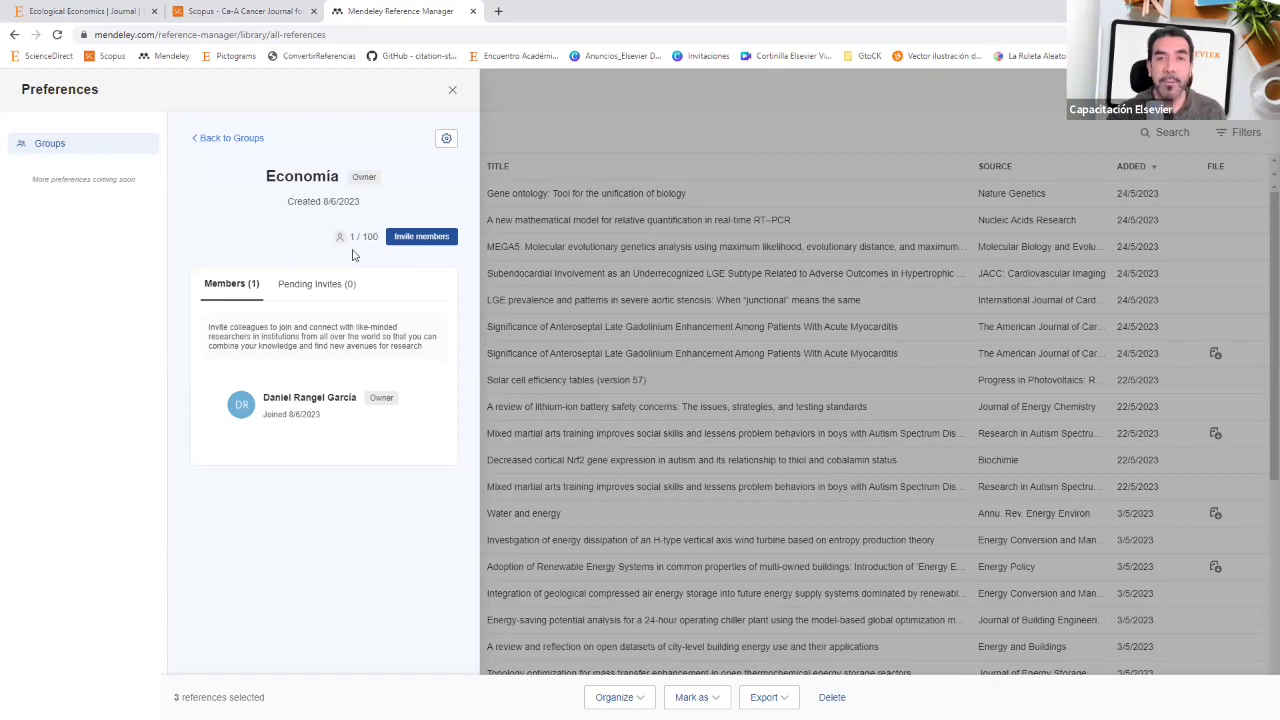
left_click(419, 238)
left_click(309, 334)
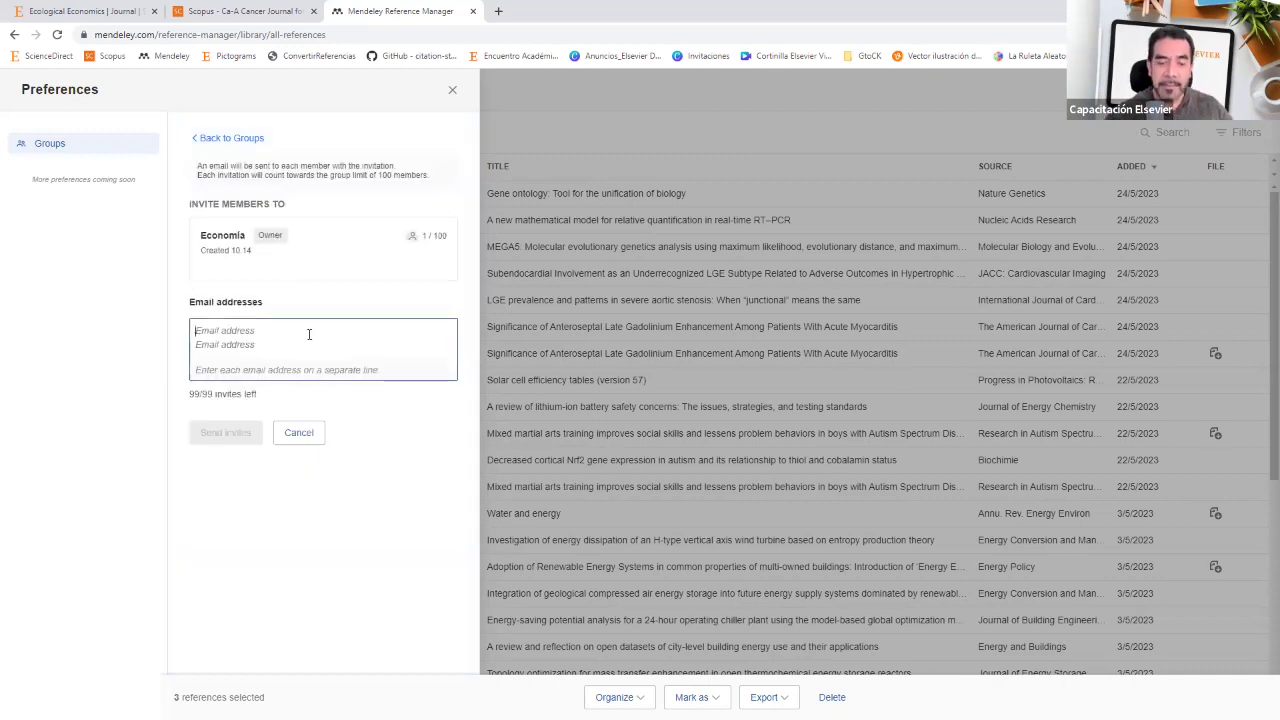
type("af sd f asdf asd f asdf")
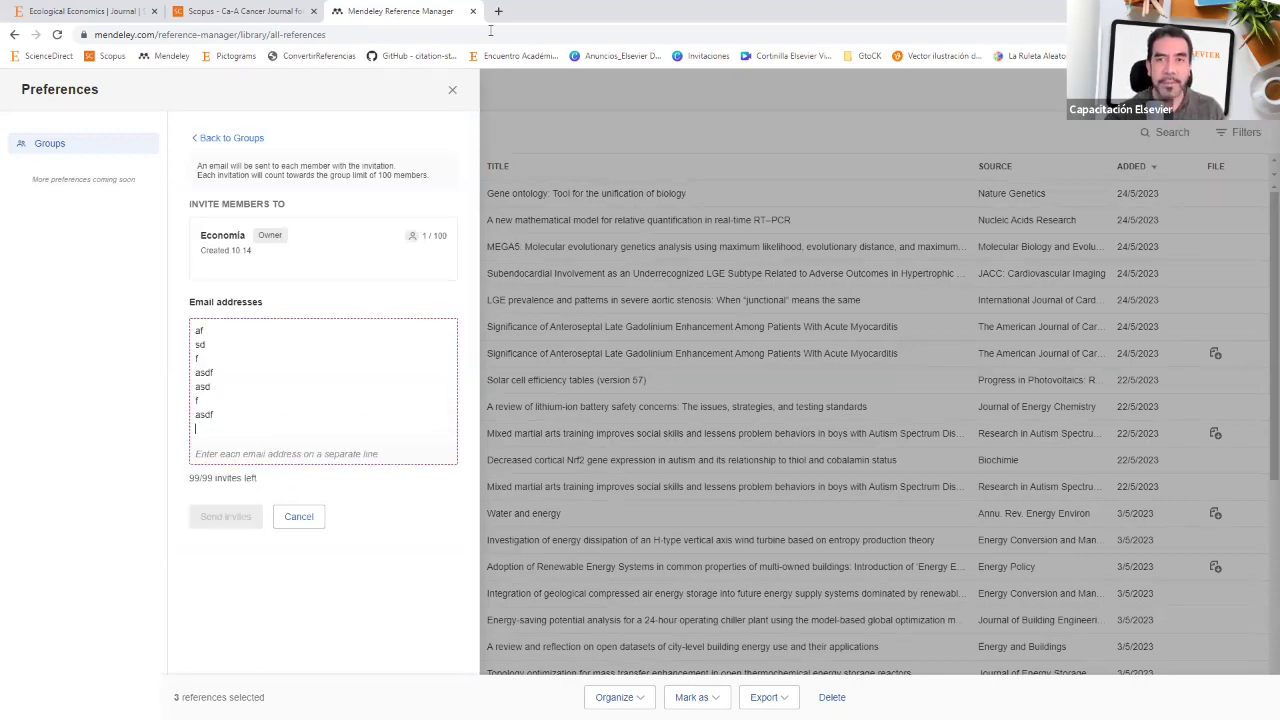
left_click(453, 88)
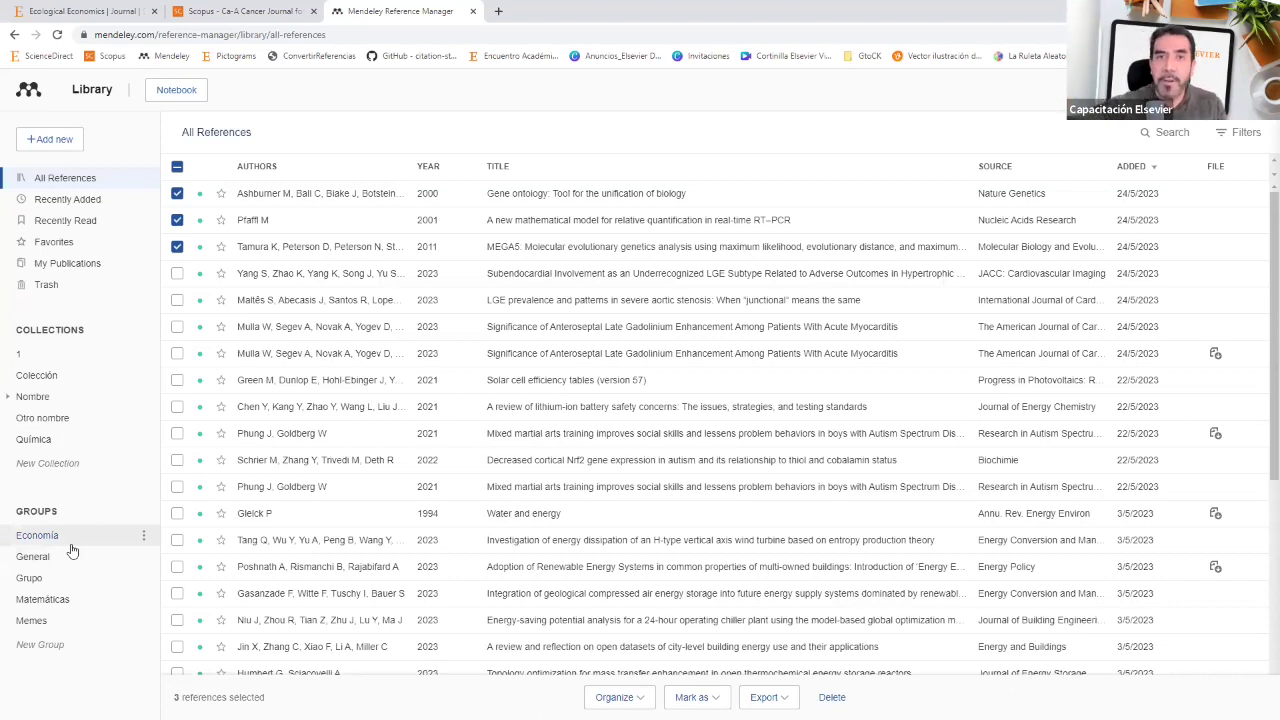
Step: Open and dismiss the Economía group's options, then return to the Herramientas slide
left_click(143, 536)
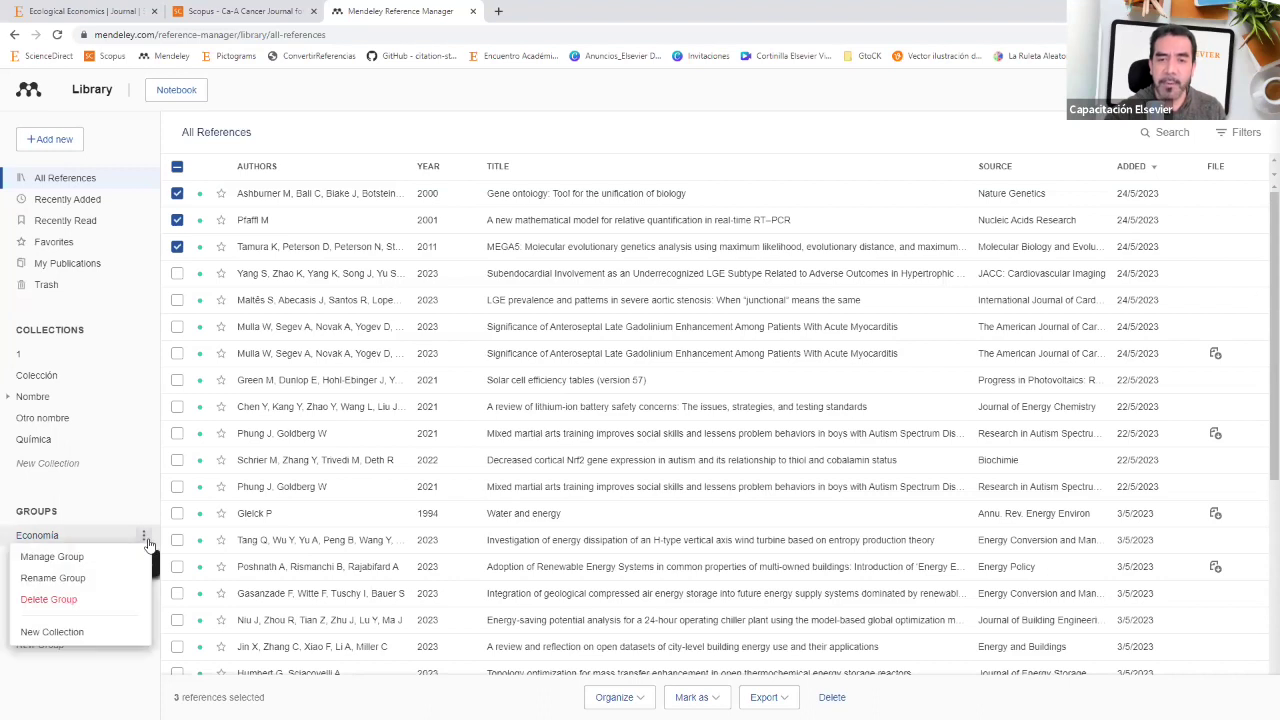
left_click(77, 557)
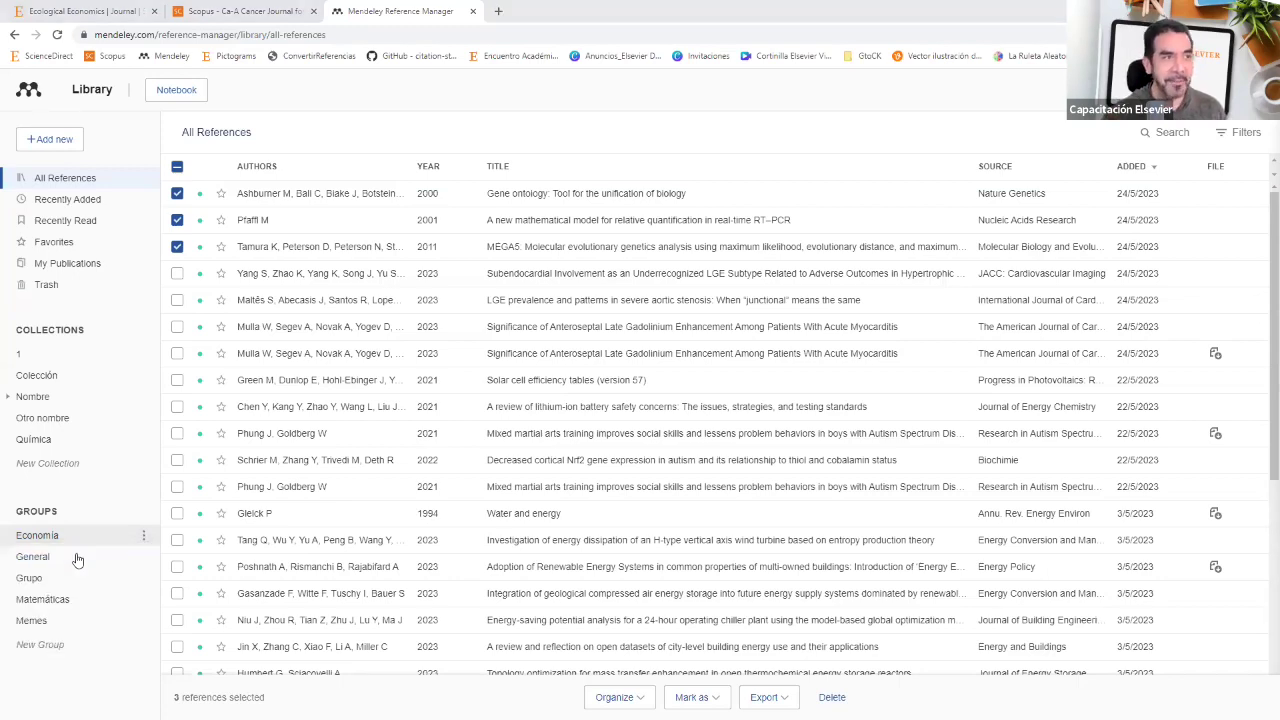
key("alt+Tab")
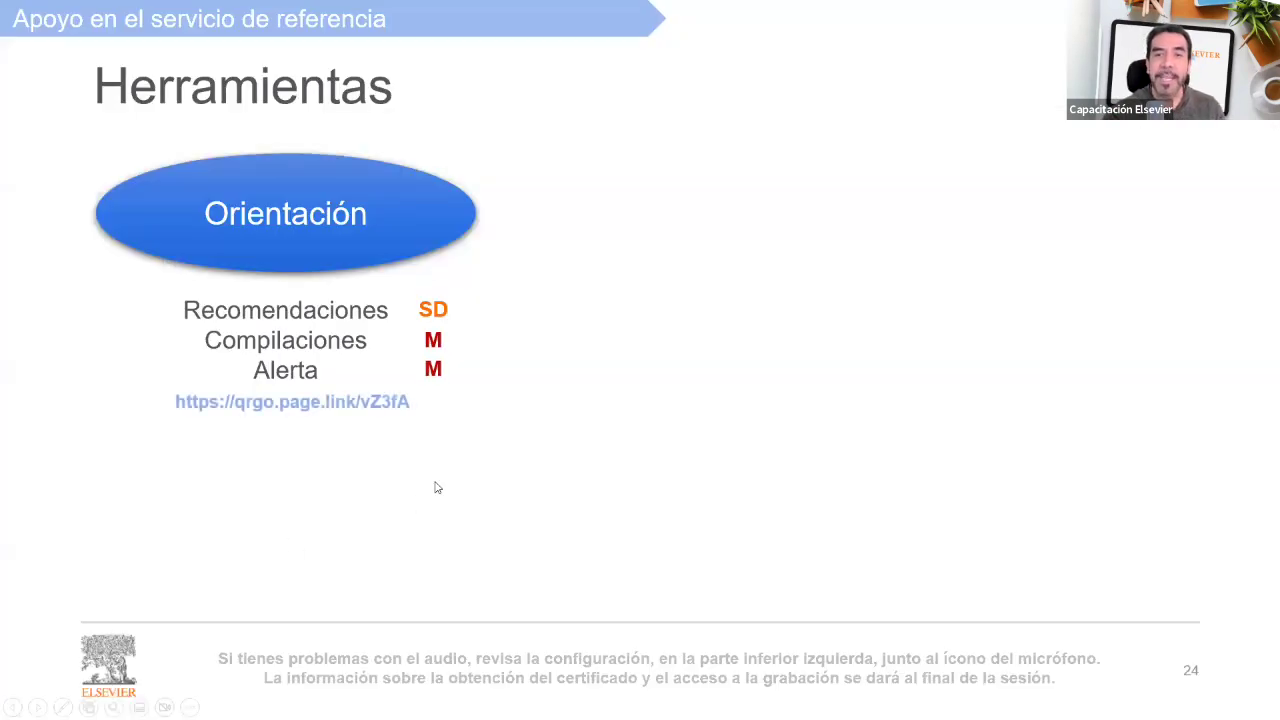
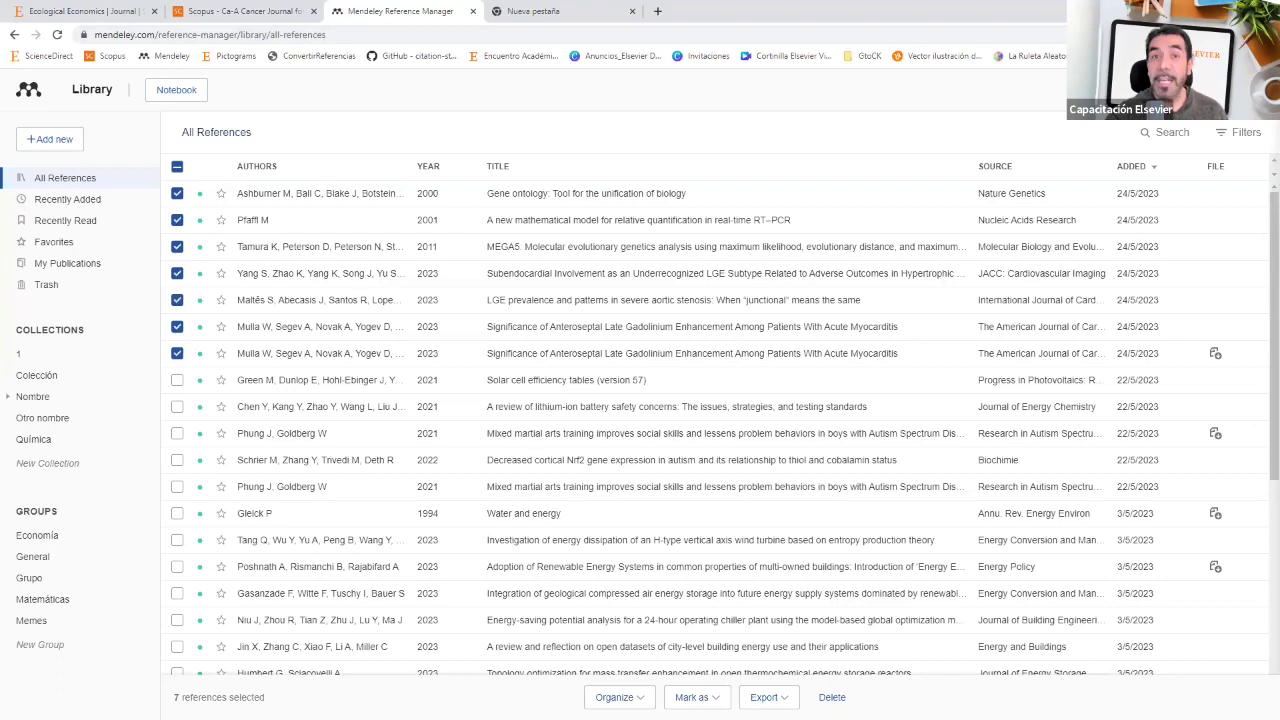
Step: Export the seven references as Microsoft Word (*.xml) and load the downloaded export.xml in Chrome
left_click(767, 697)
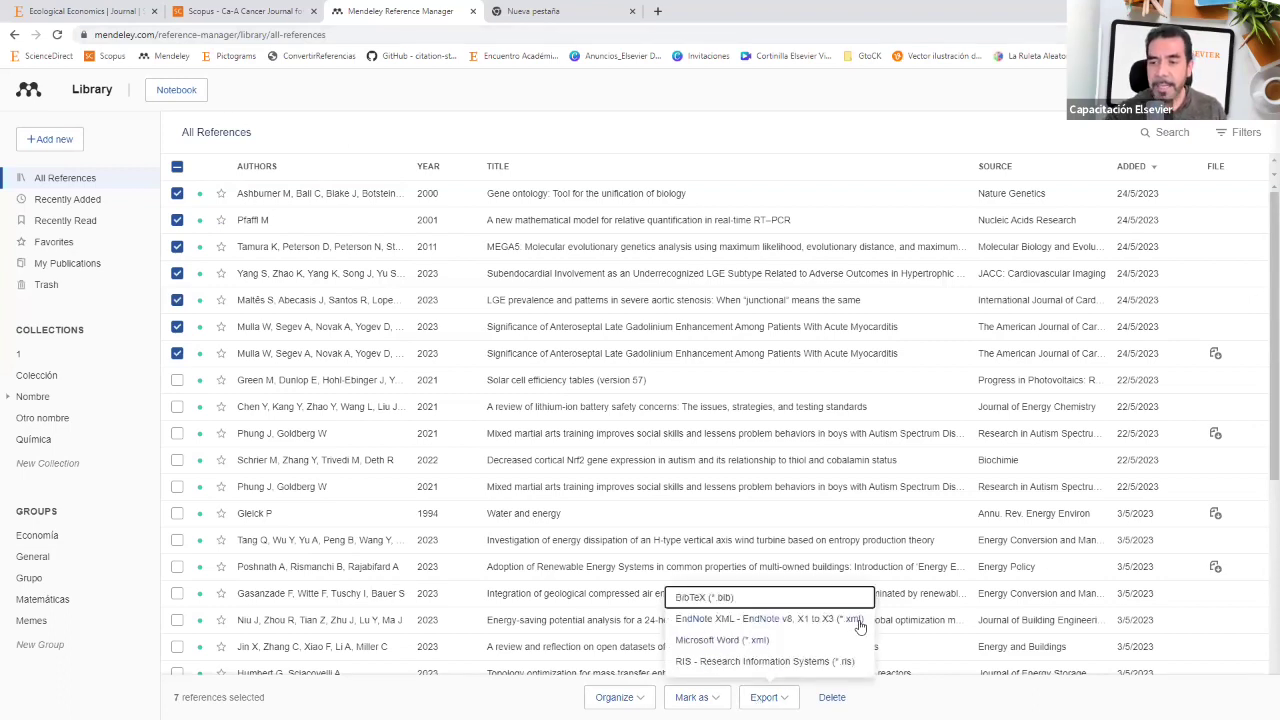
left_click(712, 640)
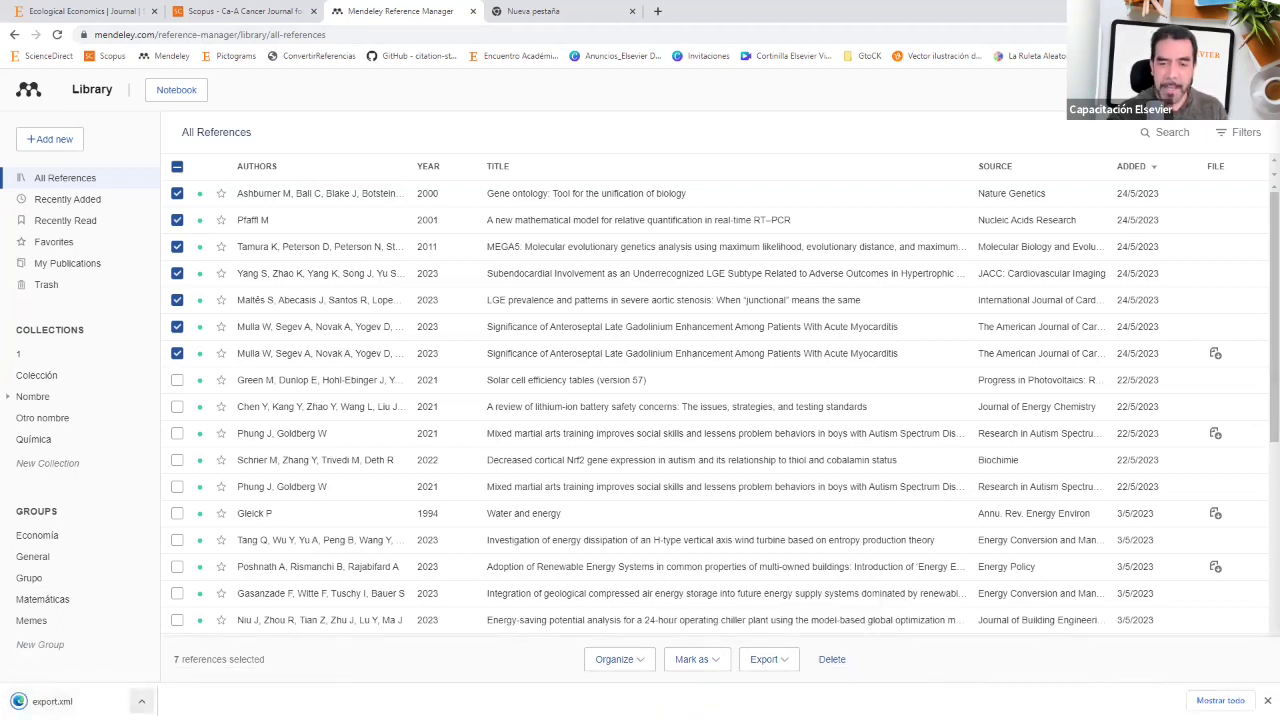
left_click(141, 701)
left_click(205, 655)
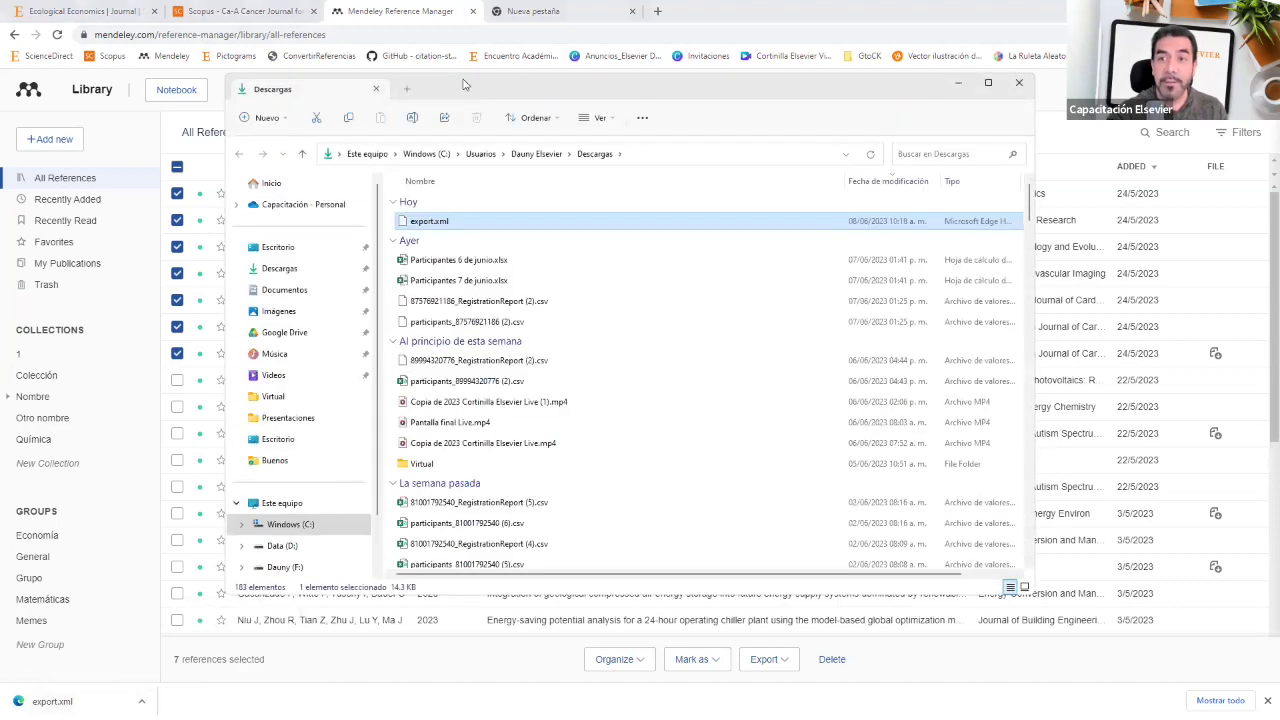
left_click_drag(463, 84, 445, 214)
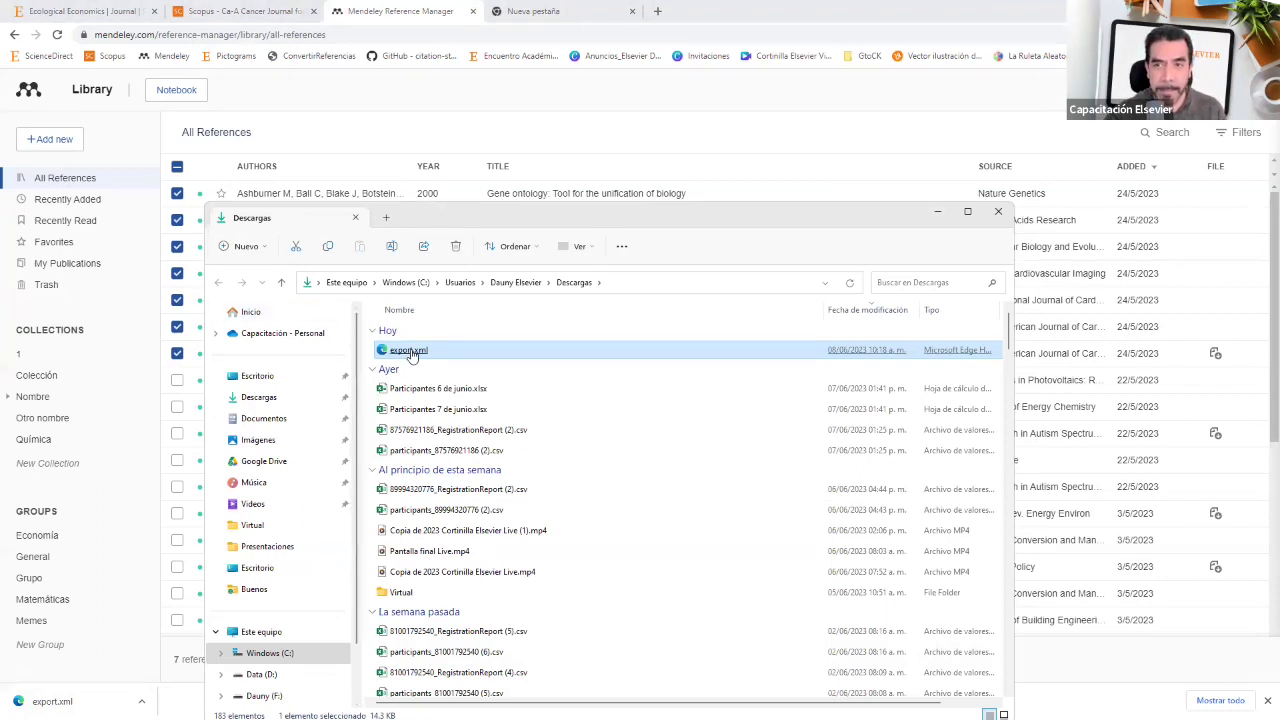
left_click_drag(411, 357, 690, 14)
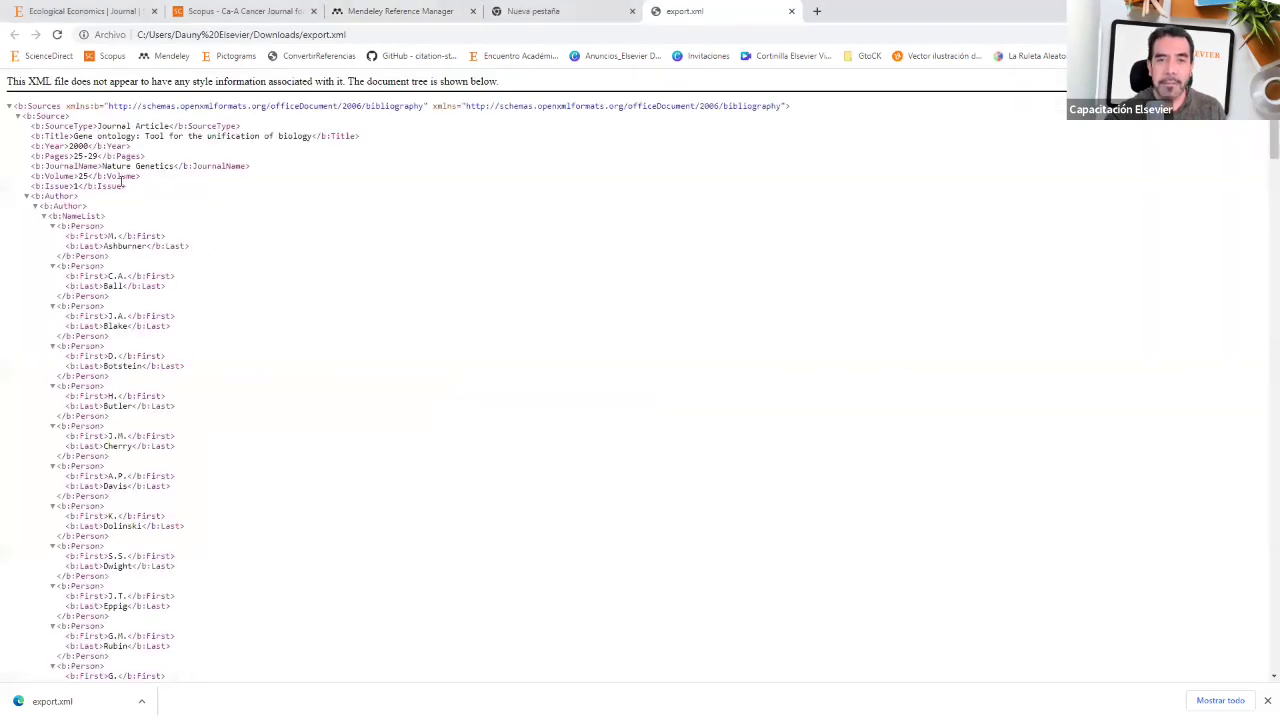
Step: Close Chrome's raw export.xml tab and the empty Nueva pestaña tab
scroll(128, 248, "down", 20)
scroll(128, 248, "down", 20)
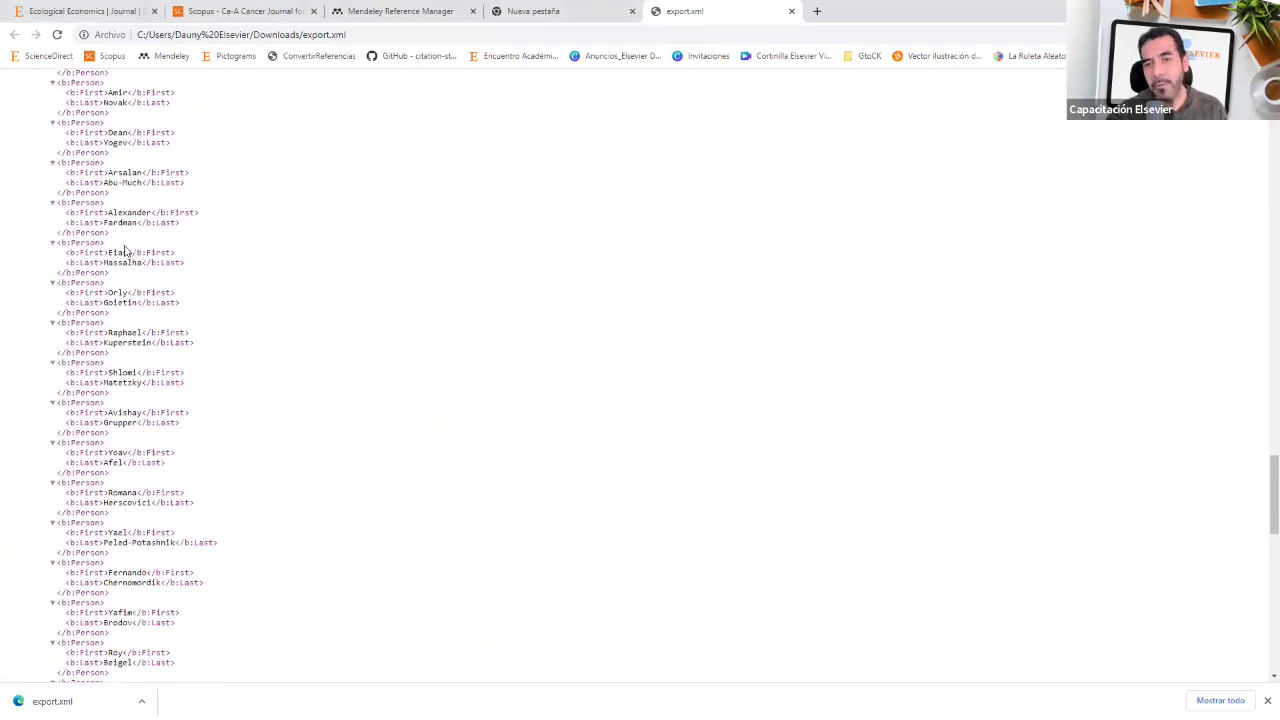
scroll(120, 252, "up", 3)
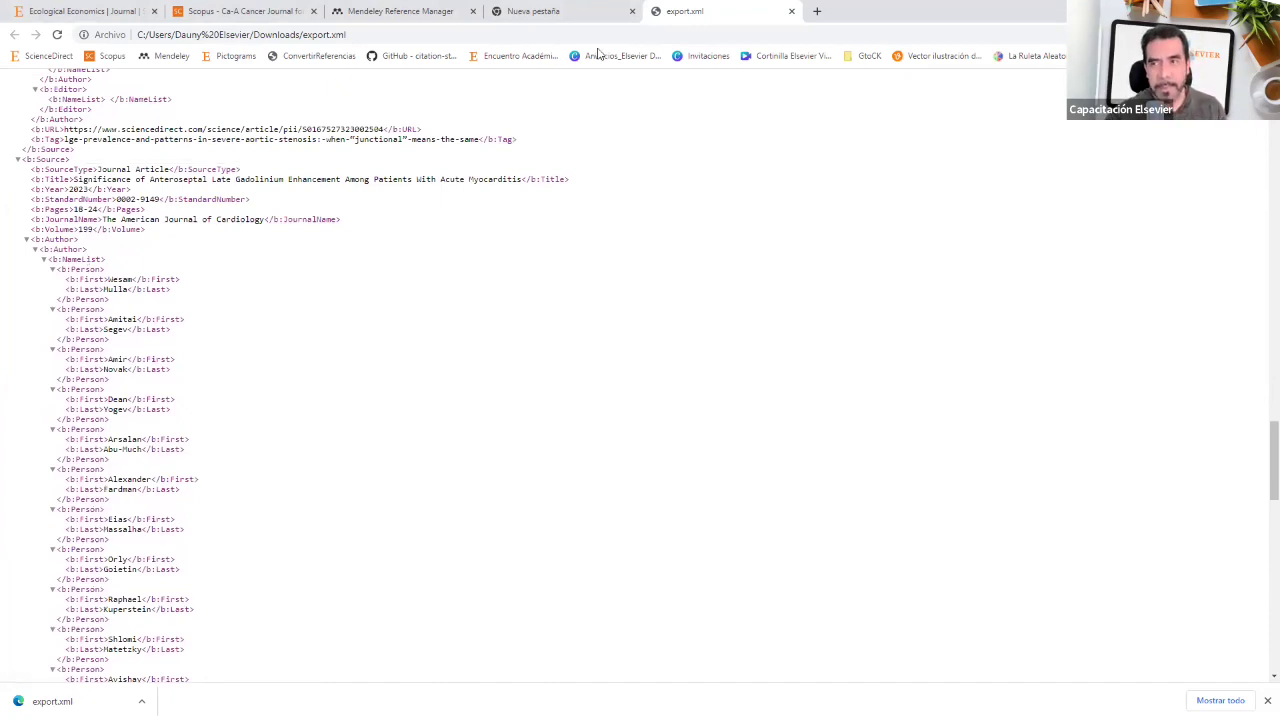
left_click(792, 11)
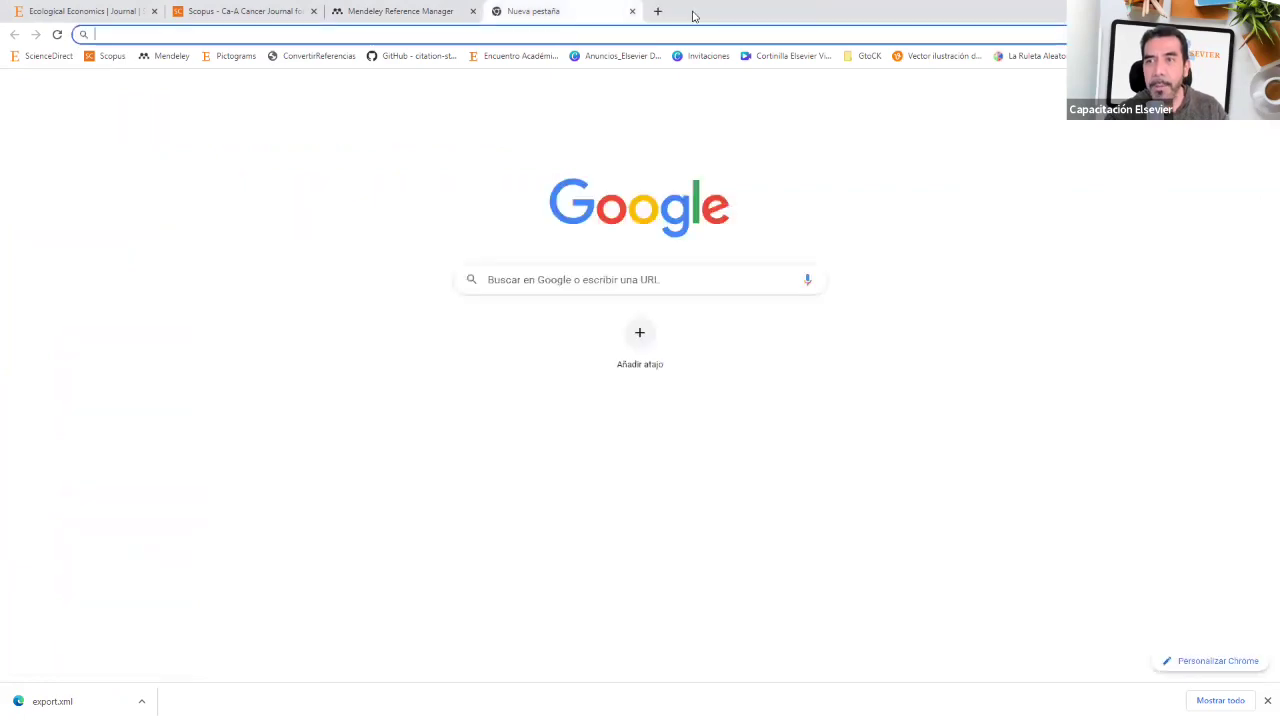
left_click(632, 14)
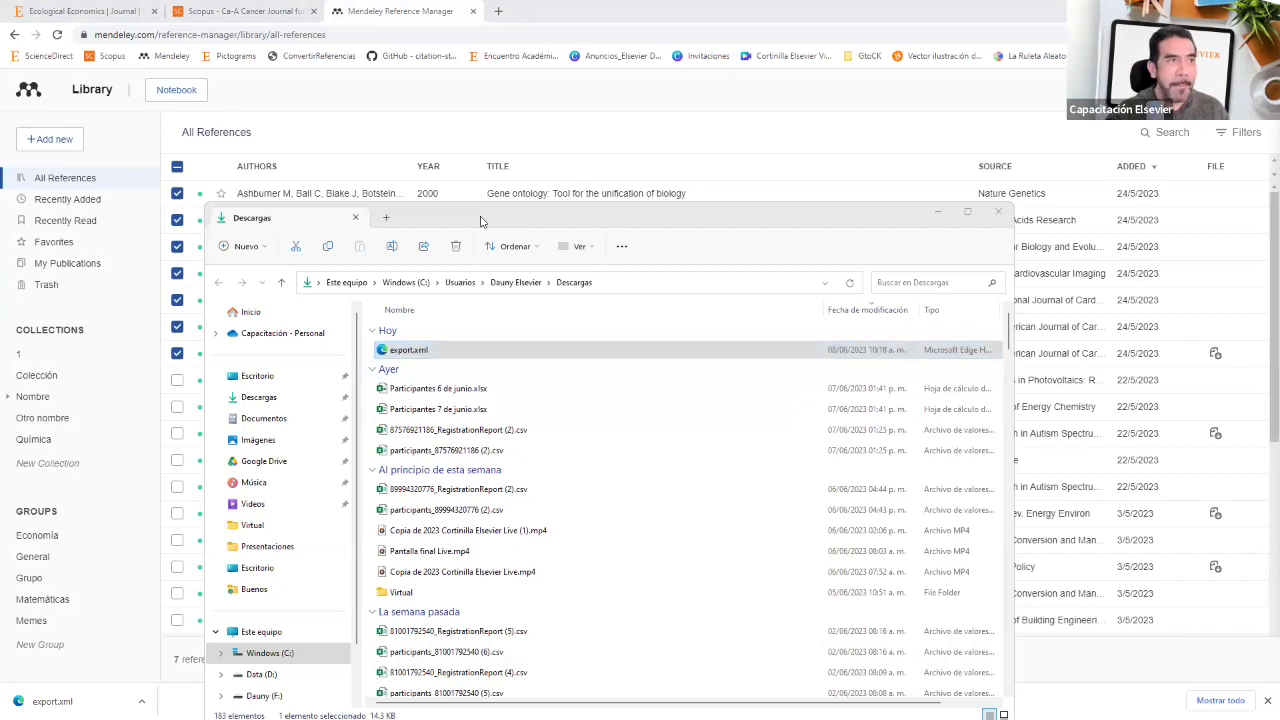
Step: Load the mendeley folder's sample export.xml in Chrome, then open Instrucciones.txt in Notepad
left_click(534, 207)
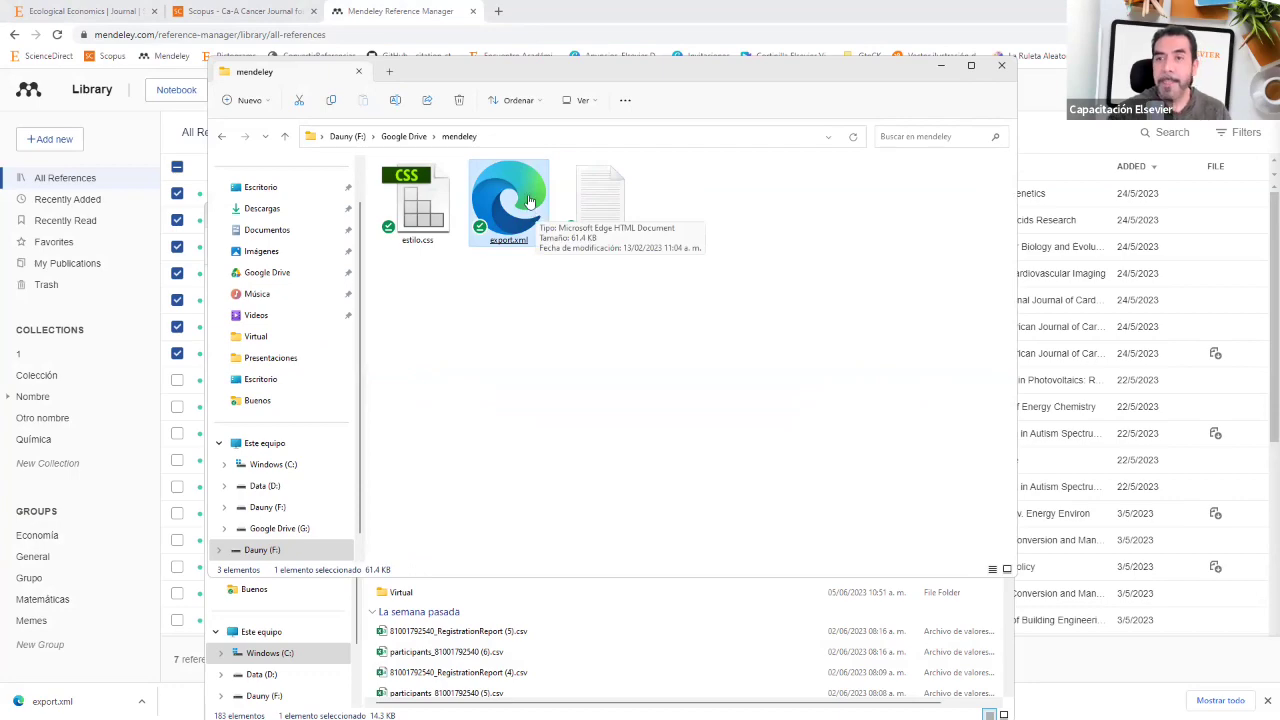
left_click_drag(536, 211, 578, 18)
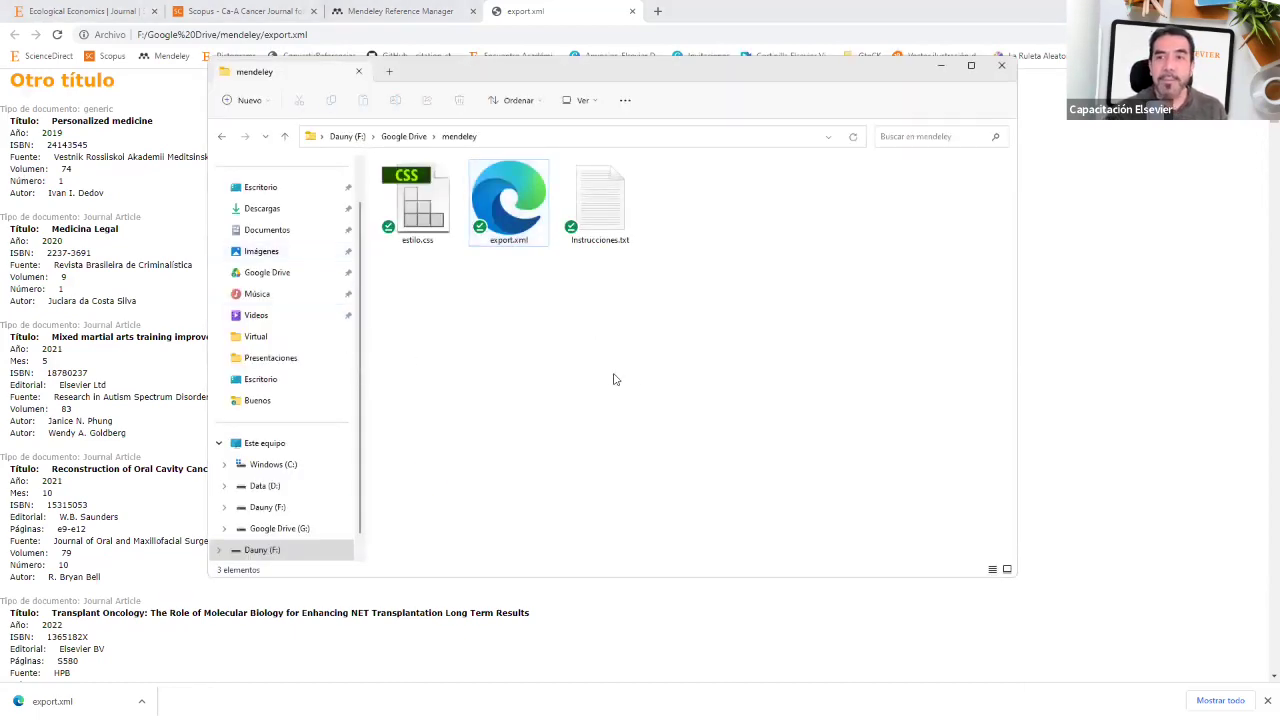
left_click(600, 237)
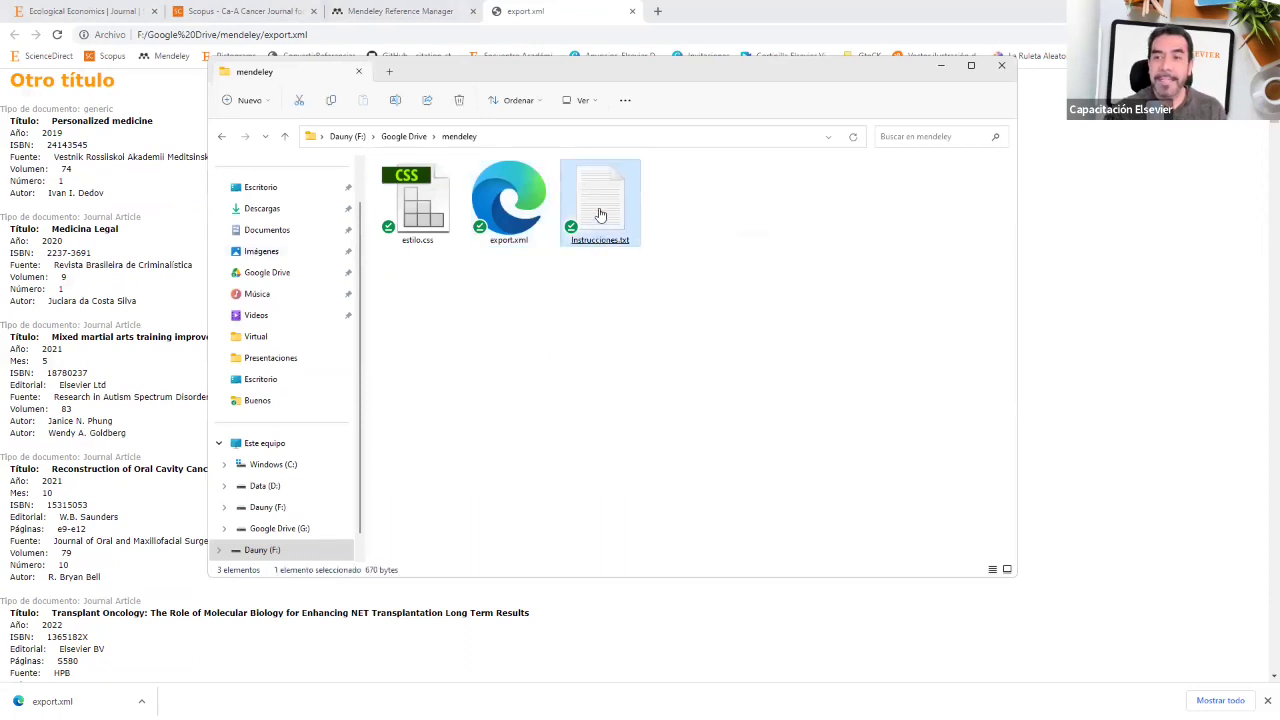
double_click(600, 215)
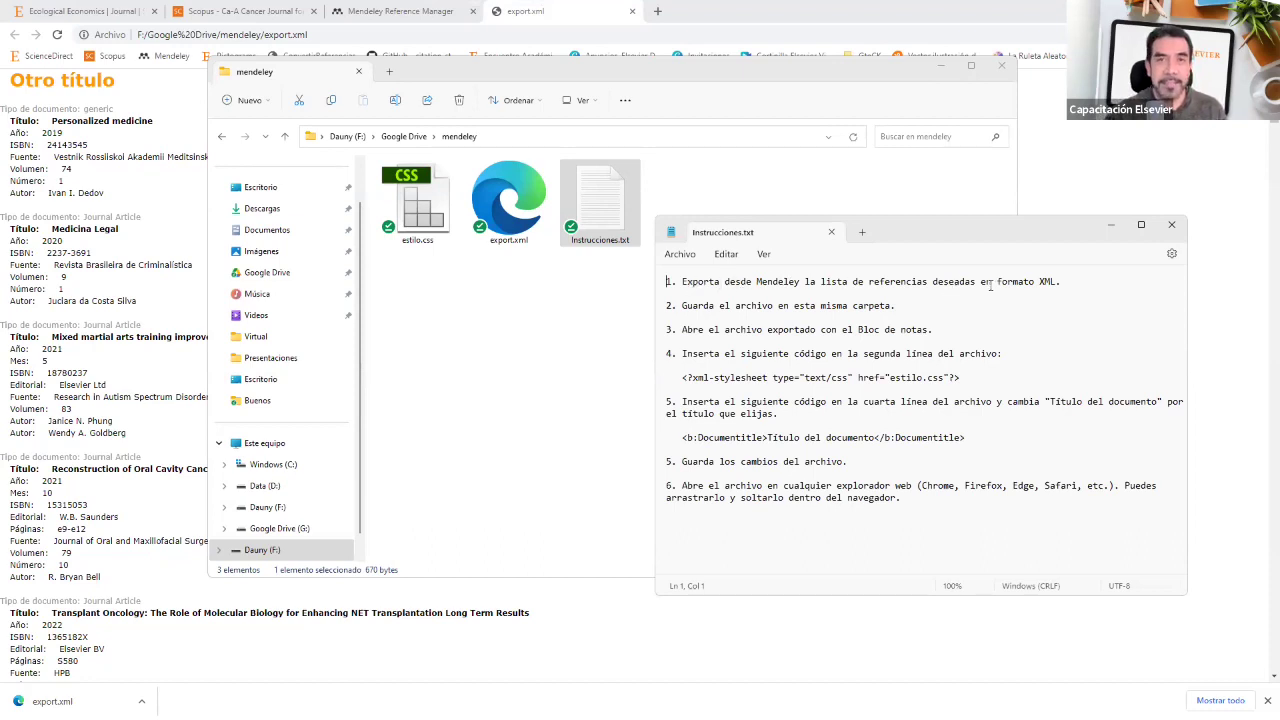
Step: Return Chrome to the Mendeley library, reopen Instrucciones.txt and highlight step 2 about saving in the same folder
left_click(378, 18)
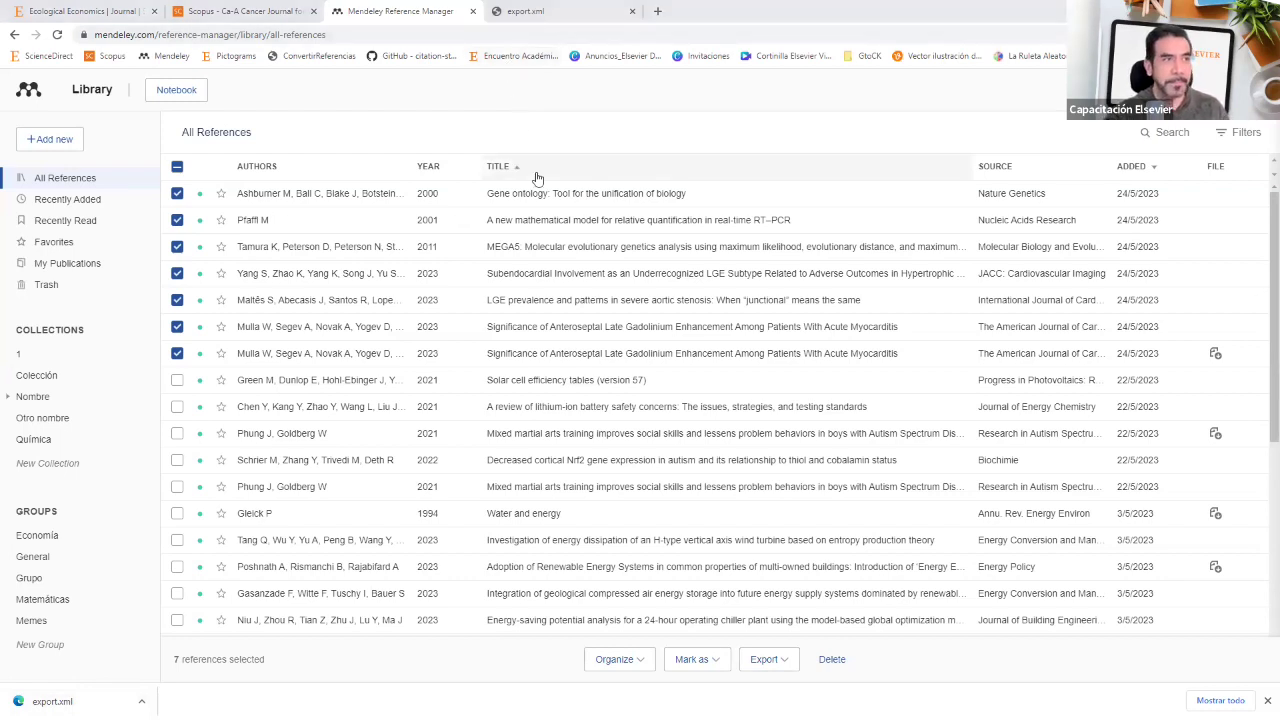
key("alt+Tab")
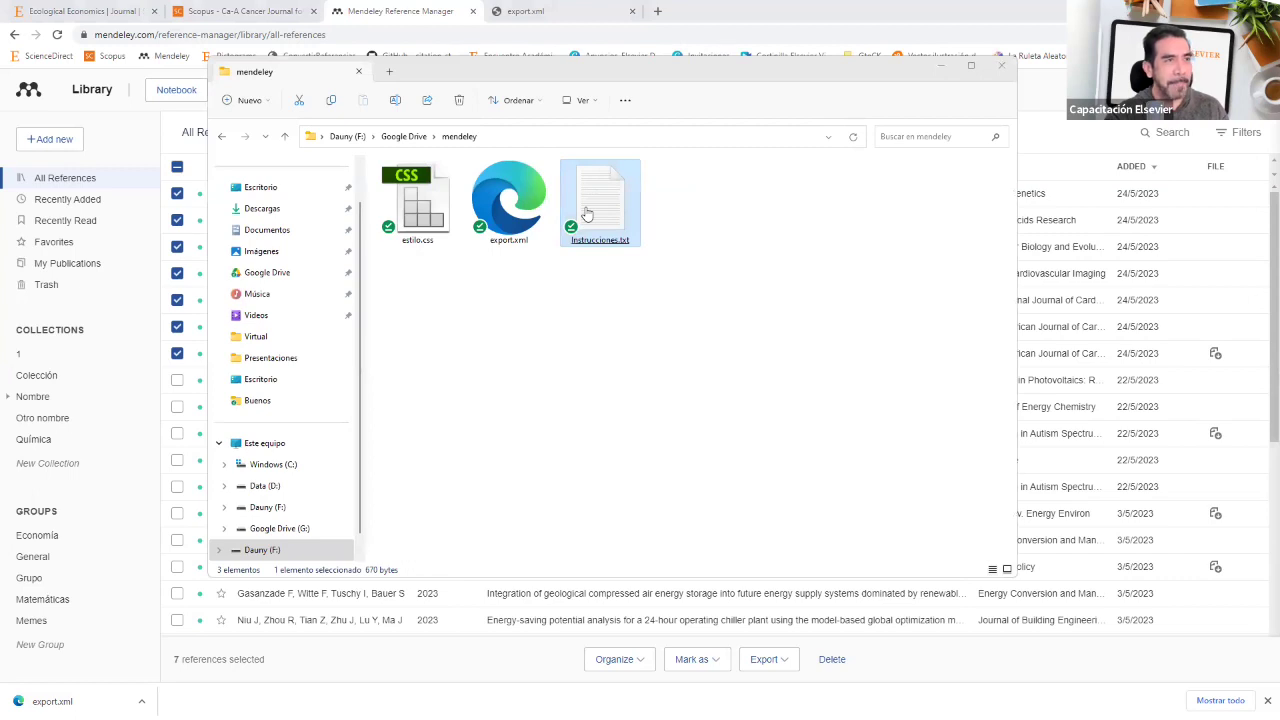
double_click(587, 214)
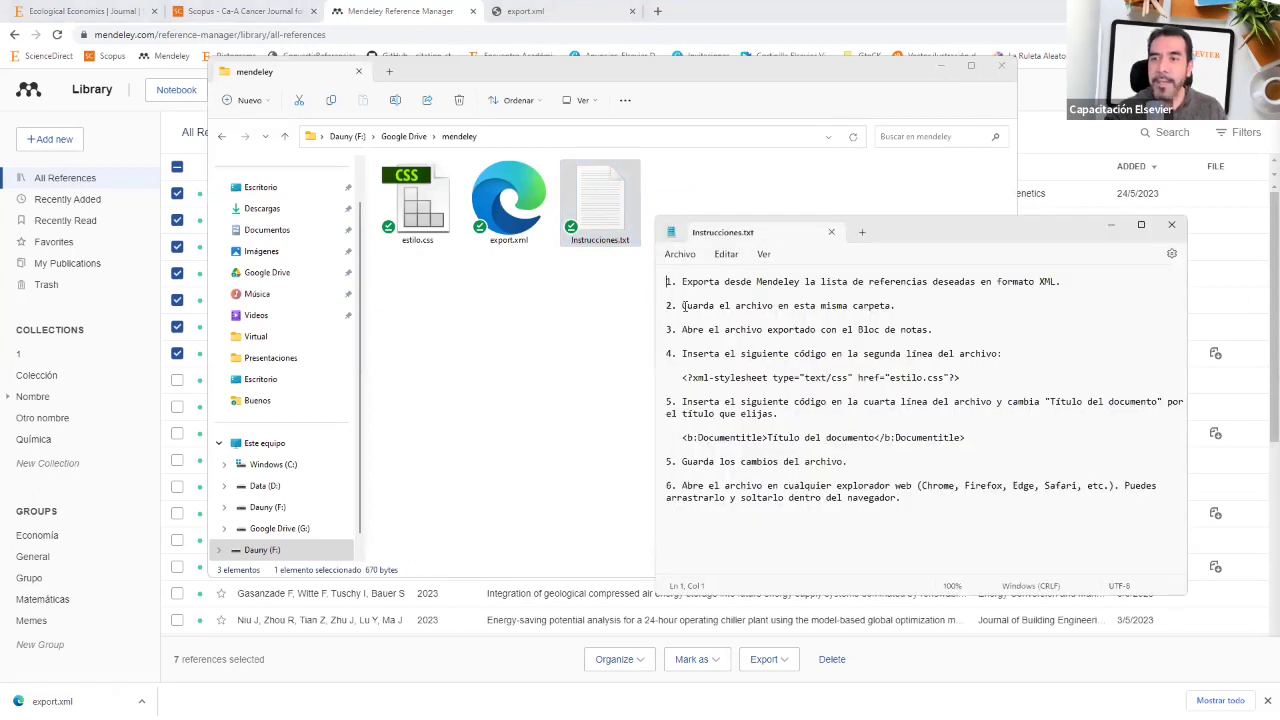
left_click_drag(684, 307, 879, 307)
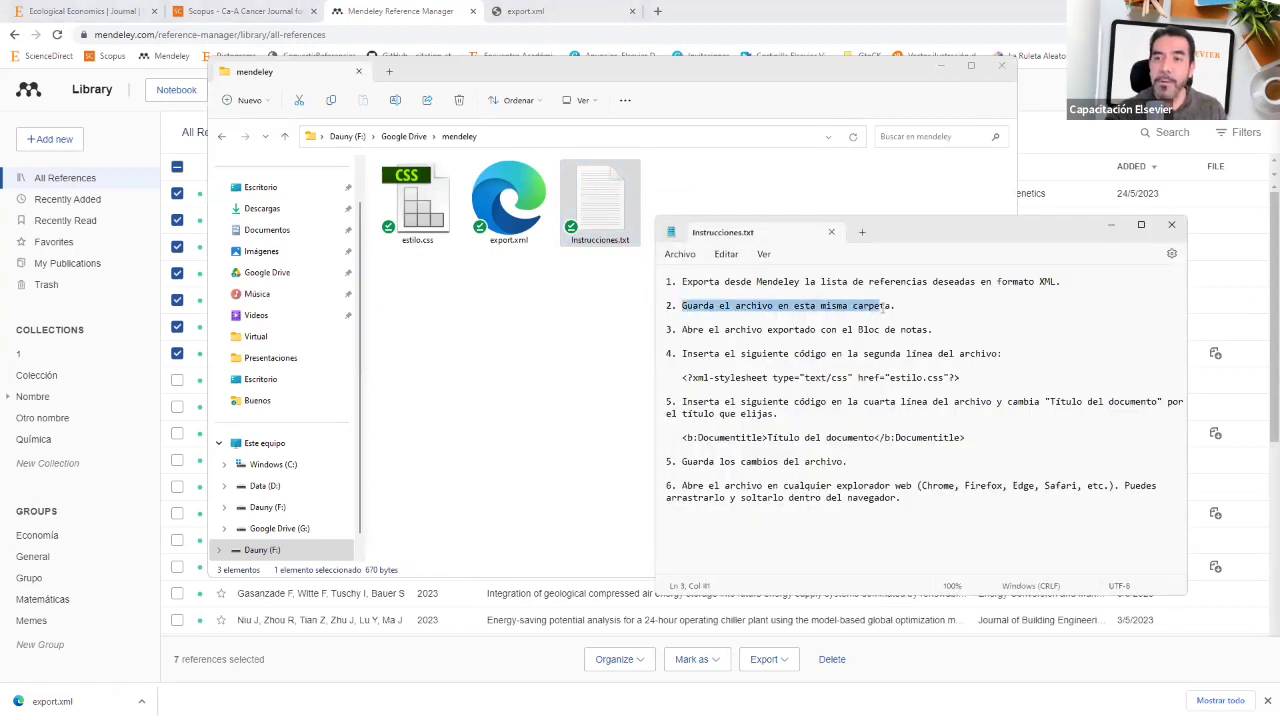
left_click(557, 316)
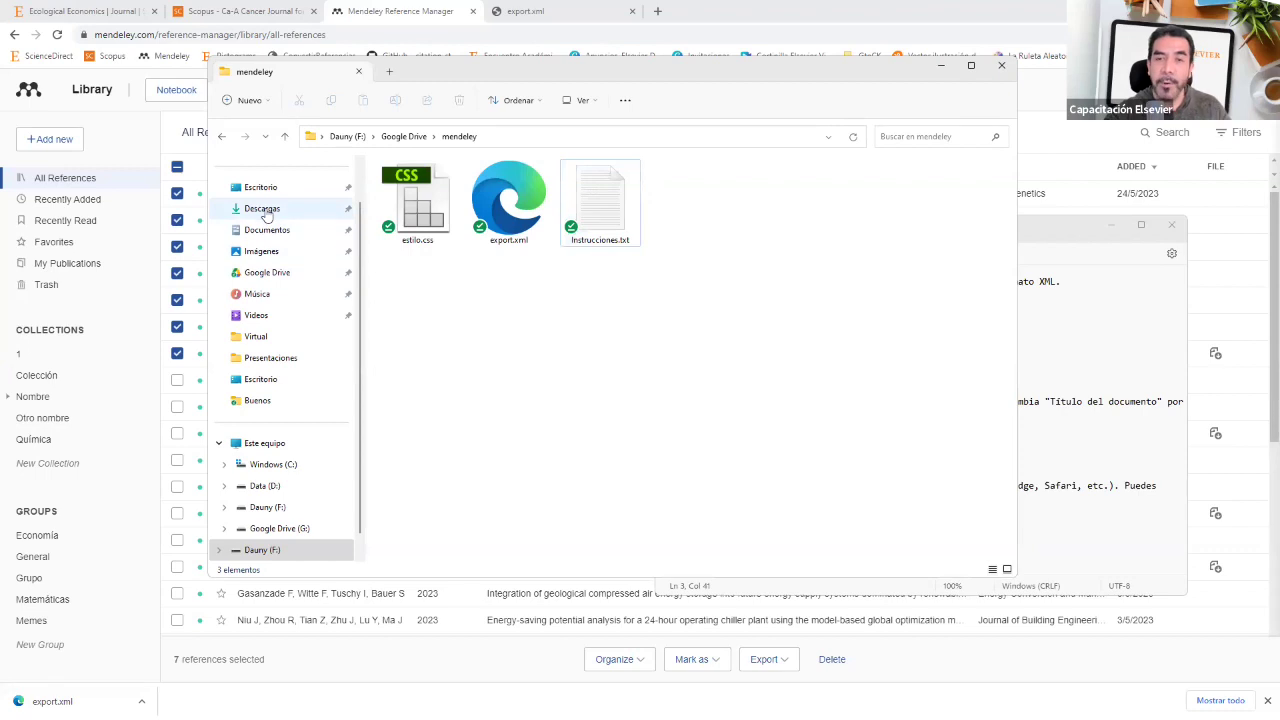
Step: Rename the downloaded export.xml in Descargas to nombre.xml
left_click(265, 210)
left_click(421, 174)
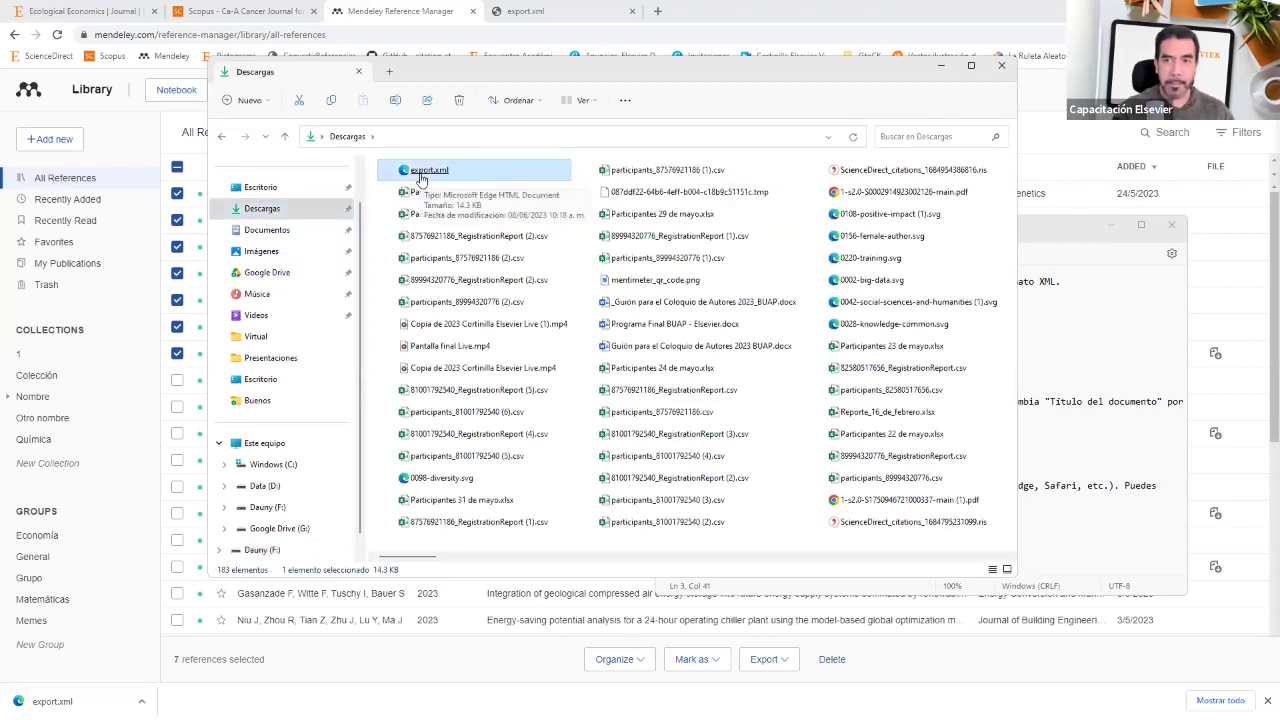
key("F2")
type("nombre")
key("Return")
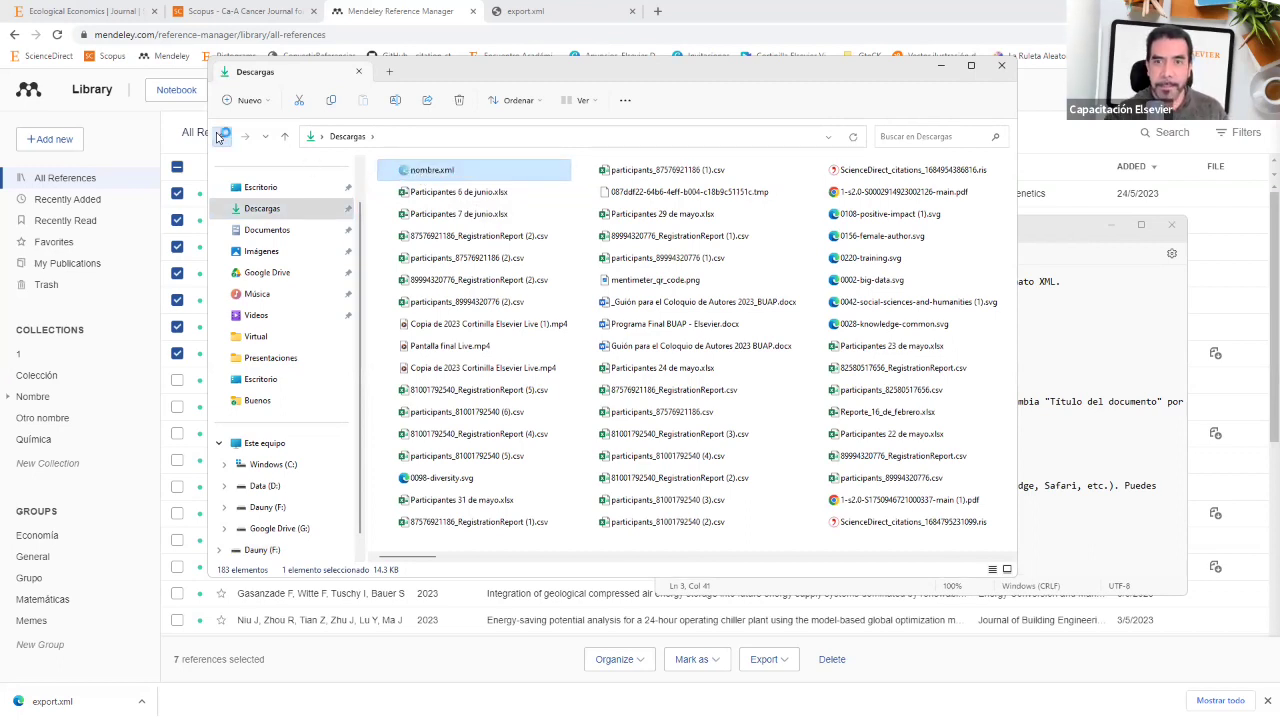
Step: Go to the mendeley folder and select nombre.xml beside estilo.css
left_click(221, 136)
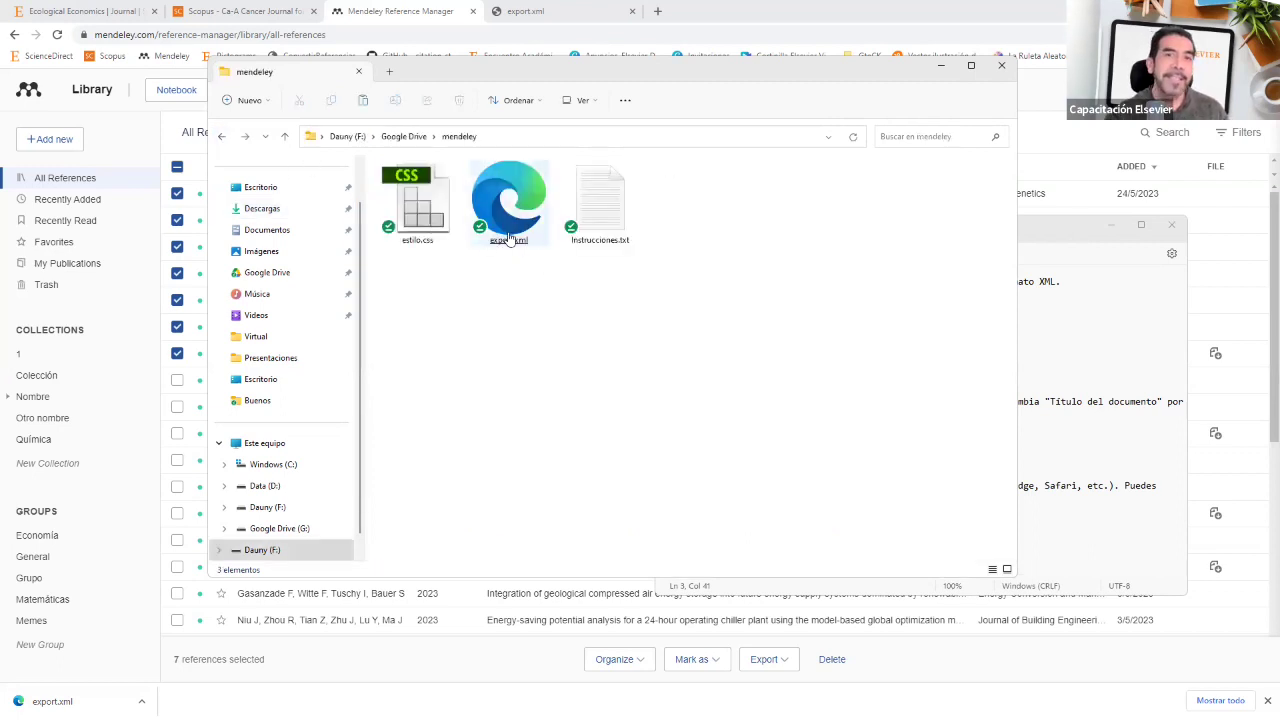
left_click(491, 236)
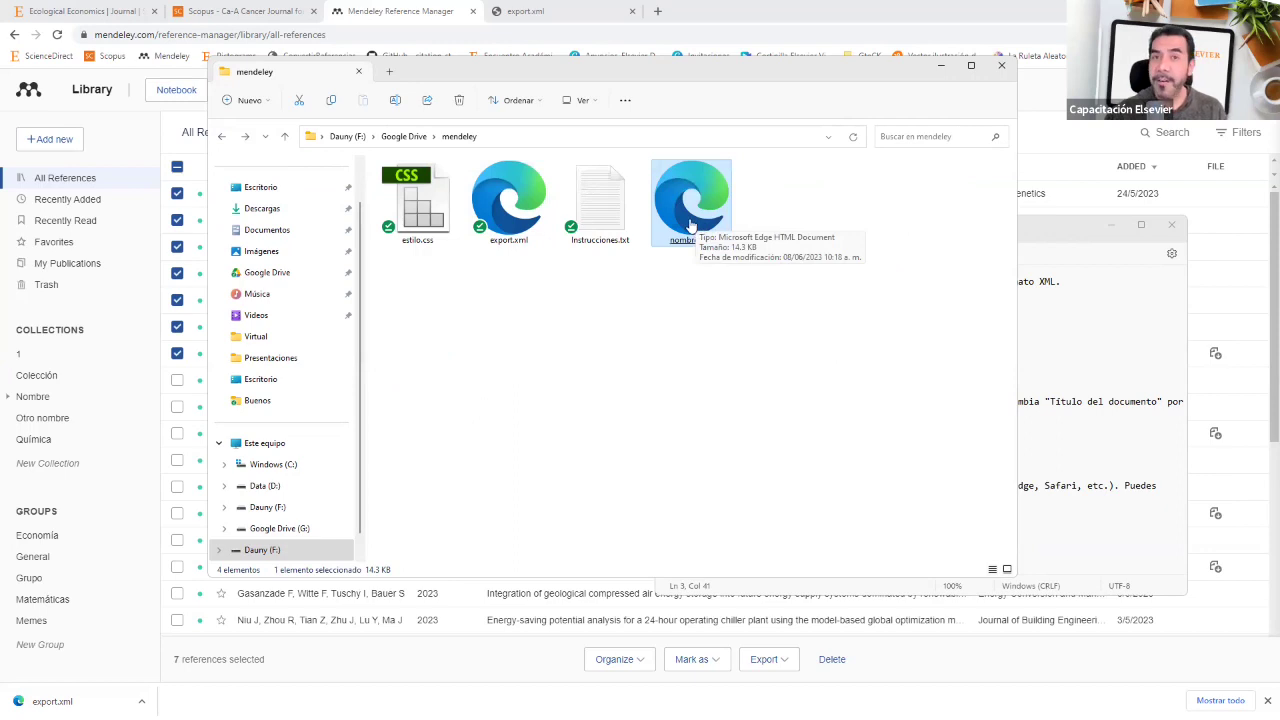
left_click(1088, 326)
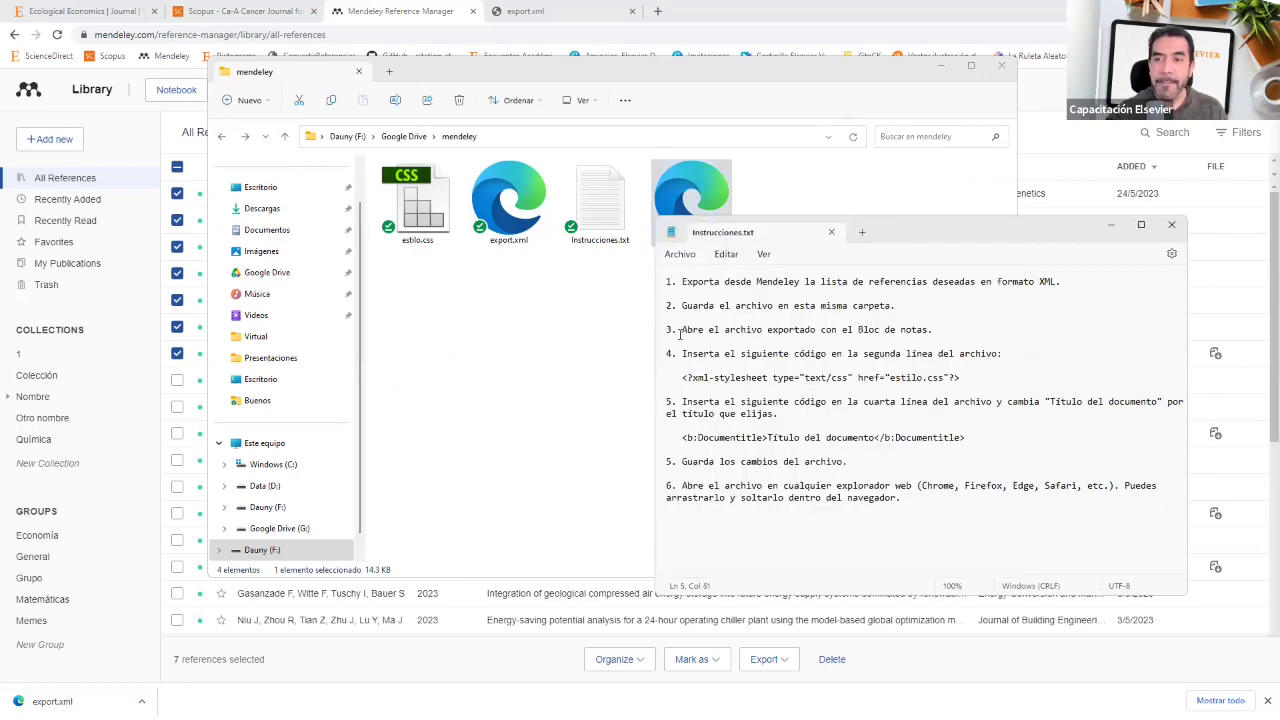
left_click(564, 341)
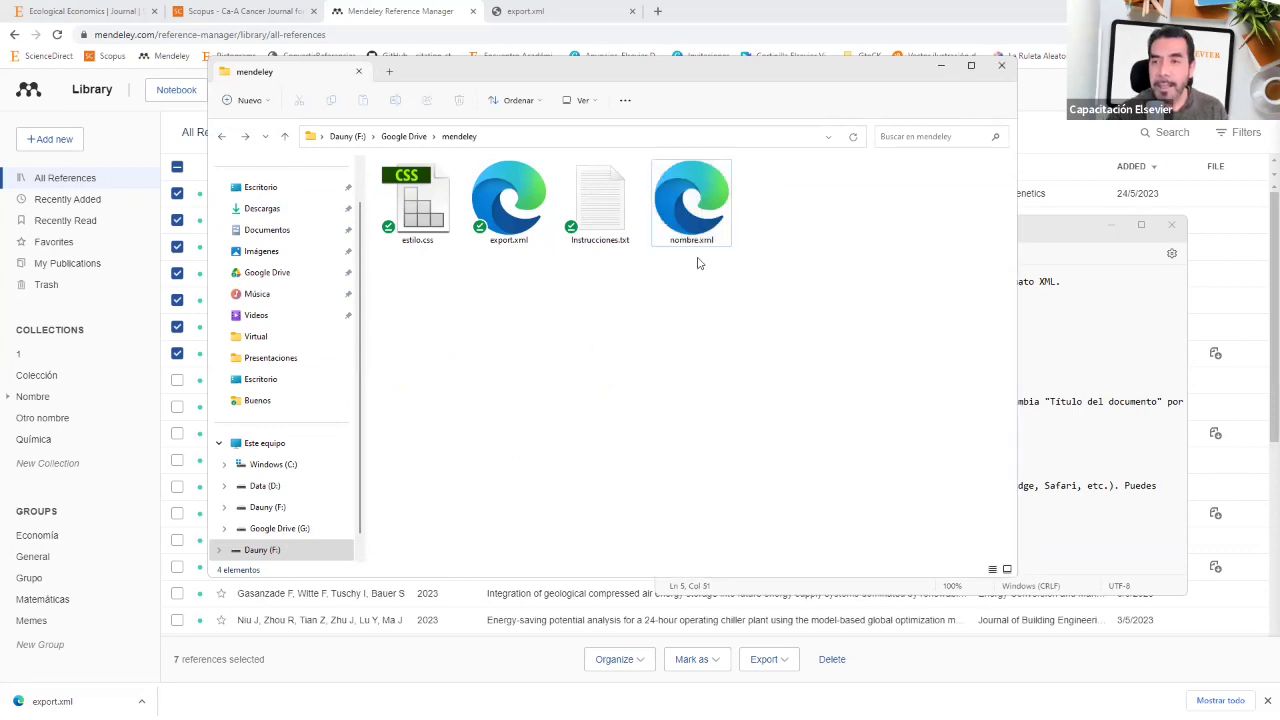
left_click(672, 201)
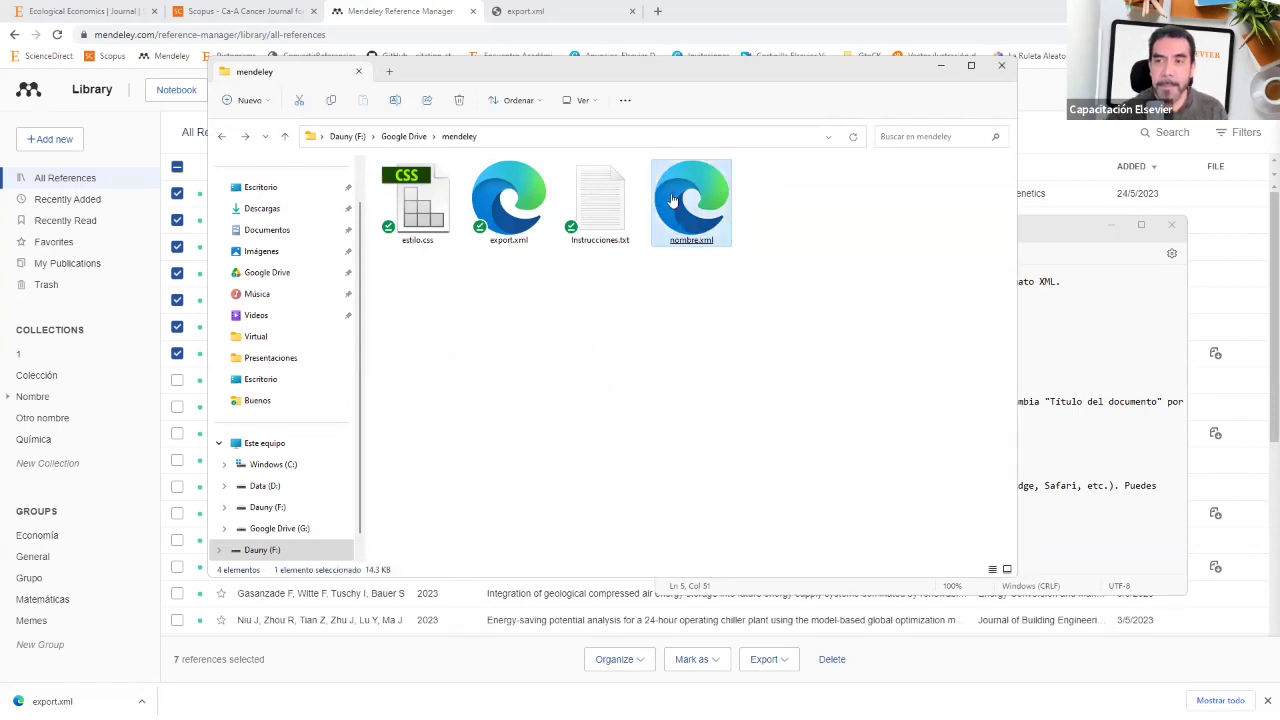
Step: Open nombre.xml with Abrir con > Bloc de notas to show its bibliography XML
right_click(674, 204)
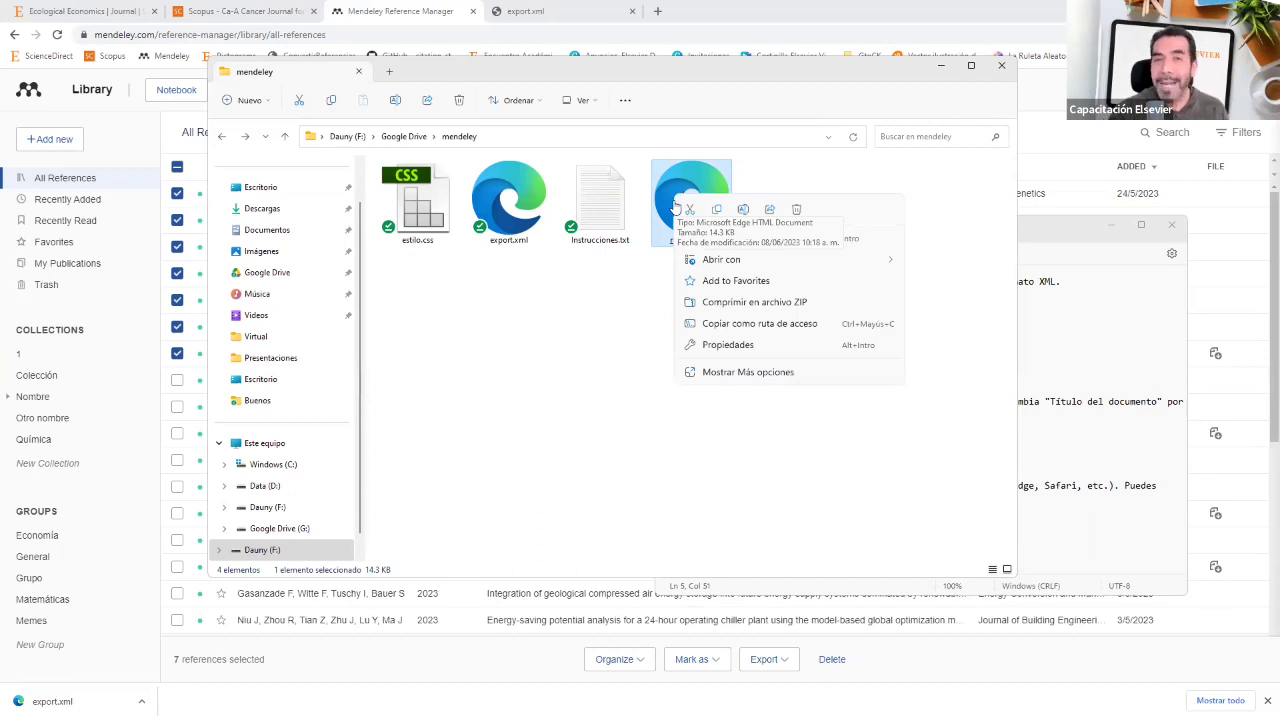
mouse_move(695, 259)
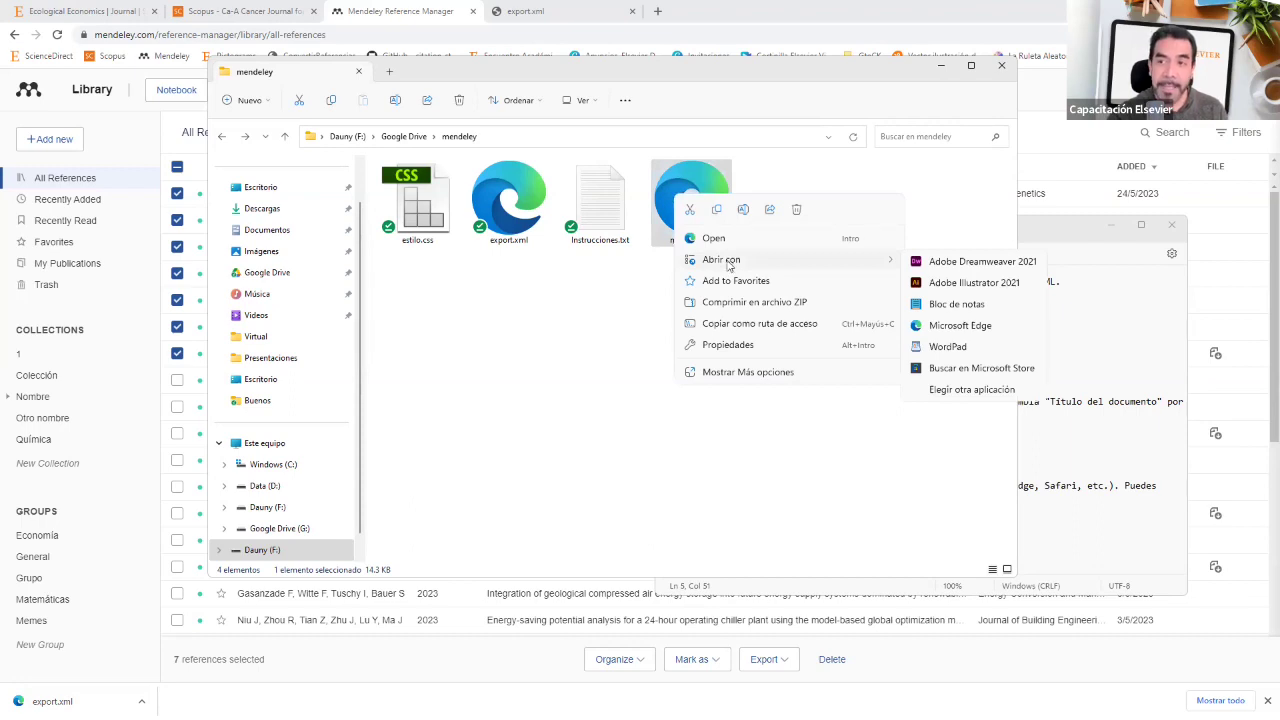
left_click(941, 306)
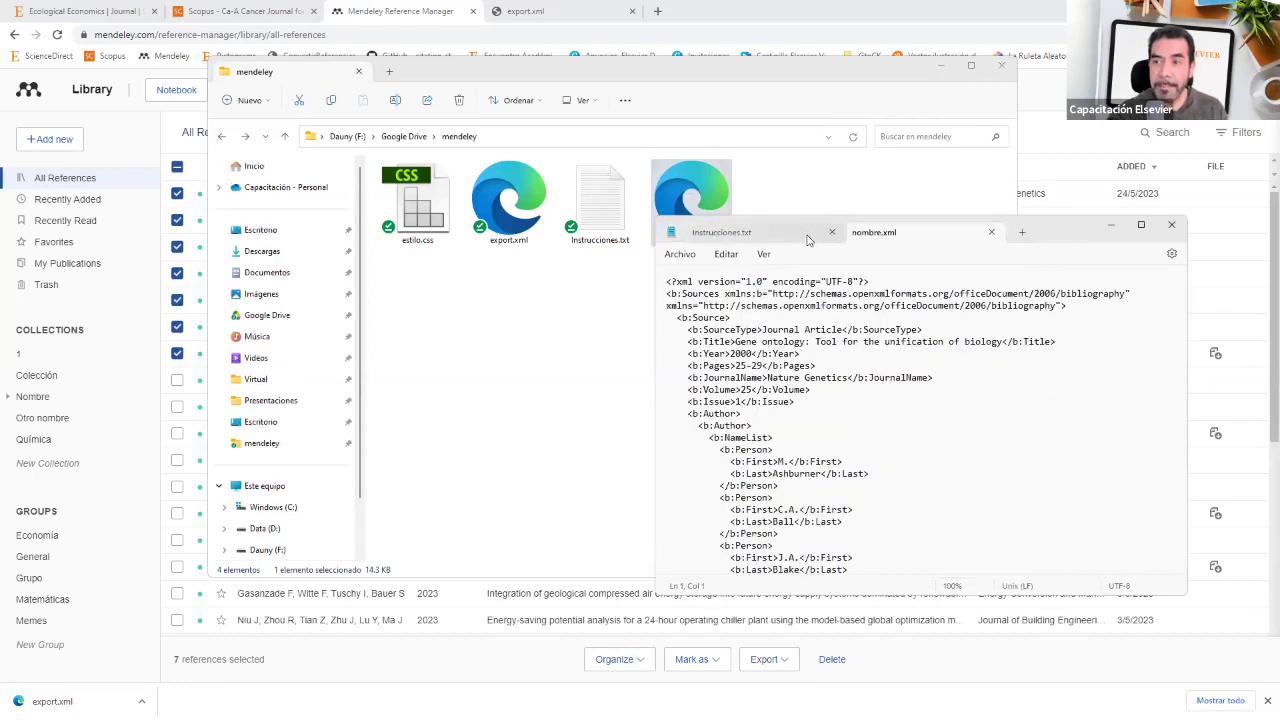
Step: Add Instrucciones.txt as a Notepad tab and copy its <?xml-stylesheet?> estilo.css line
left_click_drag(814, 247, 810, 245)
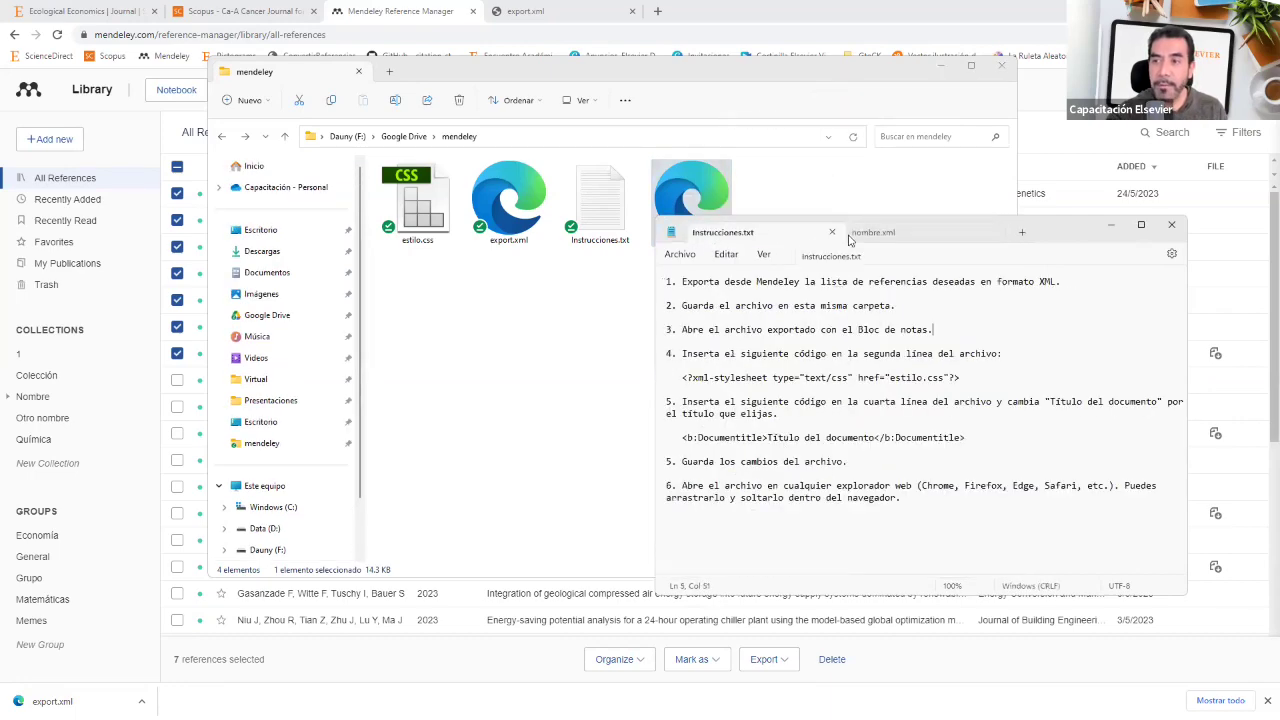
left_click(877, 236)
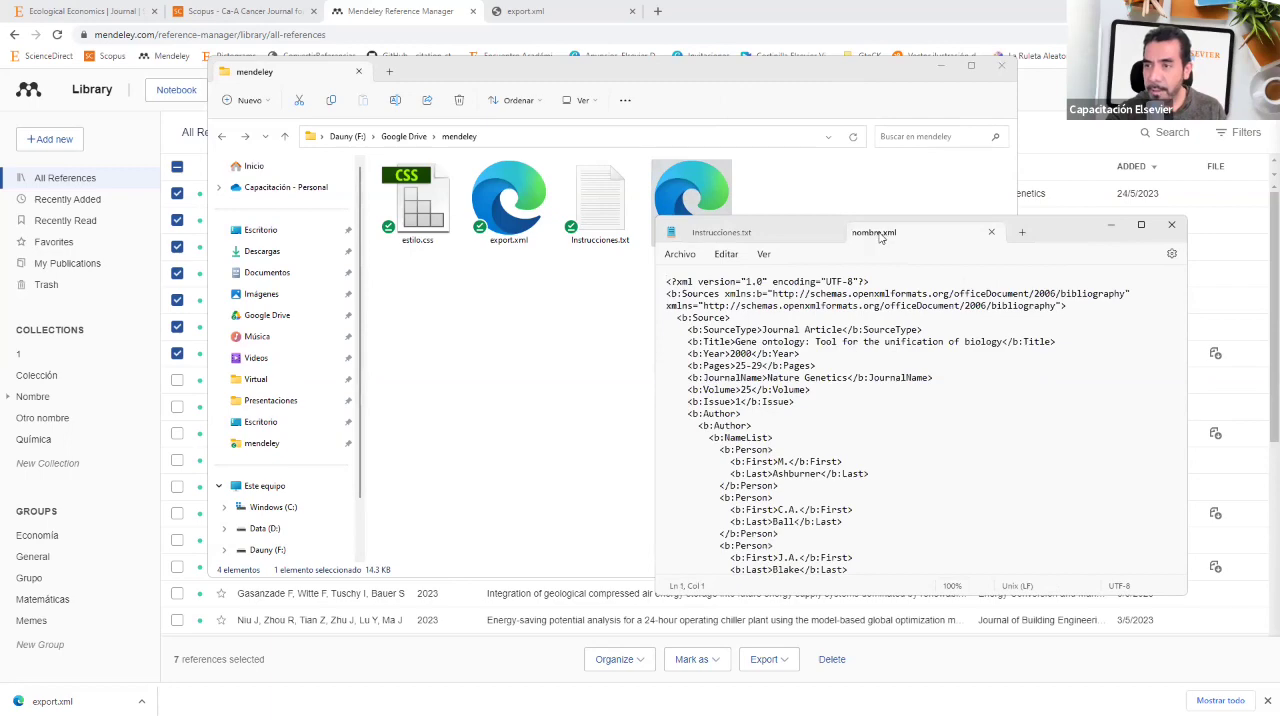
left_click_drag(1075, 234, 1081, 155)
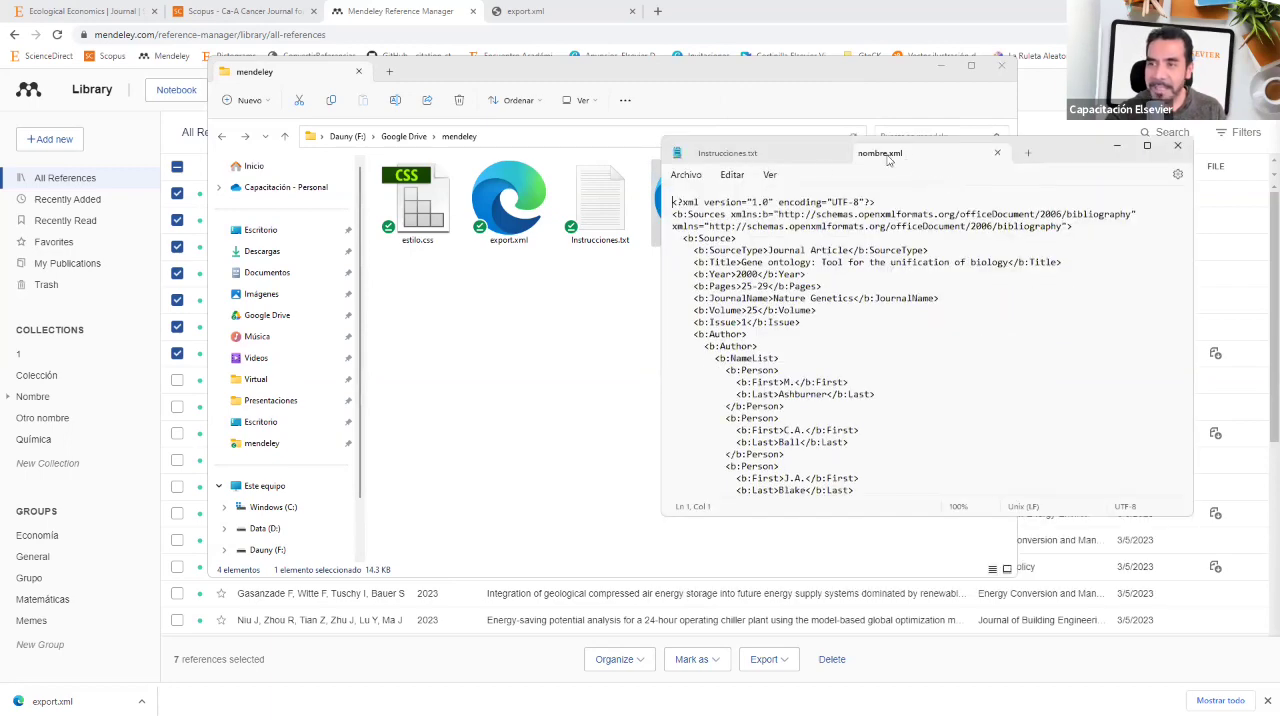
left_click(773, 158)
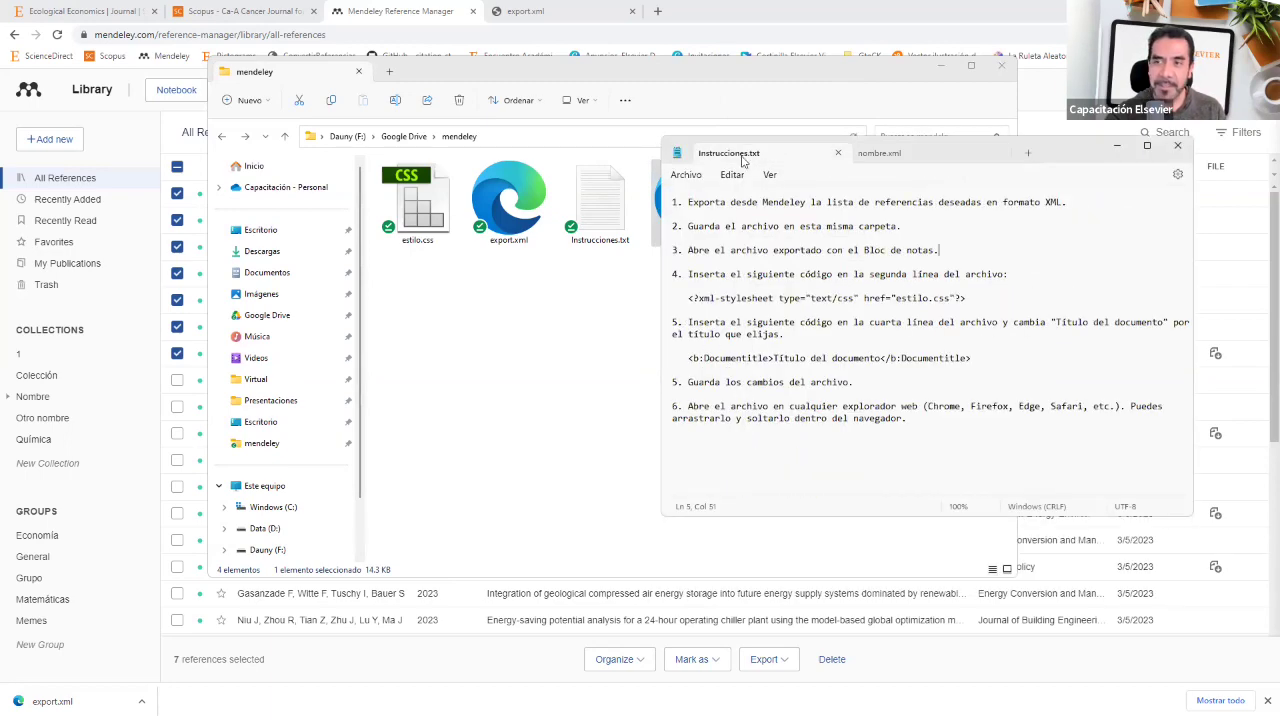
left_click(893, 156)
scroll(836, 325, "down", 5)
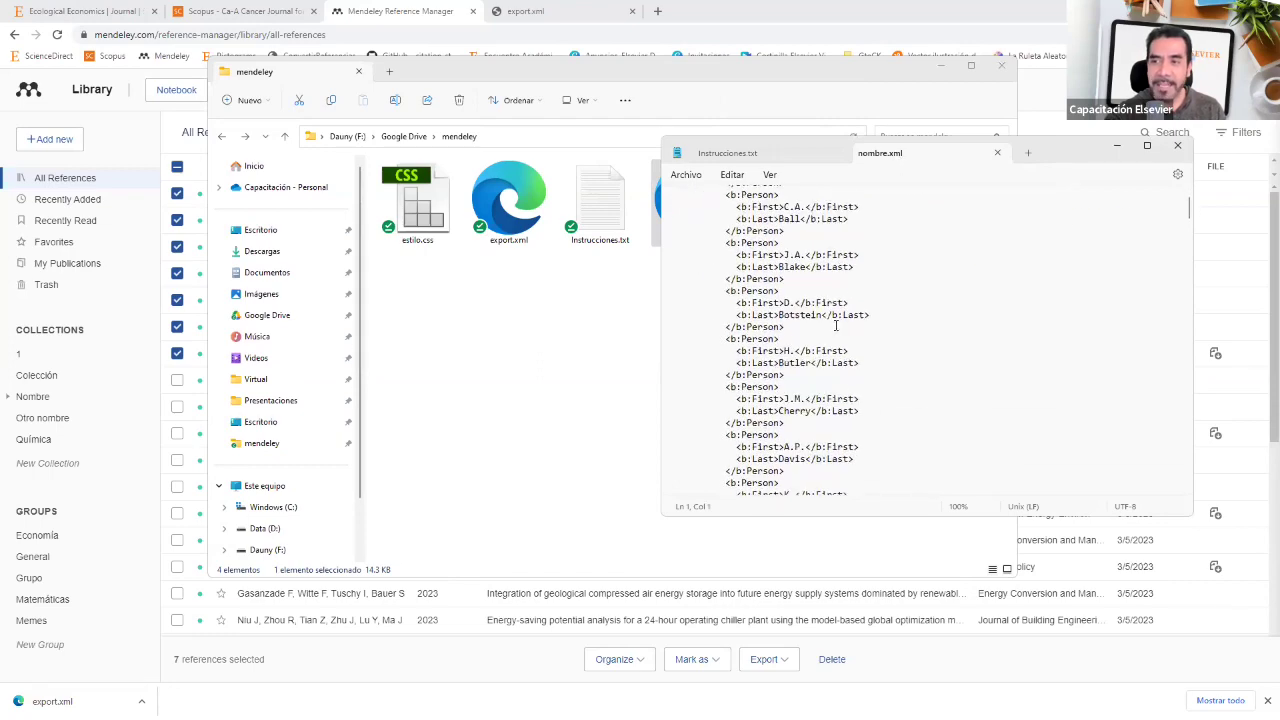
scroll(836, 325, "up", 5)
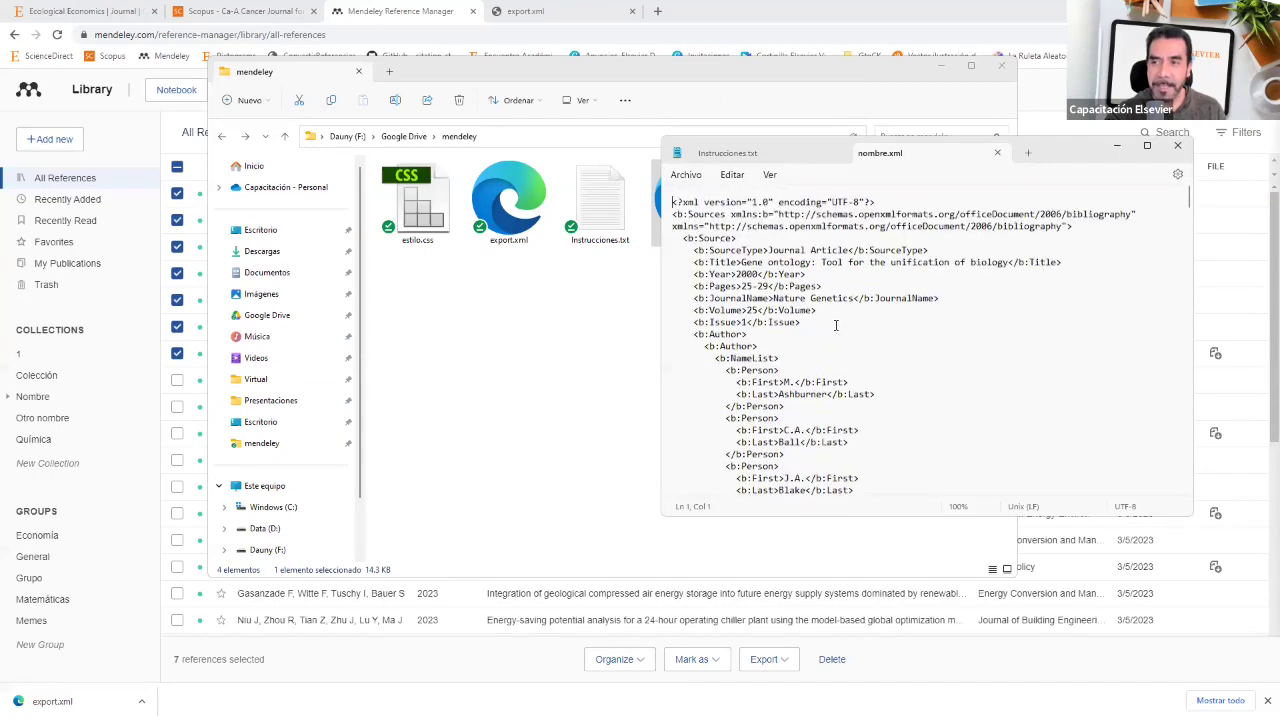
left_click(790, 160)
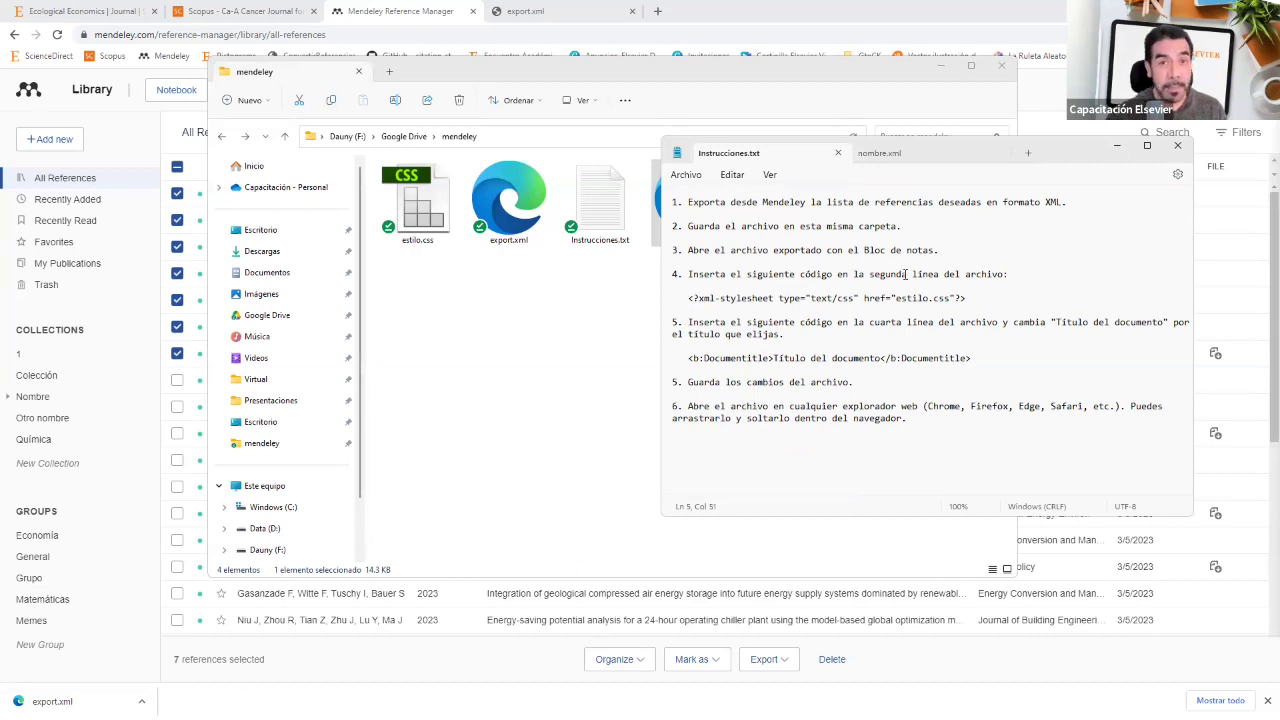
left_click_drag(968, 298, 689, 302)
key("ctrl+c")
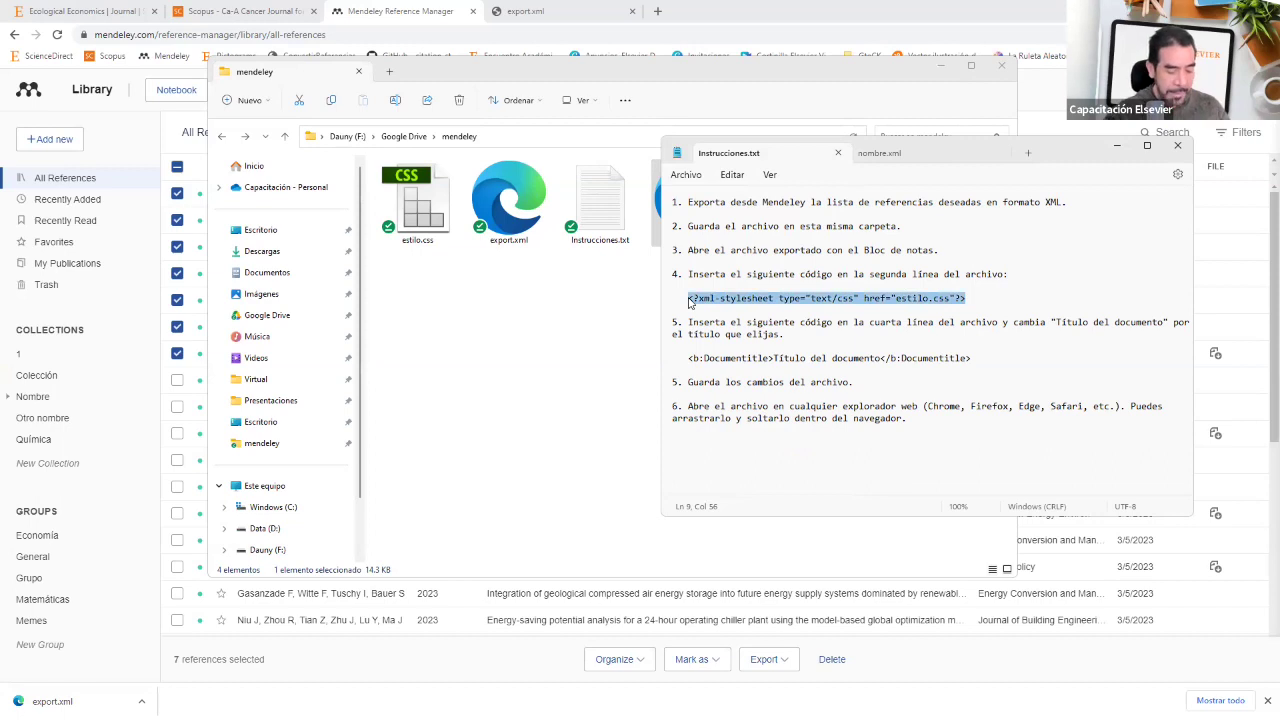
Step: Back in nombre.xml, resize the Notepad window and place the caret at the start of line 2
left_click(903, 156)
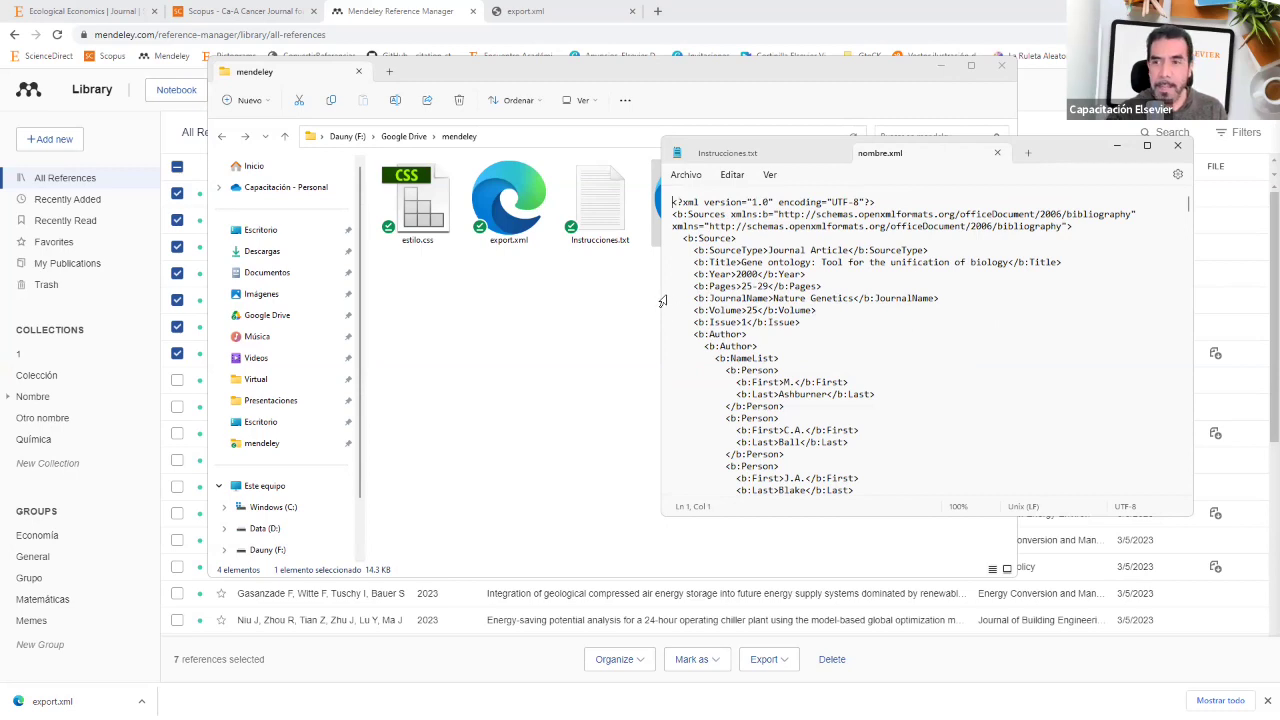
triple_click(667, 226)
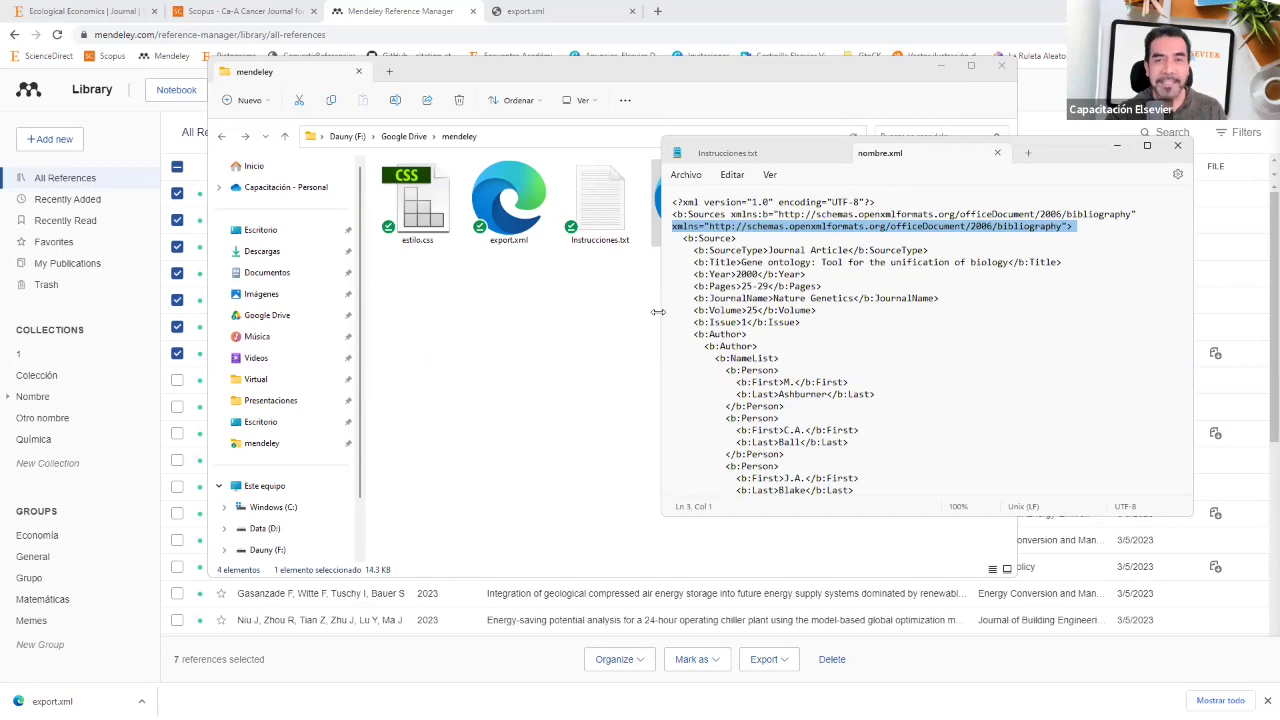
left_click_drag(658, 312, 524, 312)
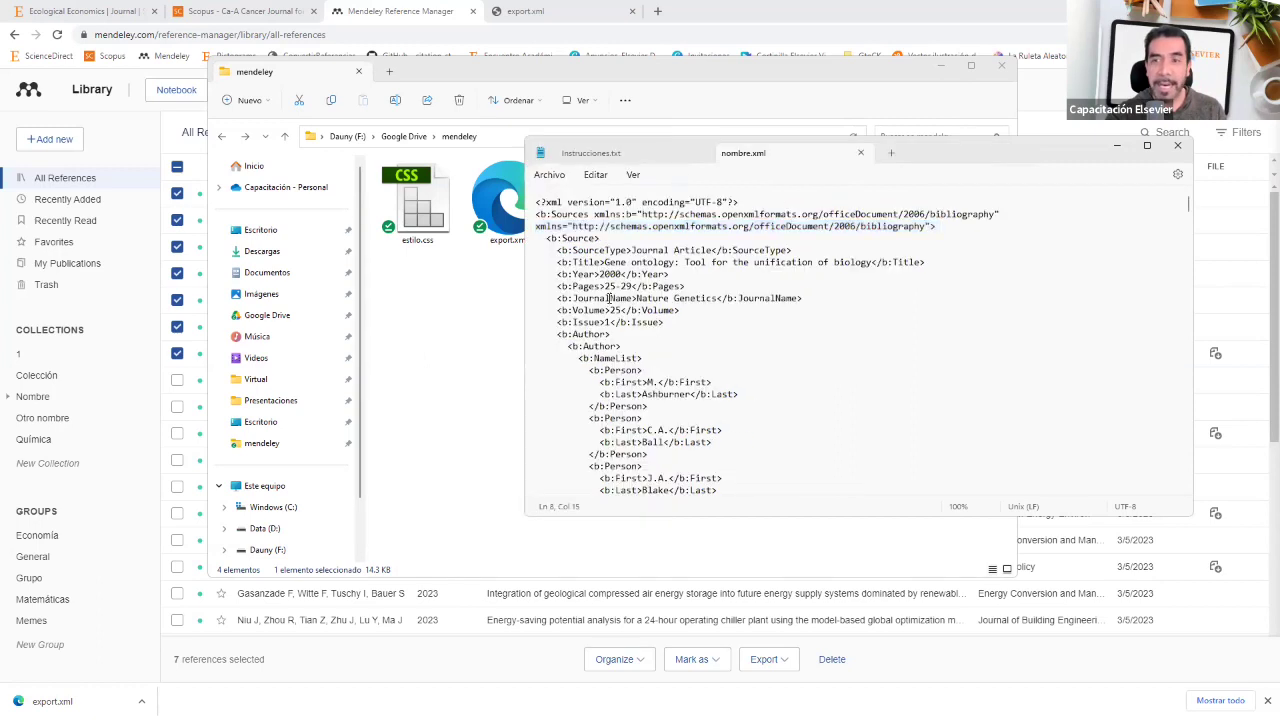
left_click(538, 202)
left_click(544, 202)
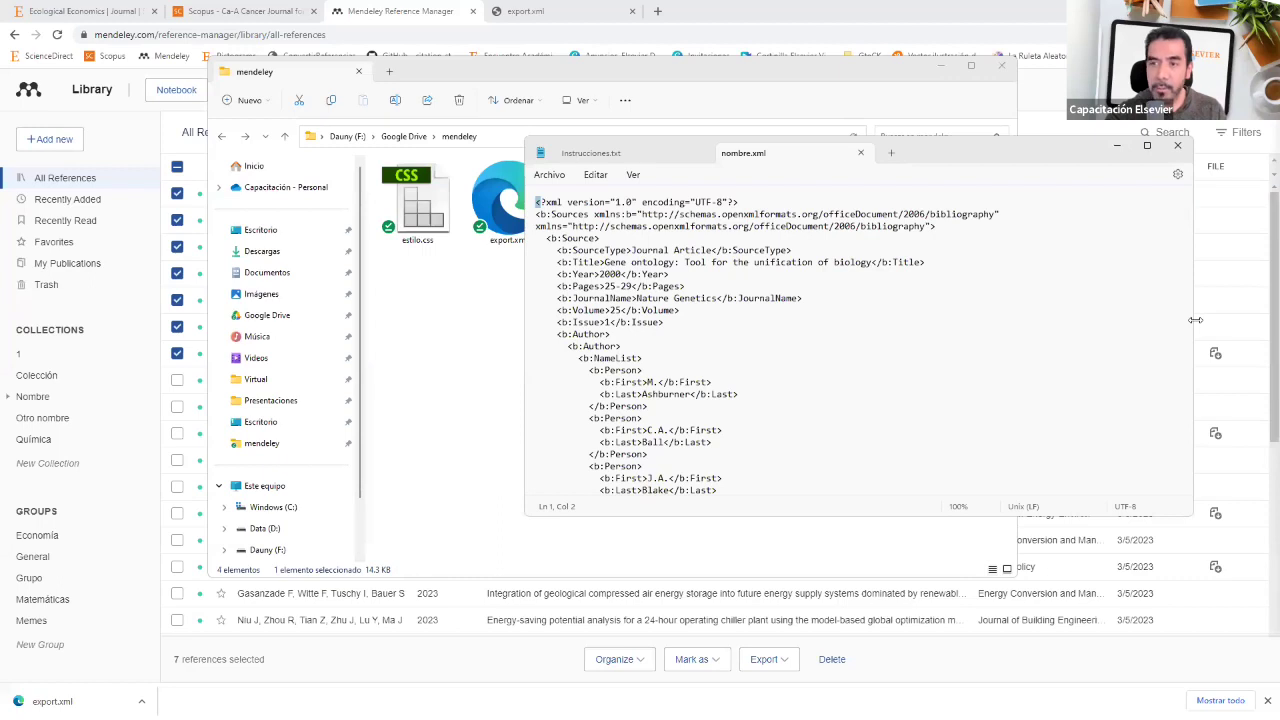
left_click_drag(1195, 319, 738, 319)
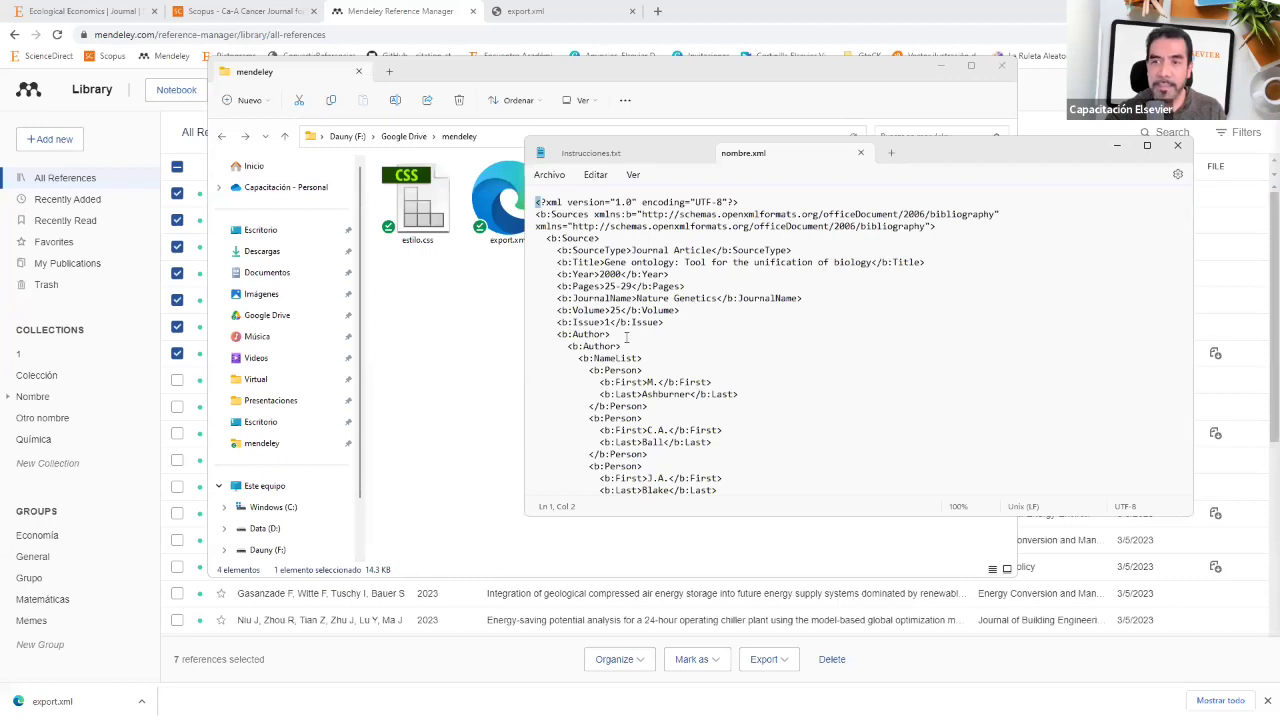
left_click(529, 216)
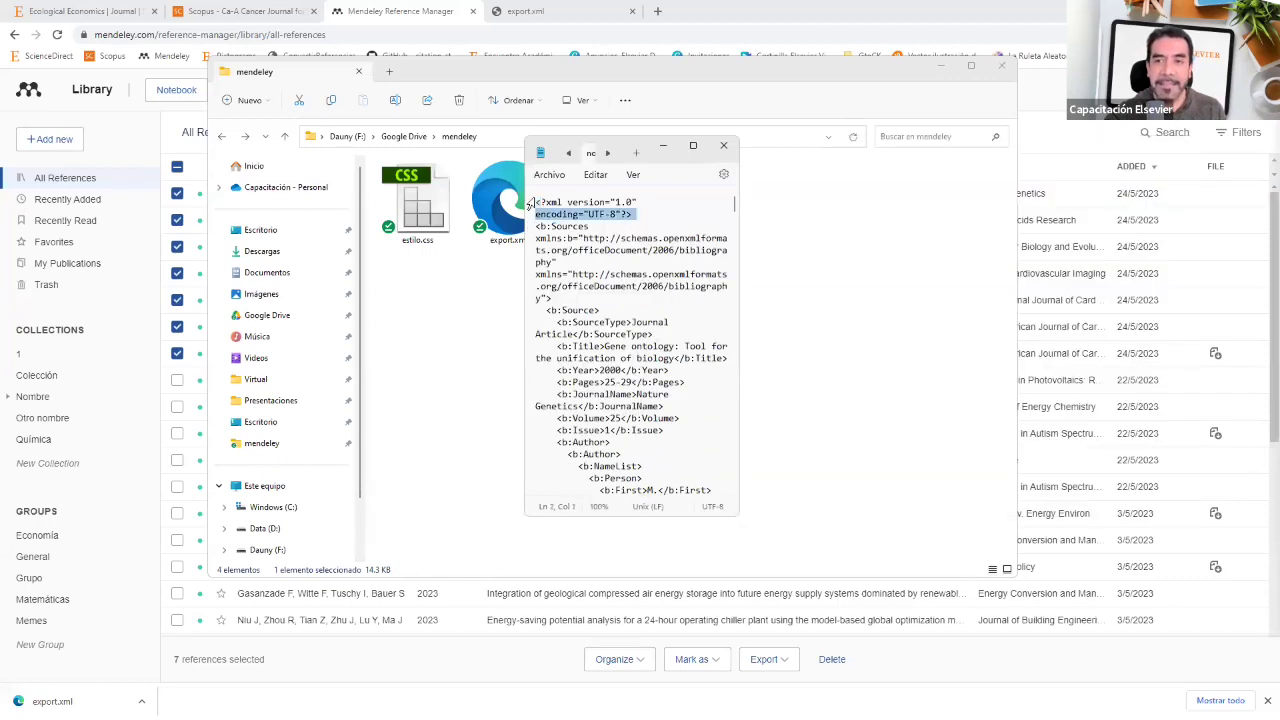
left_click(540, 203)
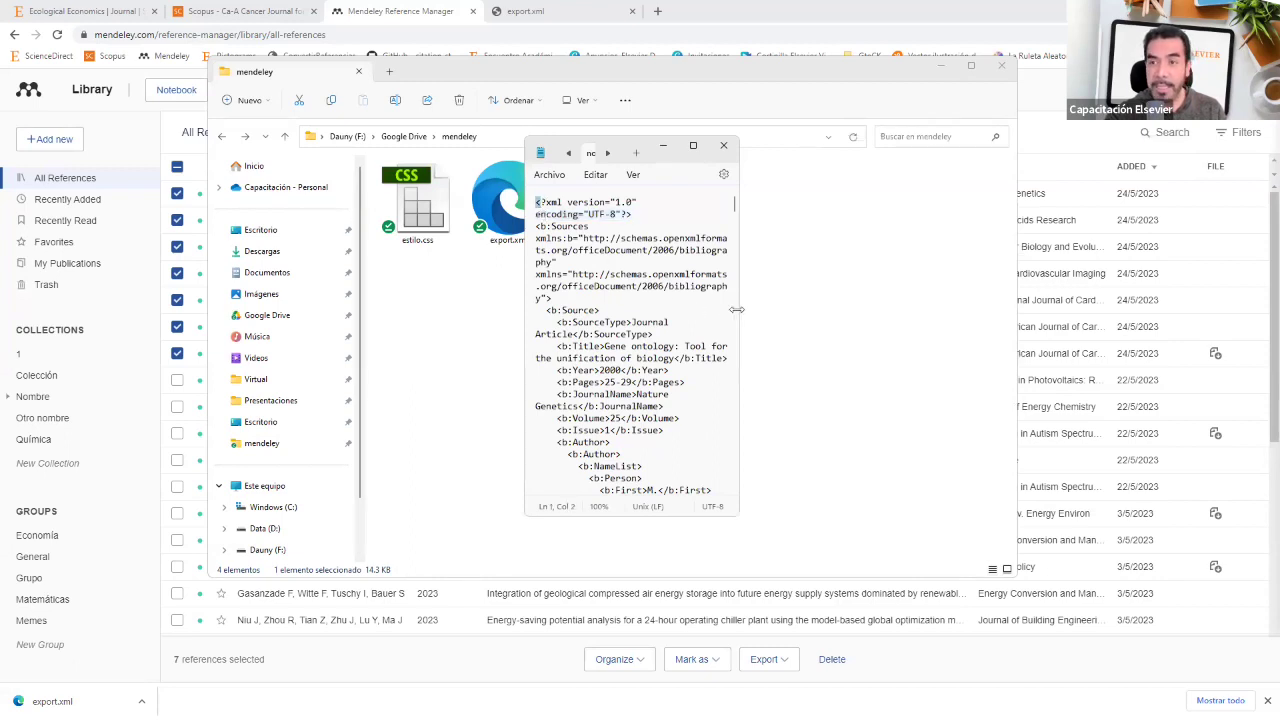
left_click_drag(737, 309, 1094, 309)
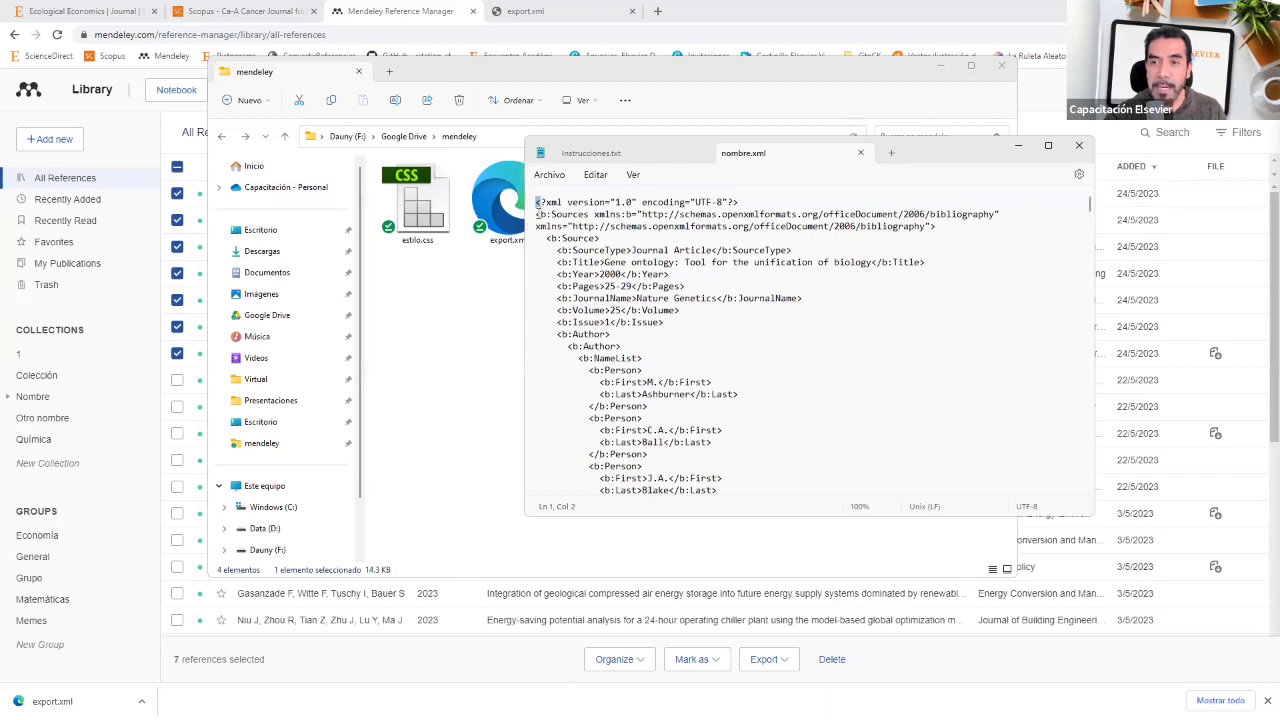
left_click(537, 214)
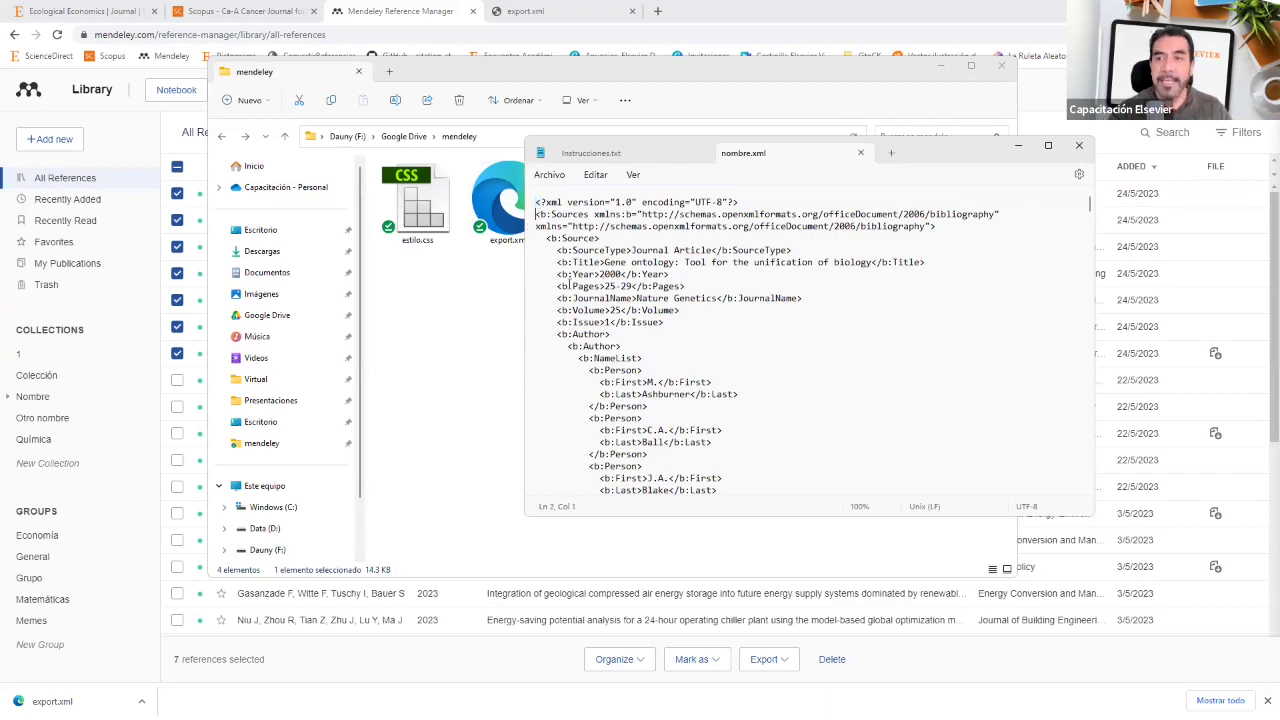
Step: Paste the estilo.css stylesheet line as line 3 under the XML declaration, then return to the instructions
key("Return")
key("Return")
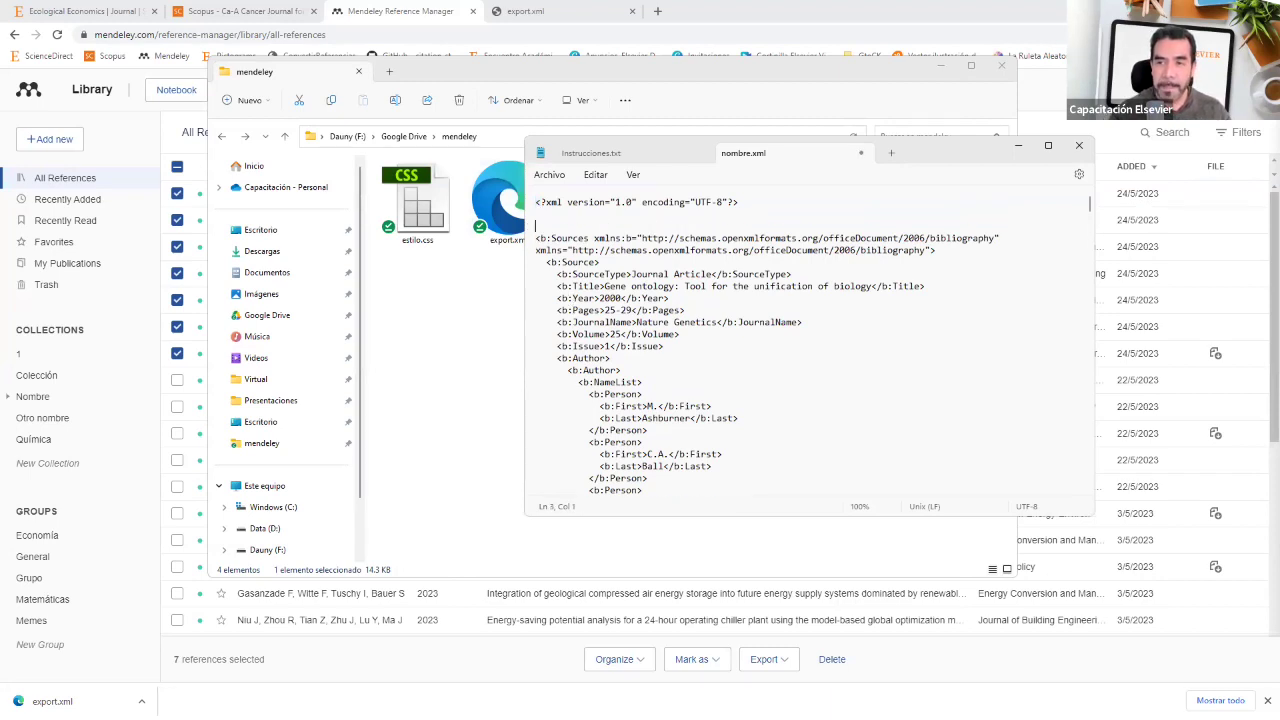
key("Return")
key("ctrl+v")
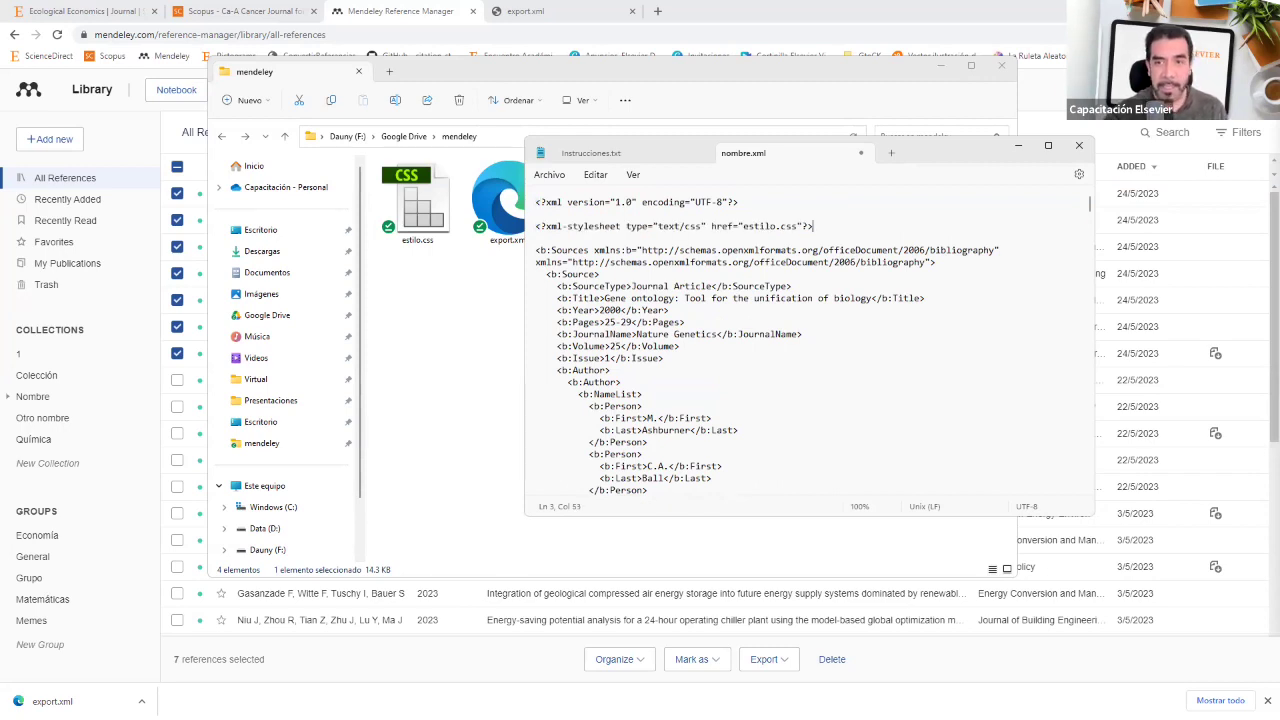
left_click(674, 156)
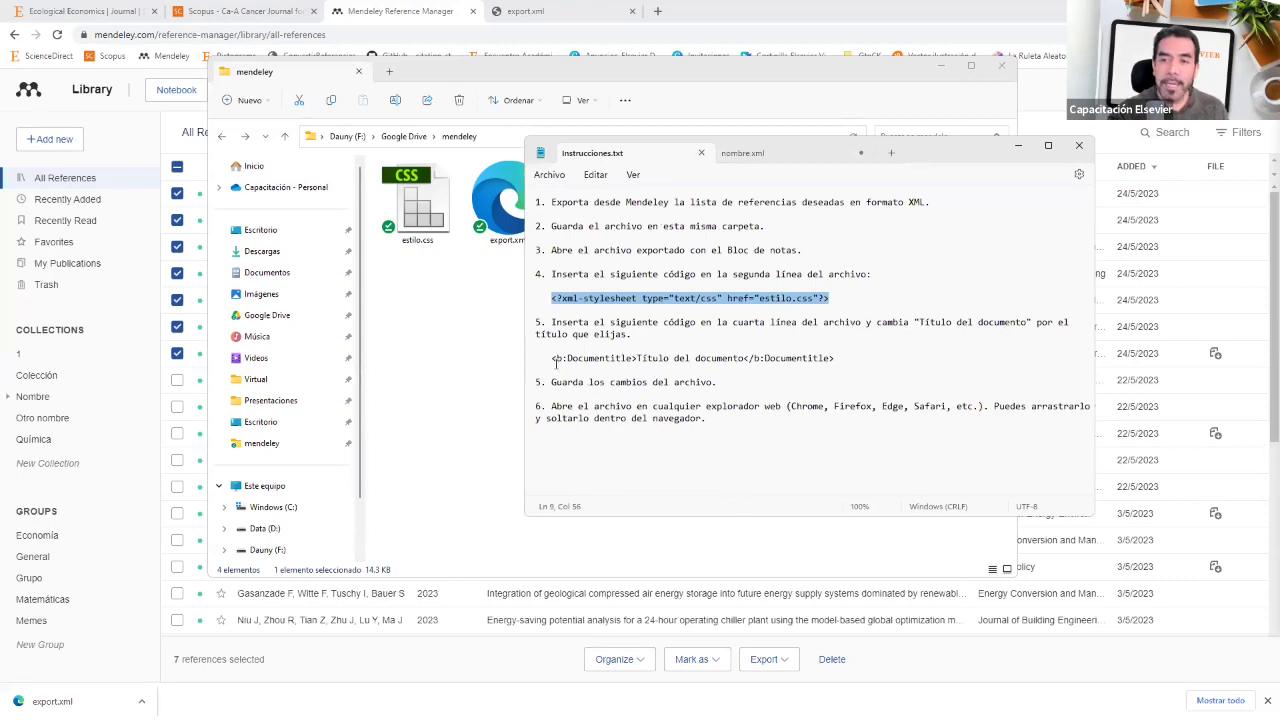
Step: Copy the <b:Documentitle> line from the instructions and paste it above the first <b:Source> entry
left_click_drag(551, 358, 842, 362)
key("ctrl+c")
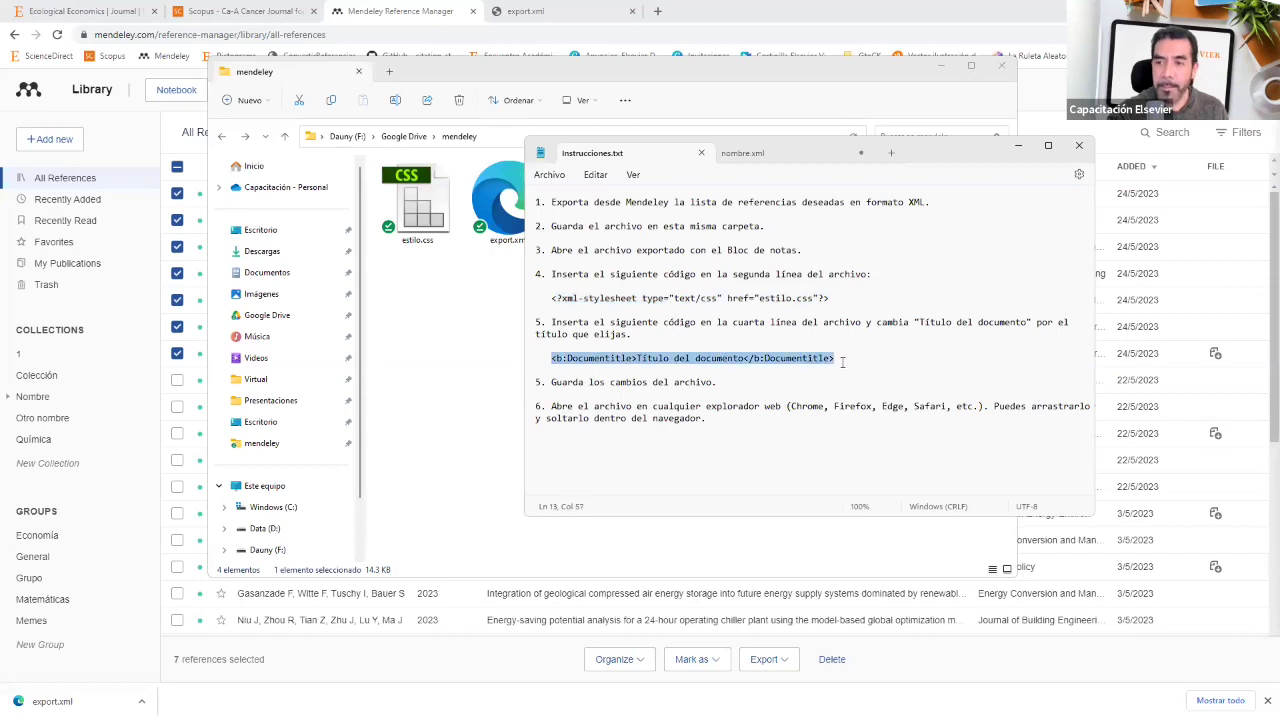
left_click(760, 153)
left_click(561, 202)
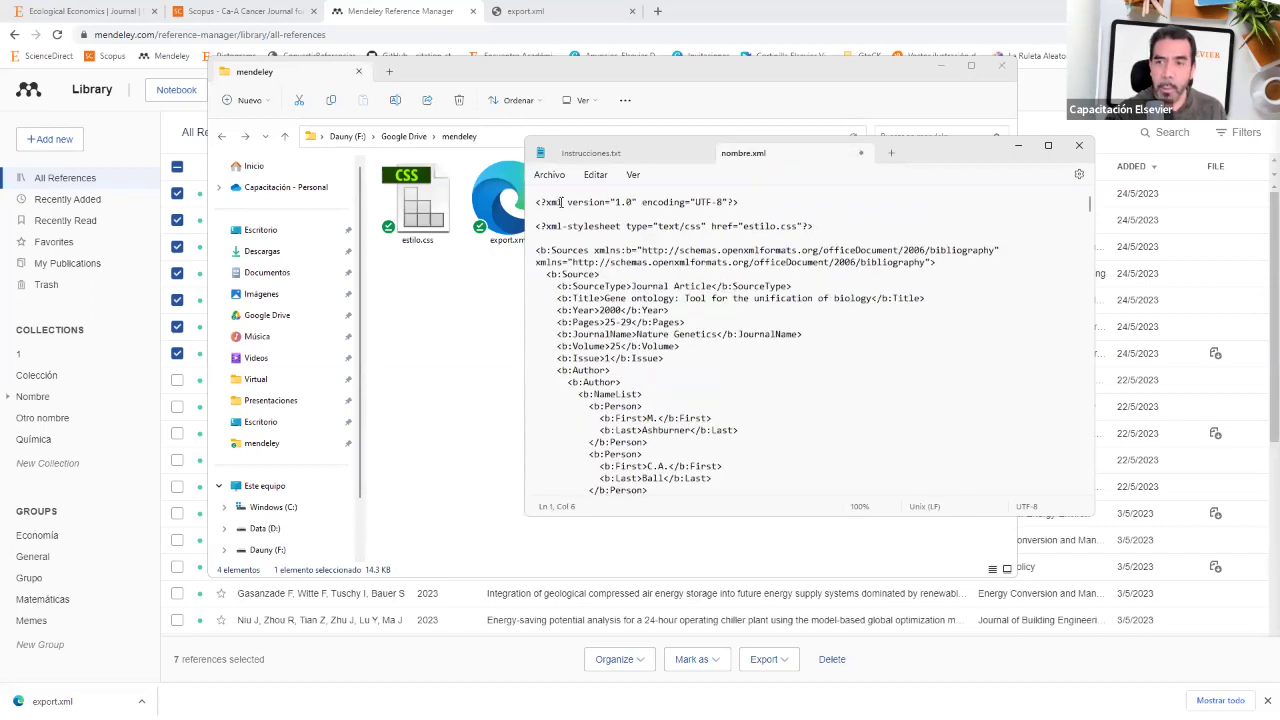
left_click(548, 250)
key("Down")
key("Down")
key("Down")
key("Down")
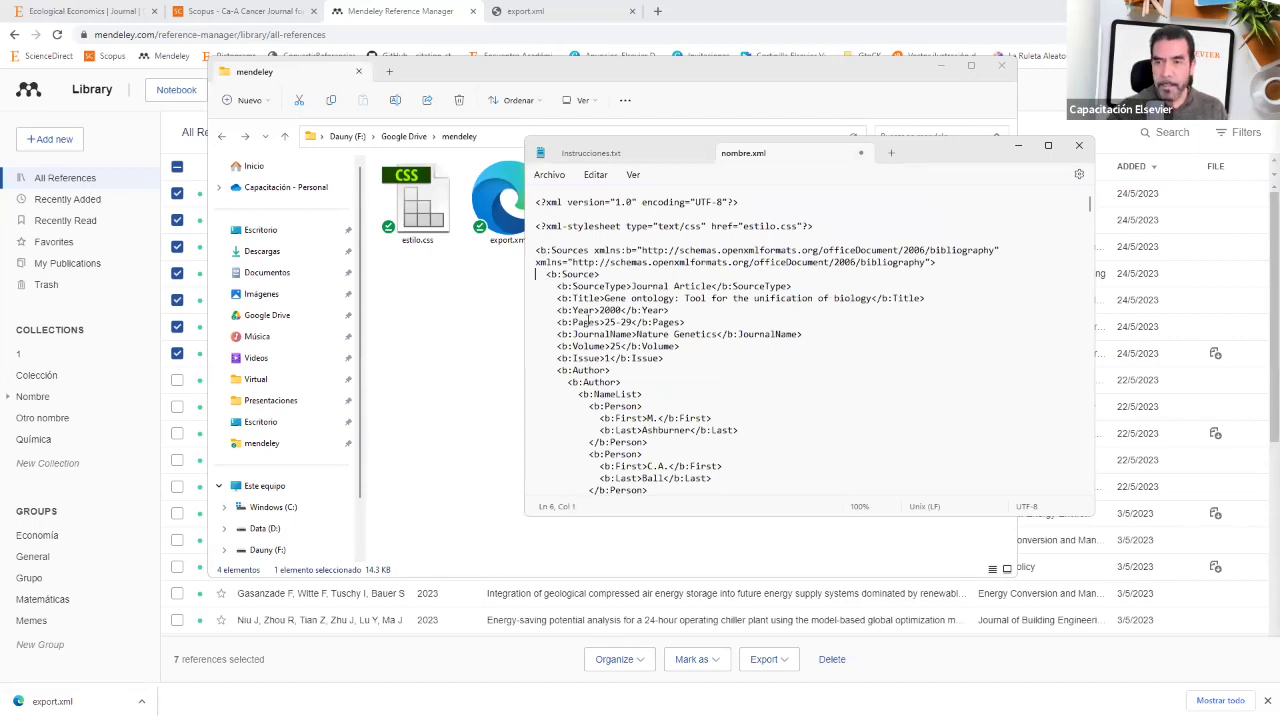
key("Return")
key("Return")
key("Return")
key("Return")
key("Up")
key("Up")
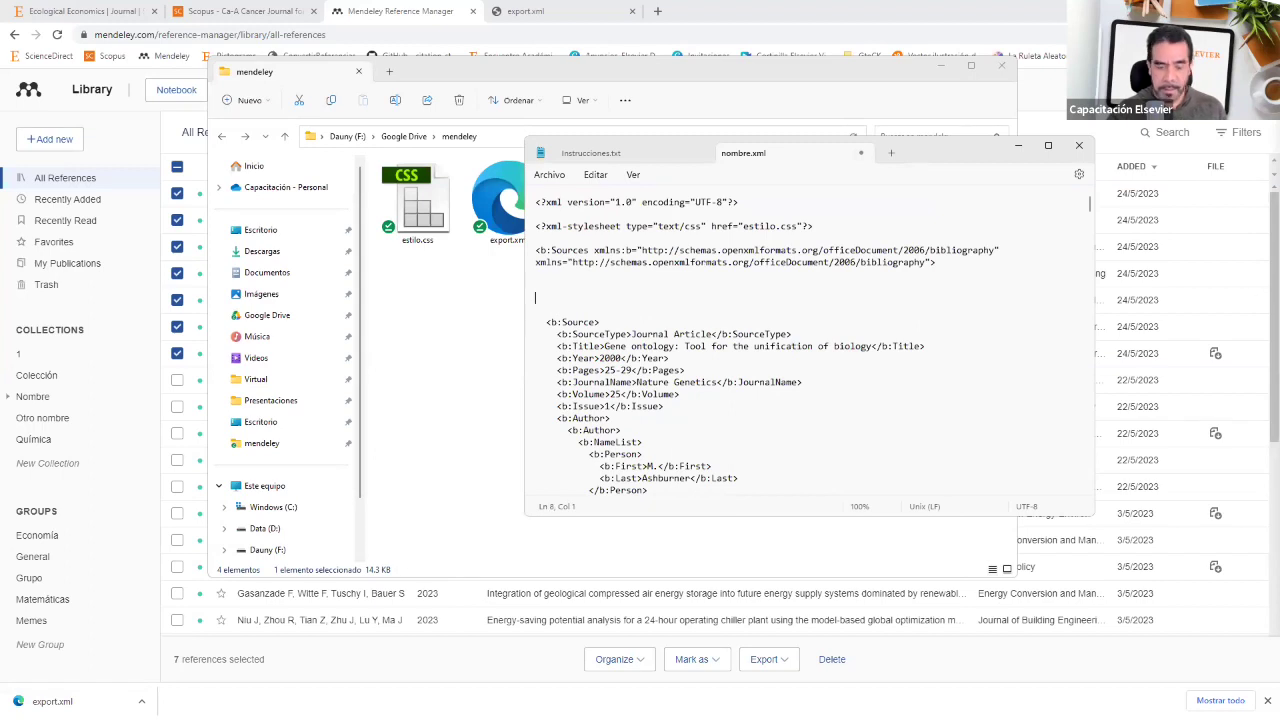
key("ctrl+v")
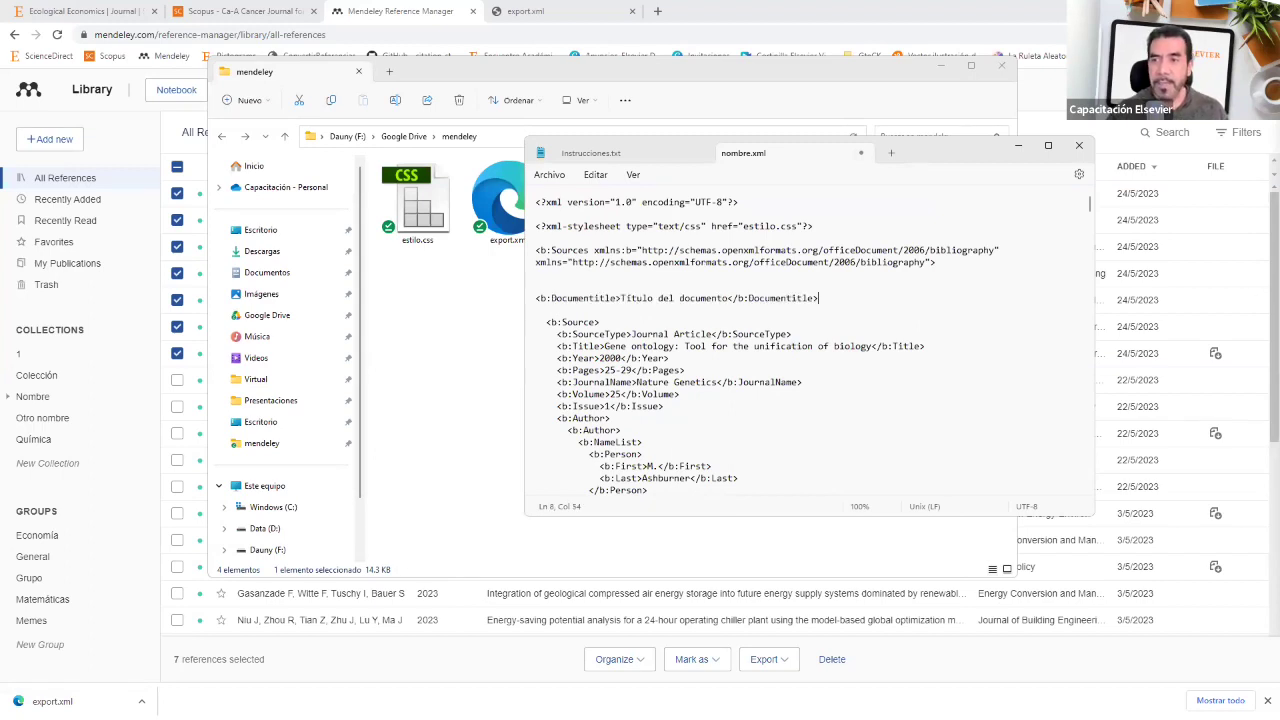
Step: Replace the placeholder title with 'El título que quieras'
key("ctrl+shift+Left")
key("ctrl+shift+Left")
key("ctrl+shift+Left")
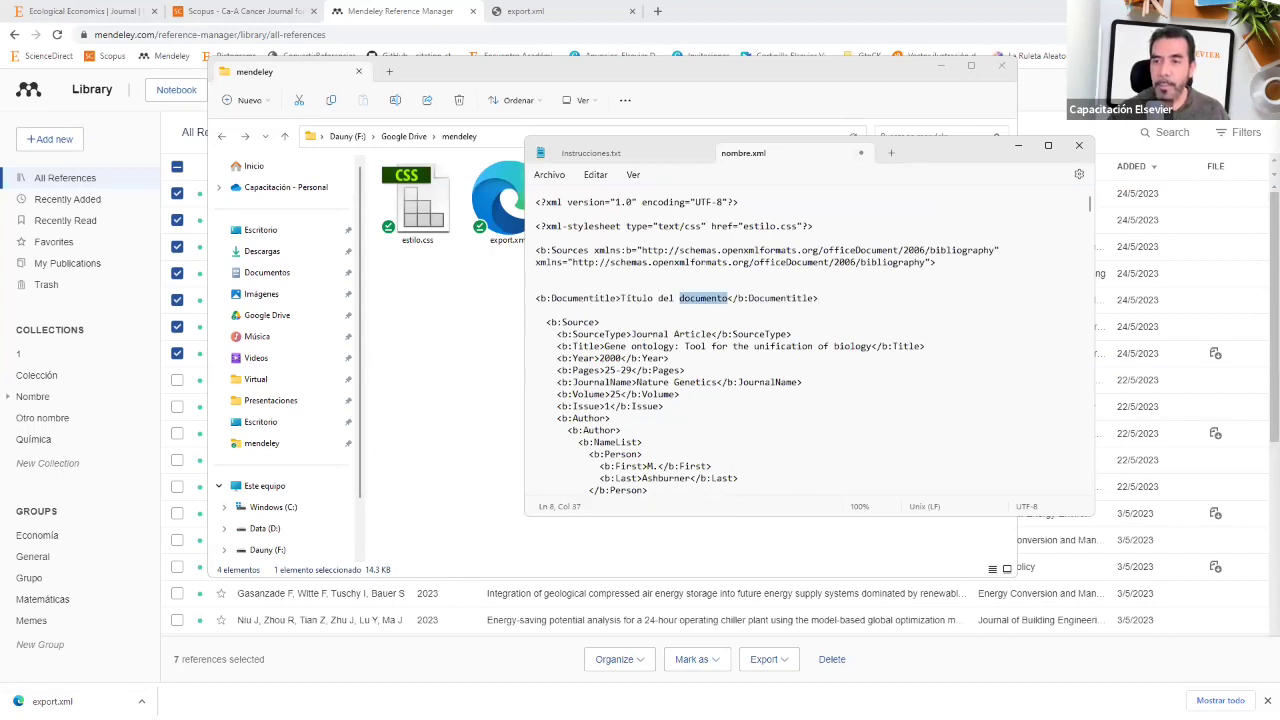
type("El título que quieras")
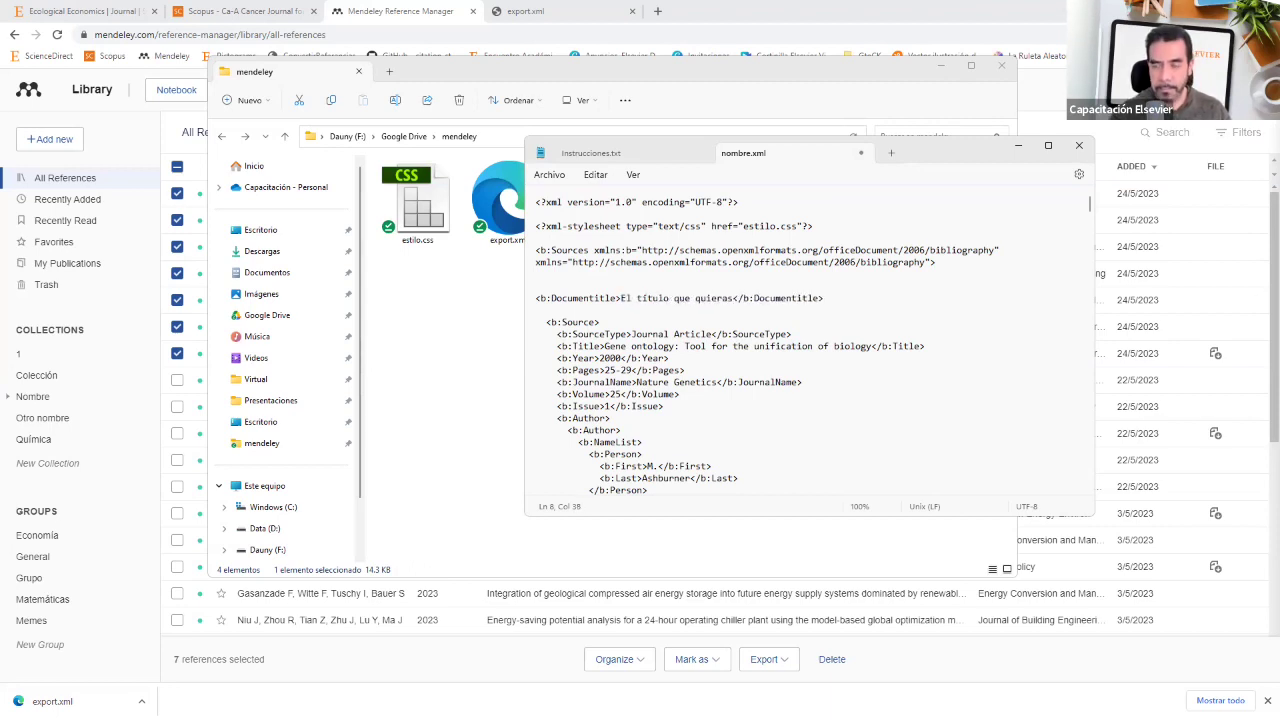
left_click(621, 157)
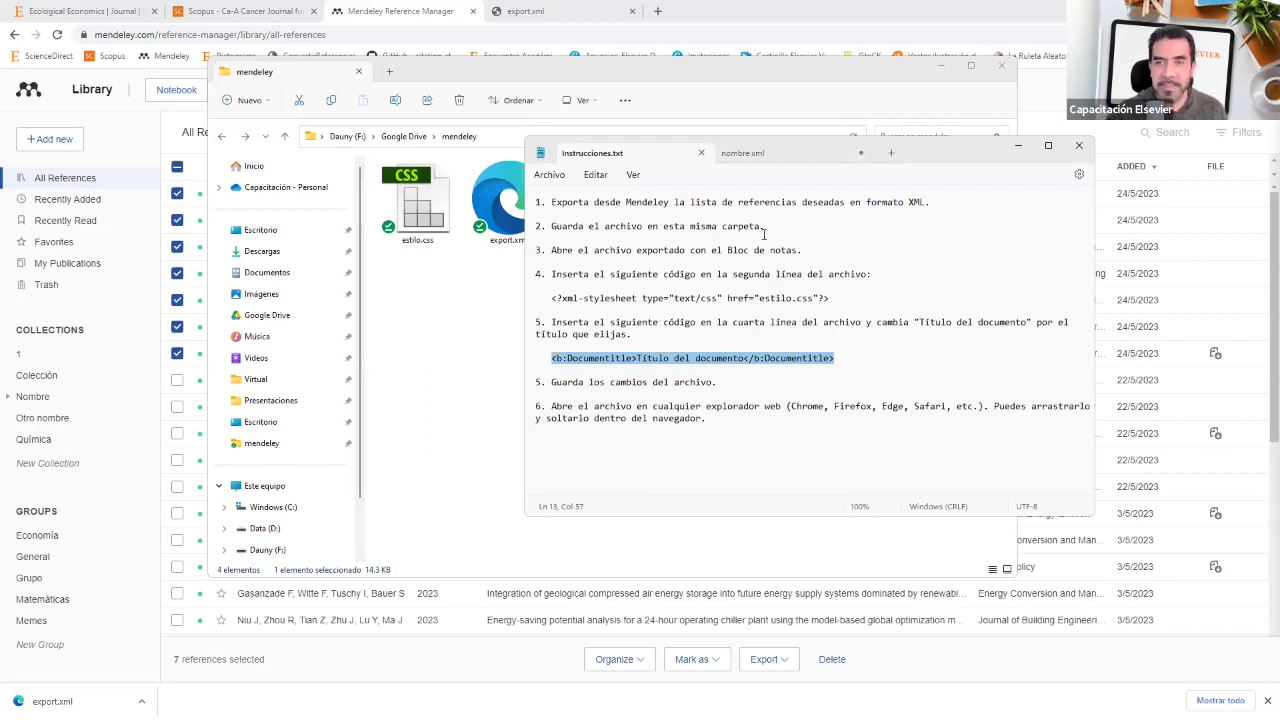
left_click(770, 153)
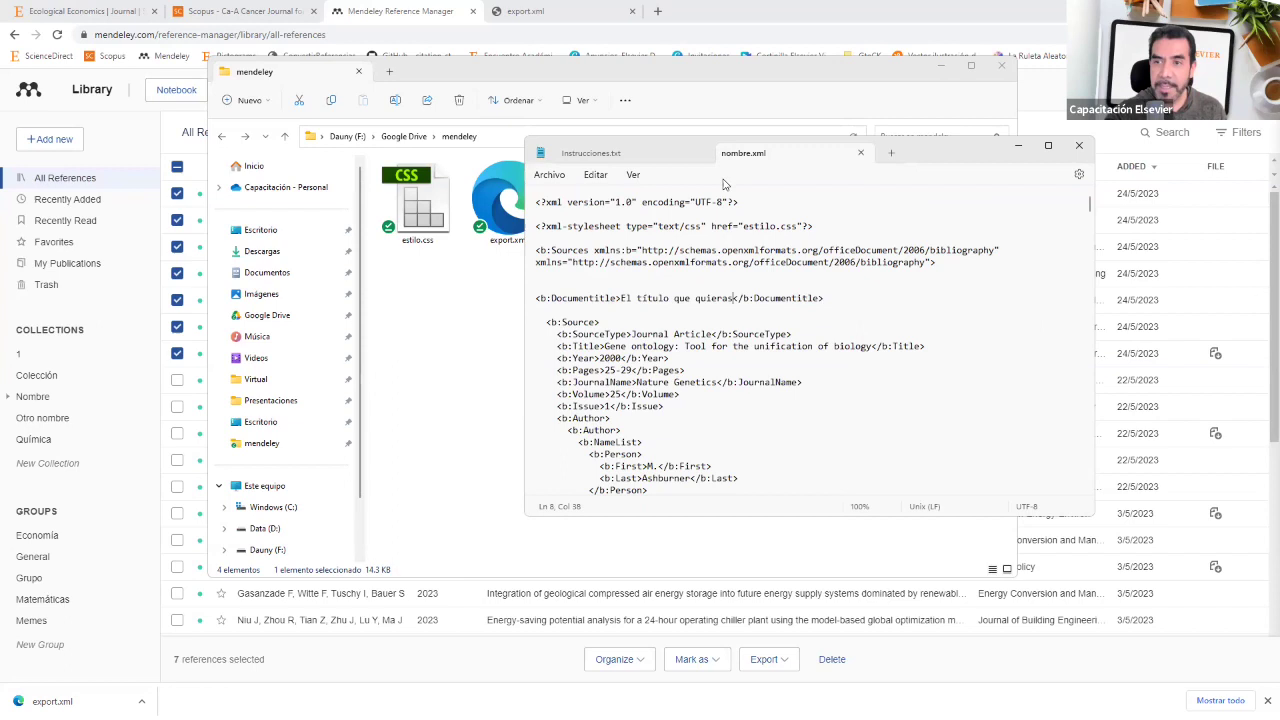
Step: Save nombre.xml via Archivo > Guardar and drag it into Chrome to view the styled bibliography
left_click(548, 180)
left_click(549, 263)
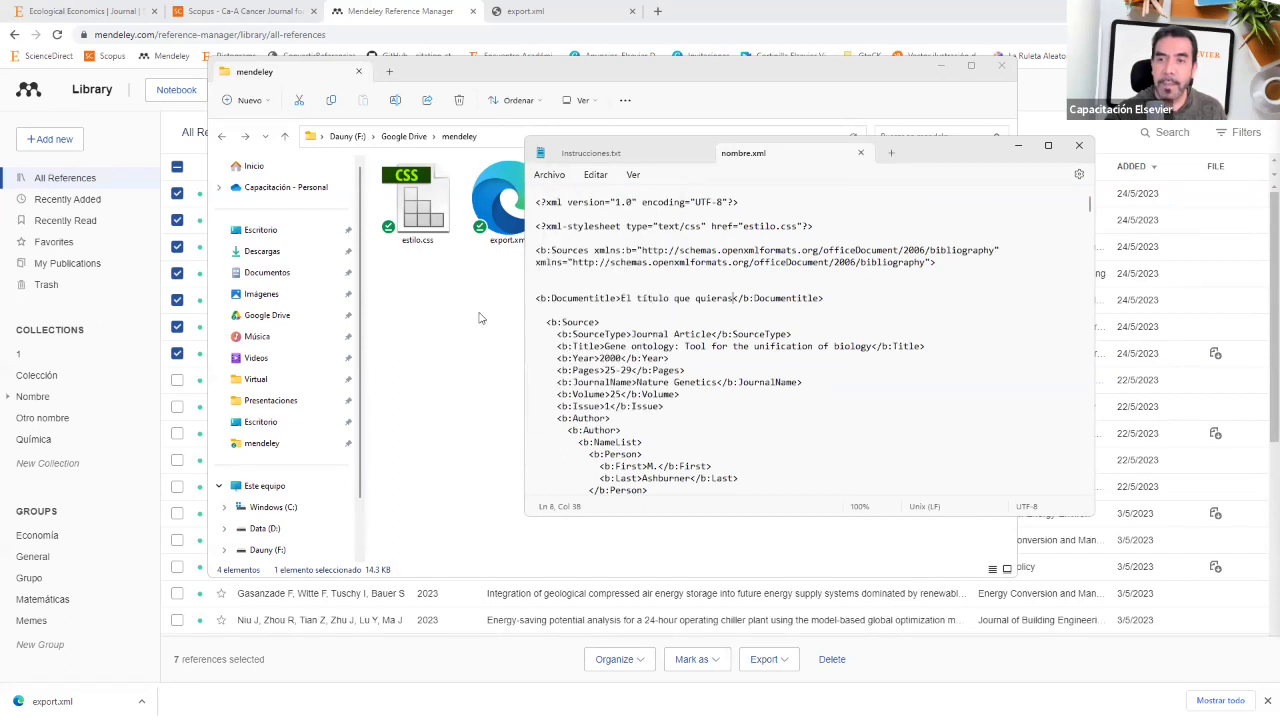
left_click(481, 316)
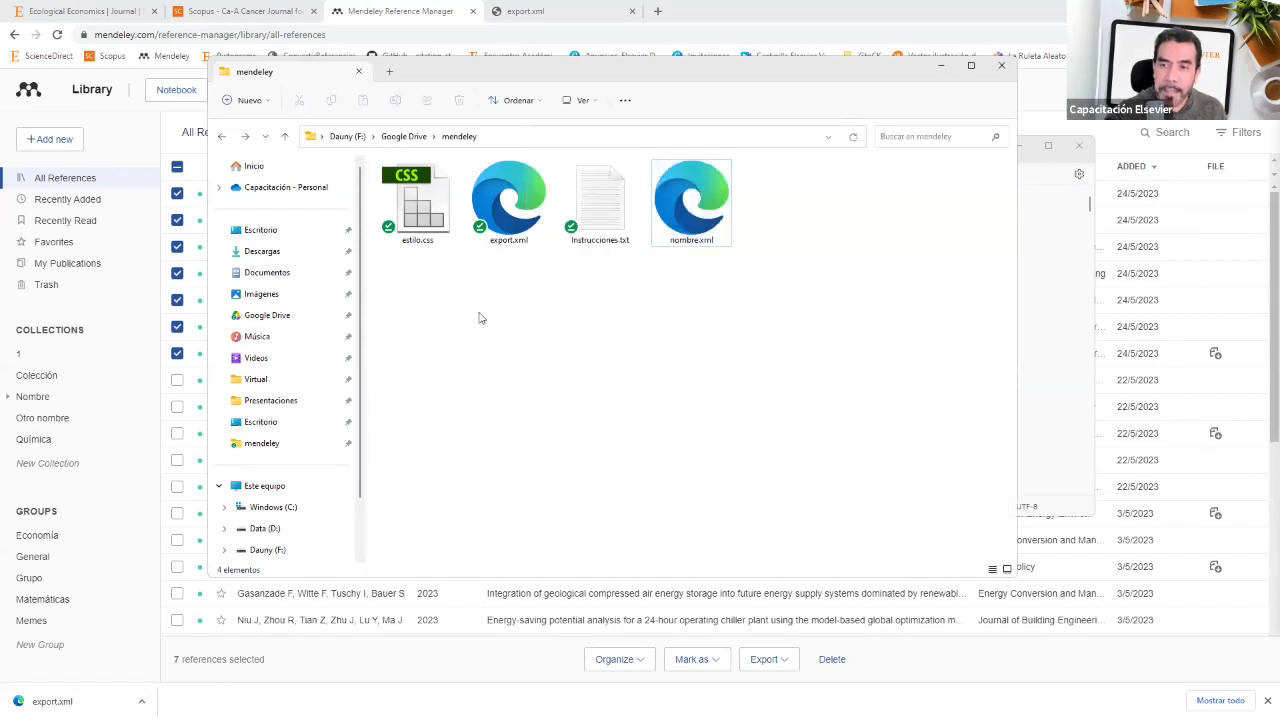
left_click(718, 212)
mouse_move(716, 205)
left_mouse_down()
mouse_move(737, 166)
mouse_move(716, 16)
left_mouse_up()
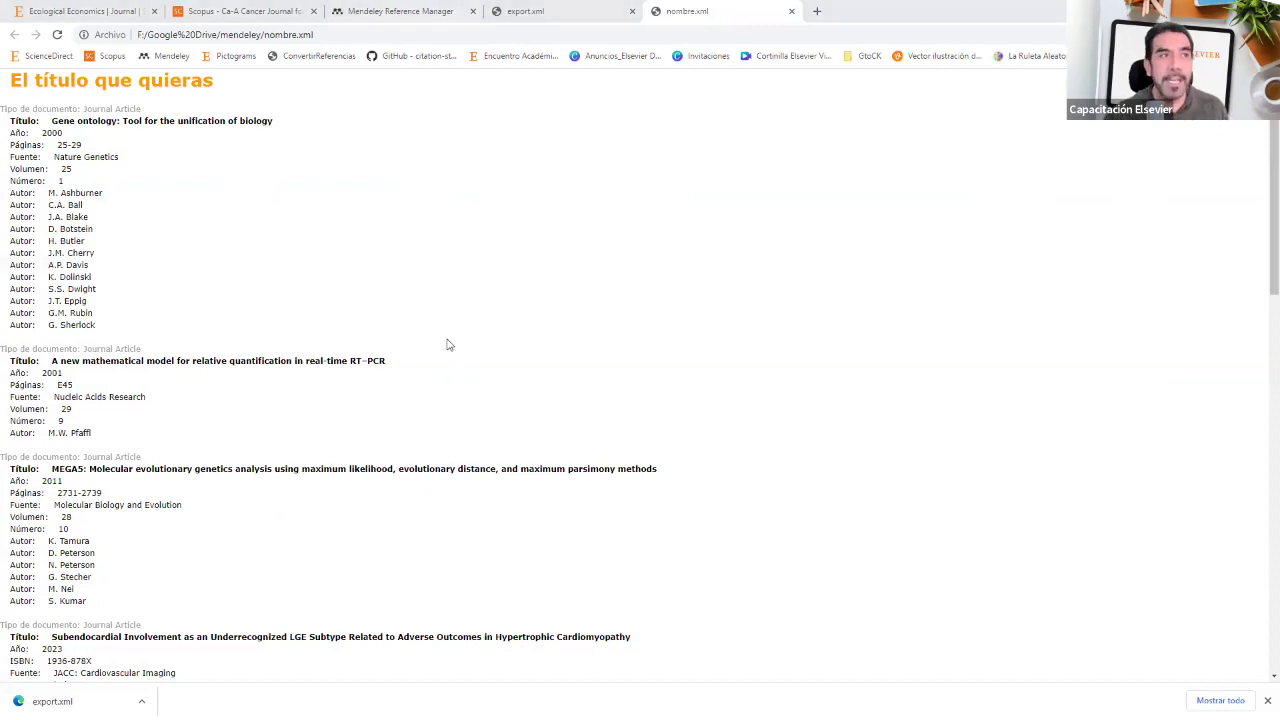
key("alt+Tab")
left_click(595, 340)
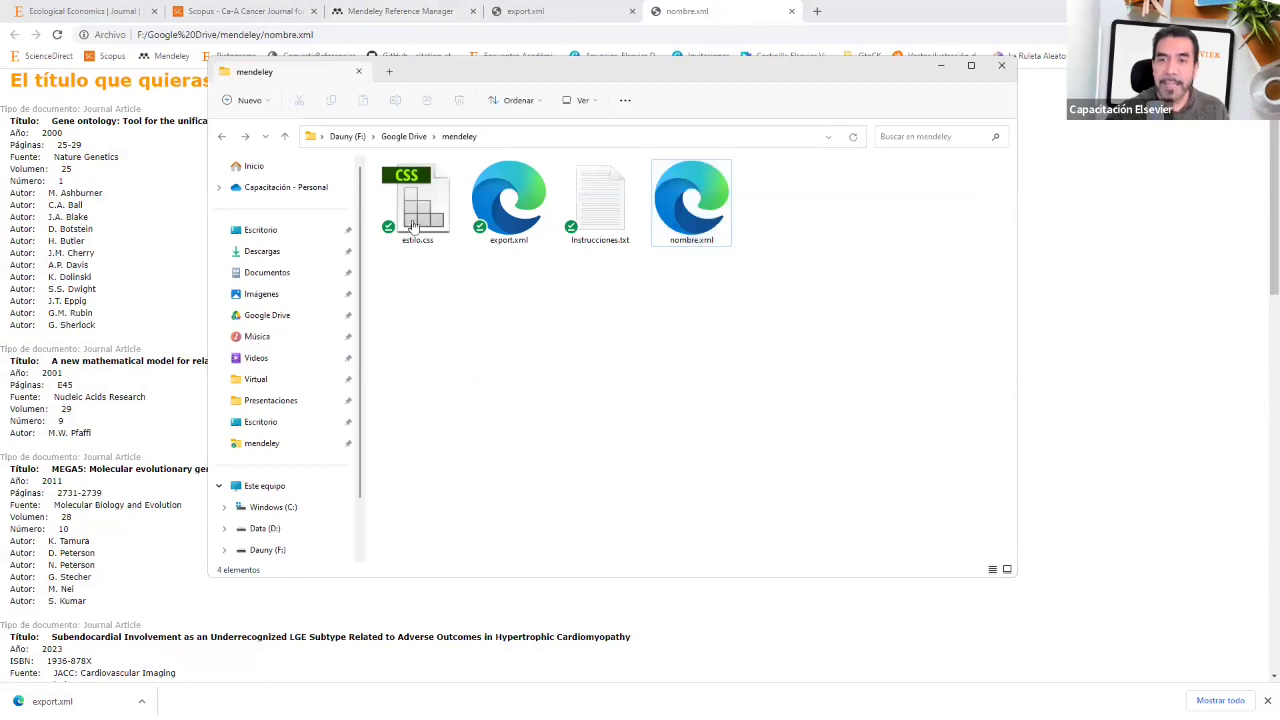
left_click(408, 228)
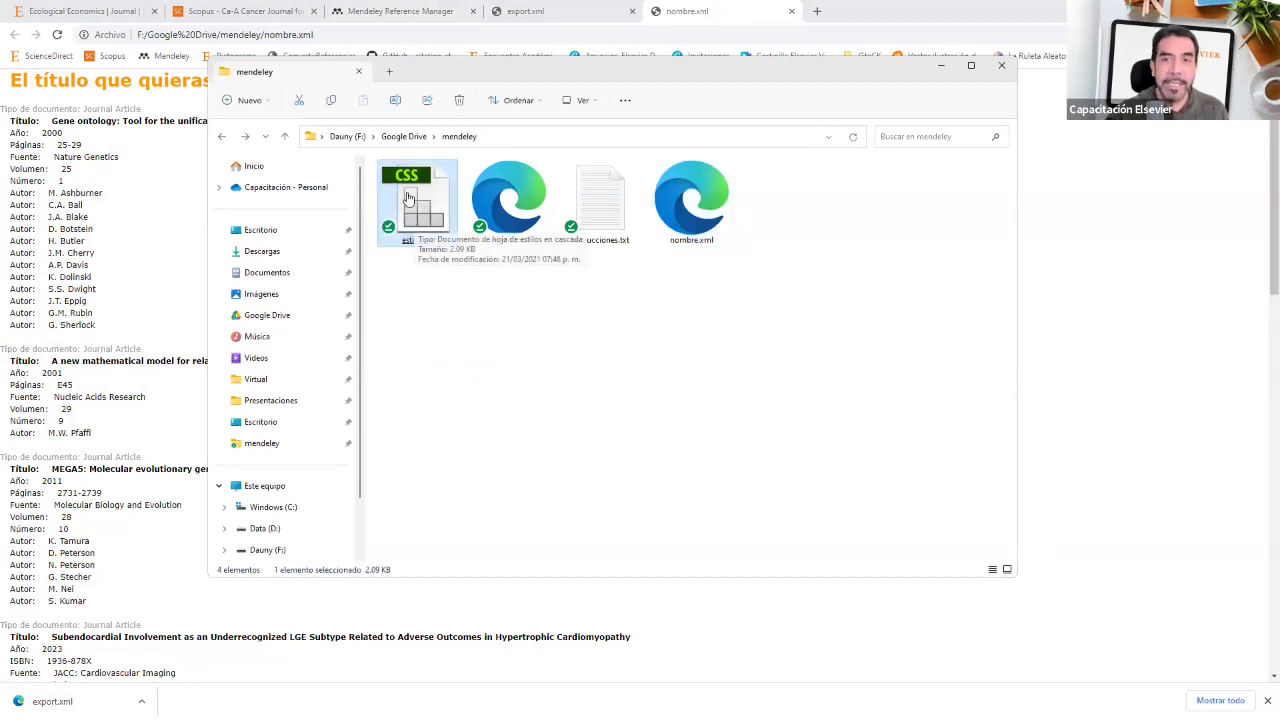
left_click(703, 232)
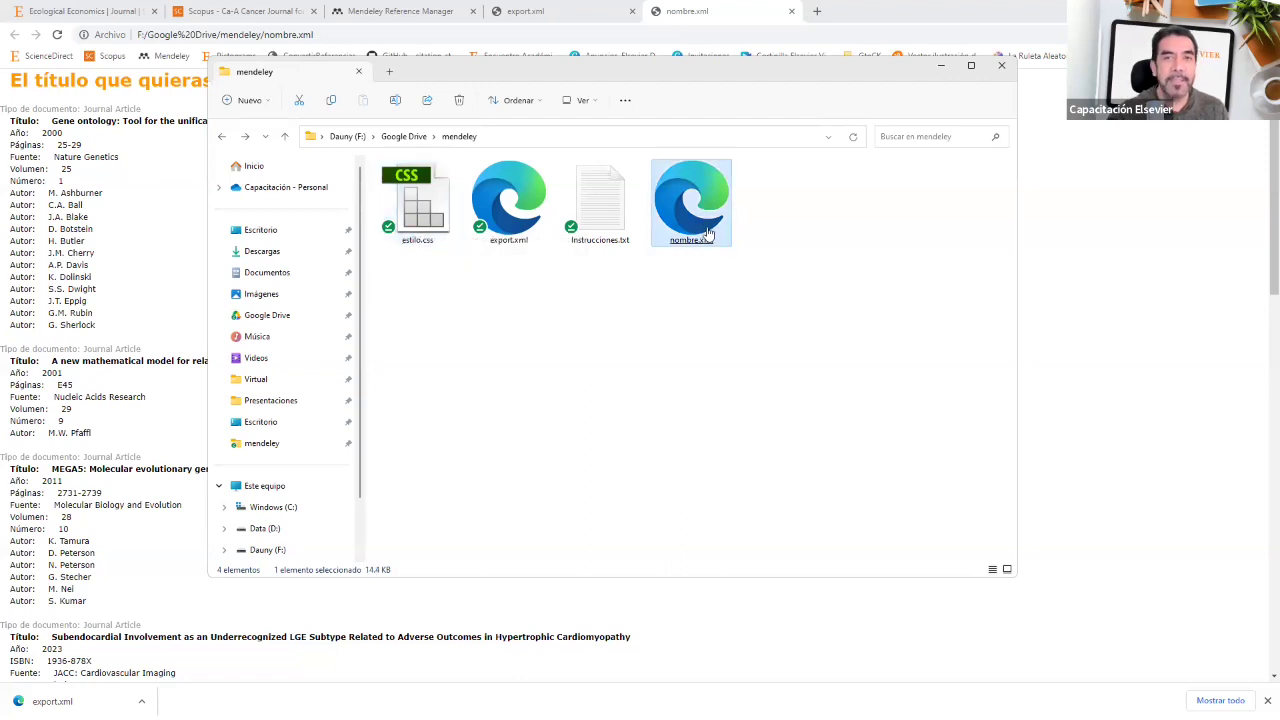
left_click(416, 230)
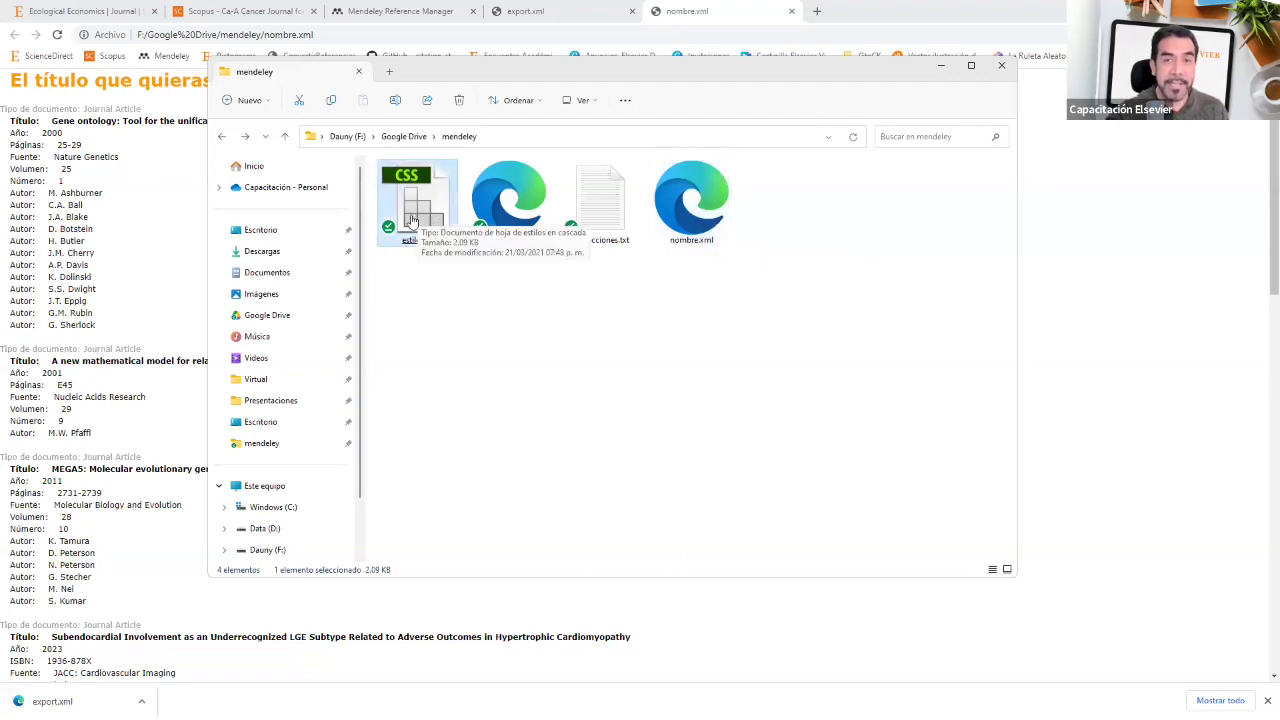
left_click(697, 228)
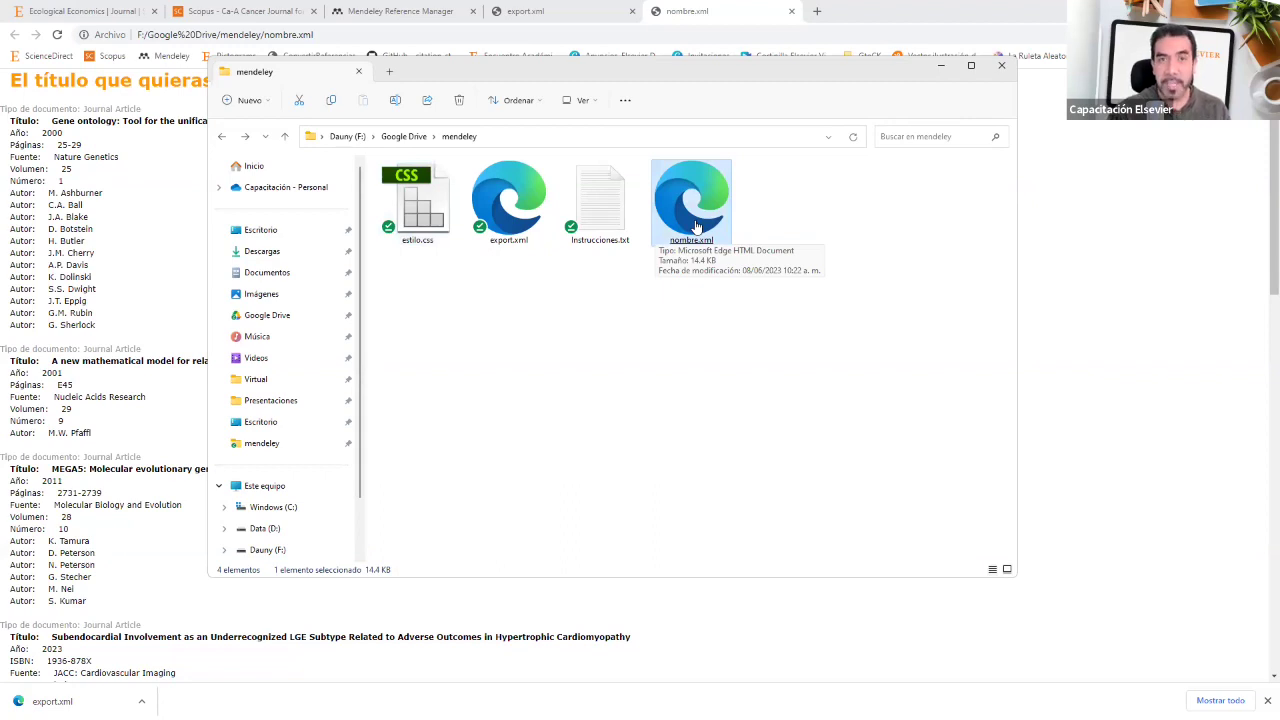
left_click(405, 215)
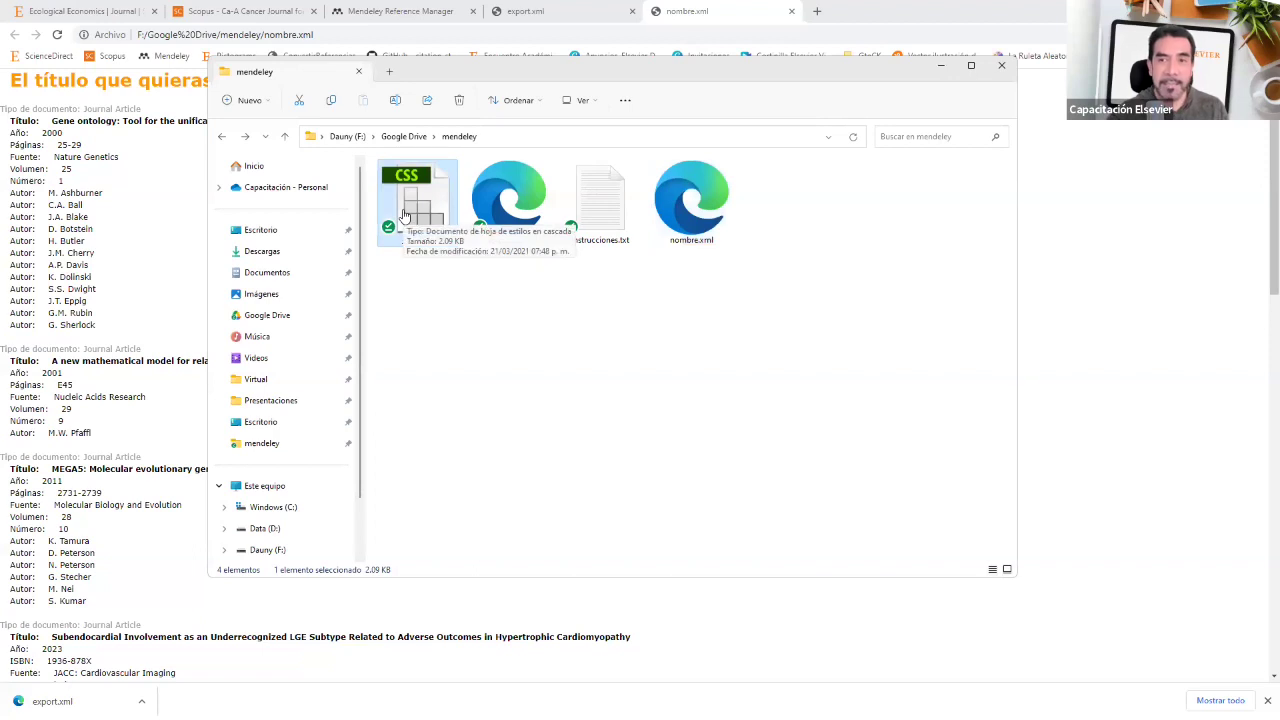
left_click(688, 222)
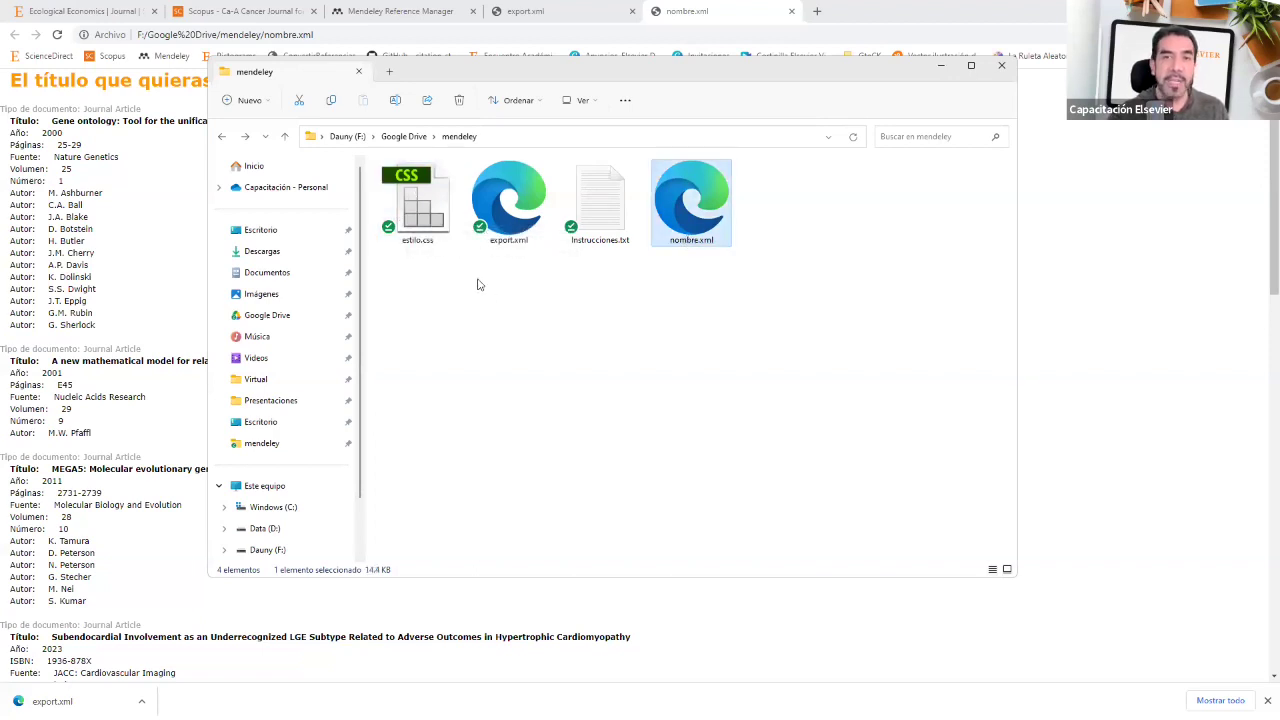
key("Home")
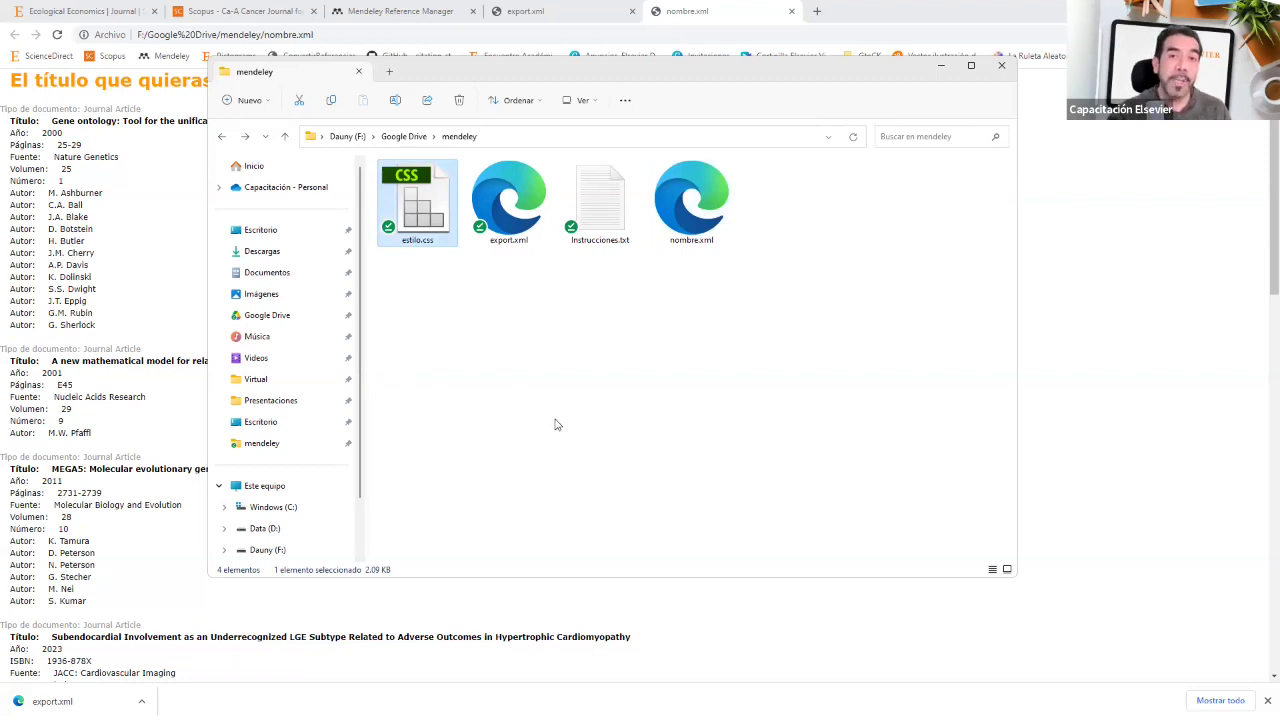
left_click(688, 11)
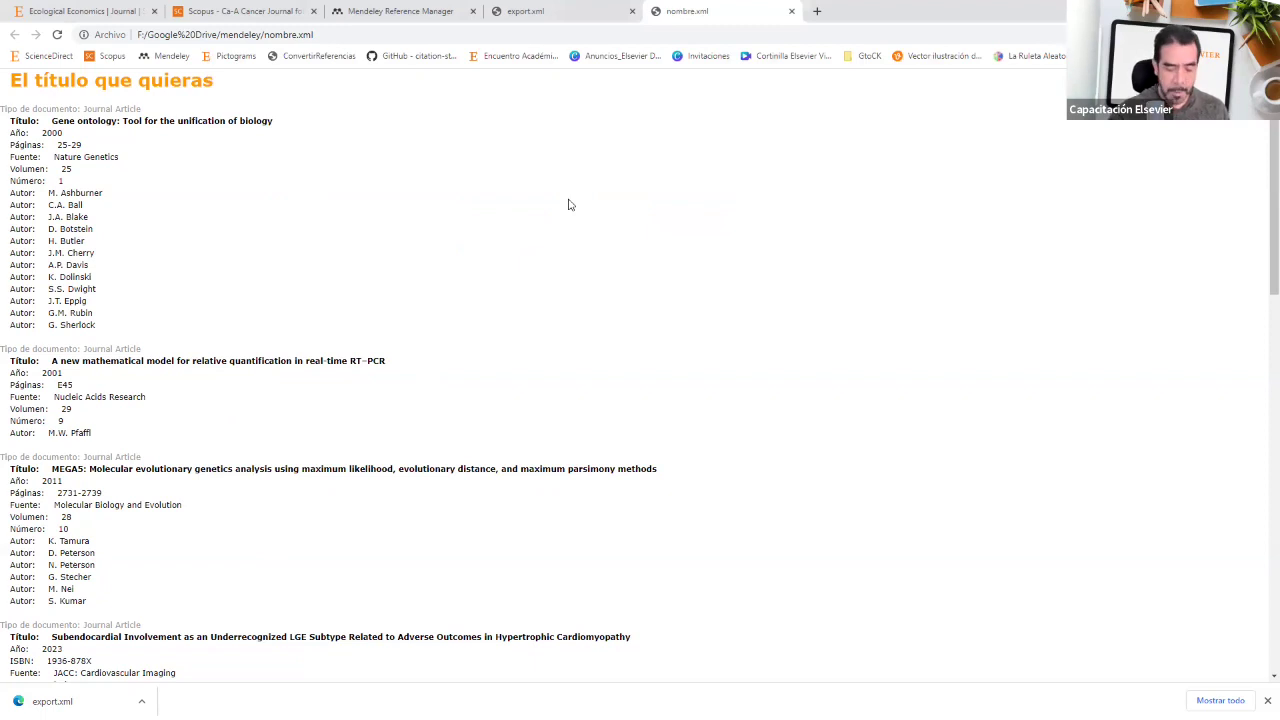
Step: Look through the print preview of the styled reference list, then cancel printing
key("ctrl+p")
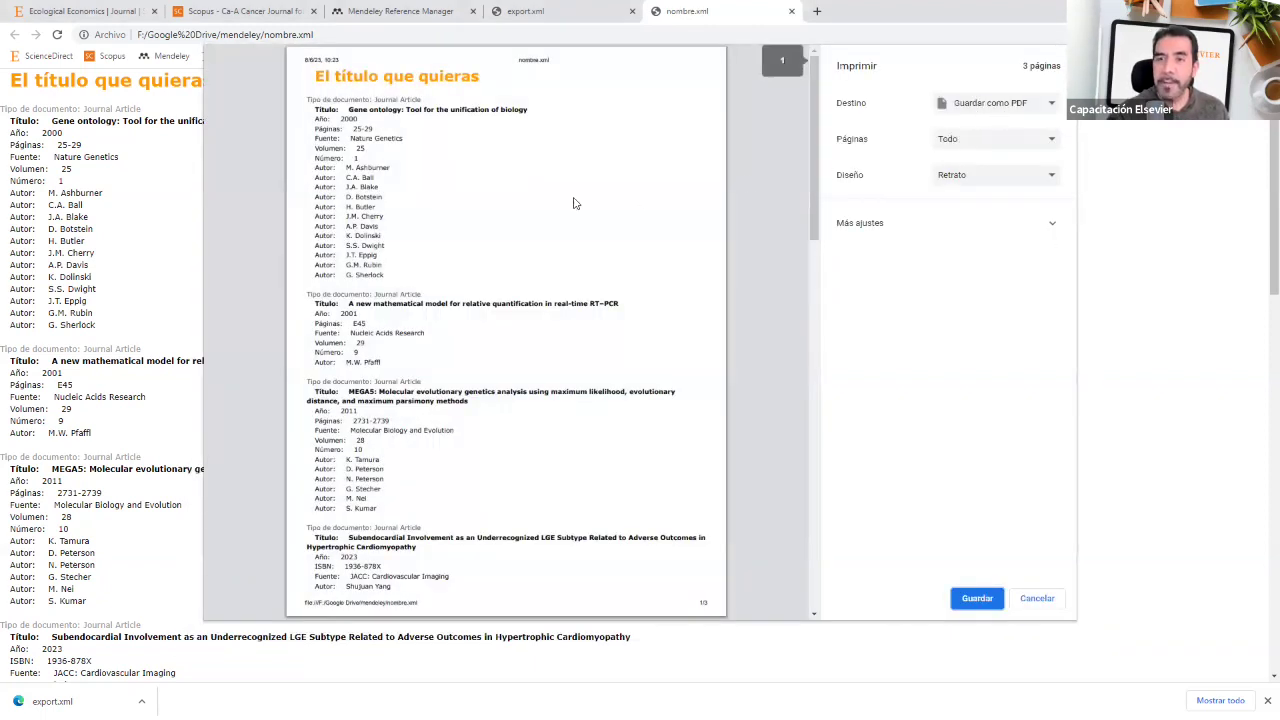
scroll(416, 360, "down", 5)
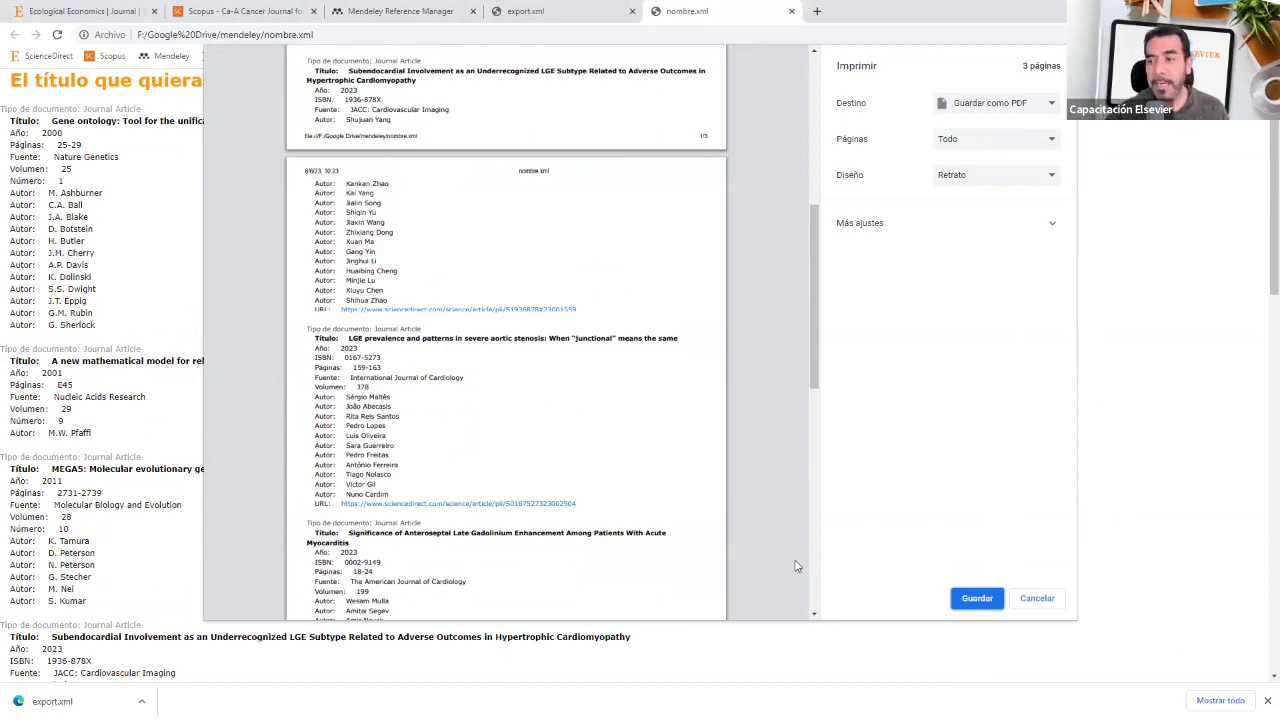
left_click(1040, 603)
Step: Scroll the list, briefly highlight the Subendocardial reference record, then return to the Herramientas presentation slide
scroll(163, 510, "down", 3)
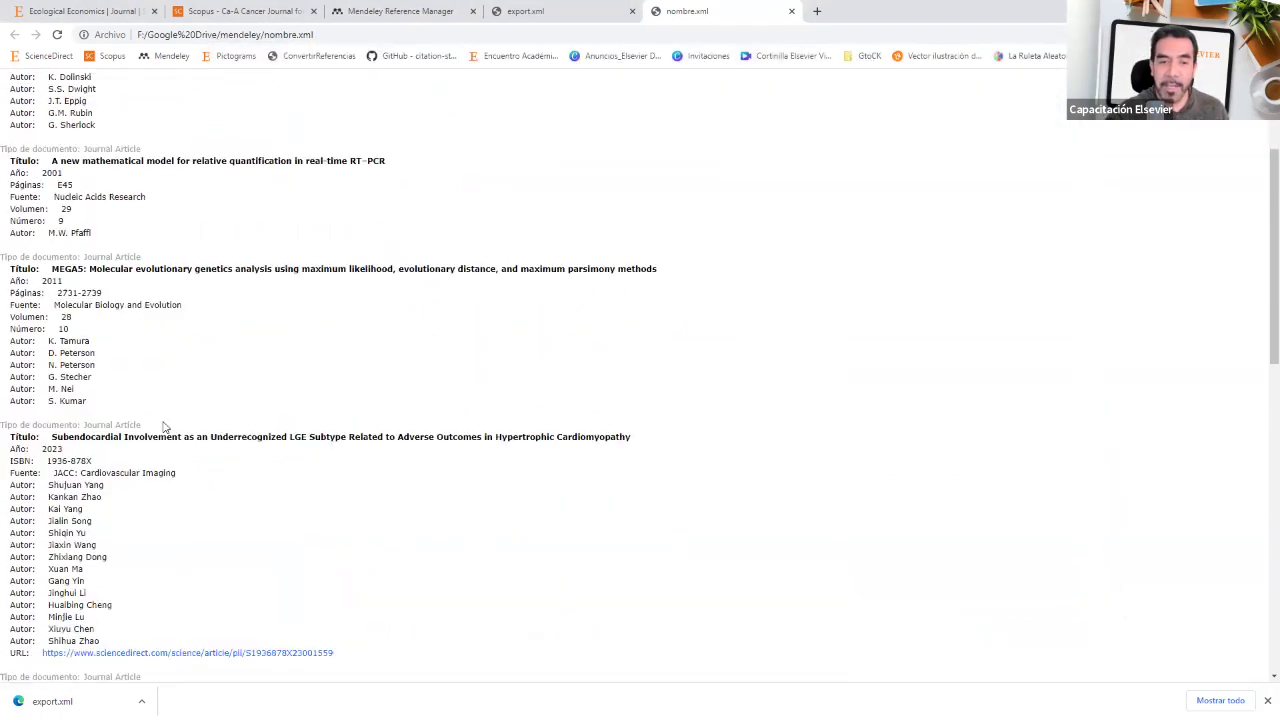
triple_click(168, 518)
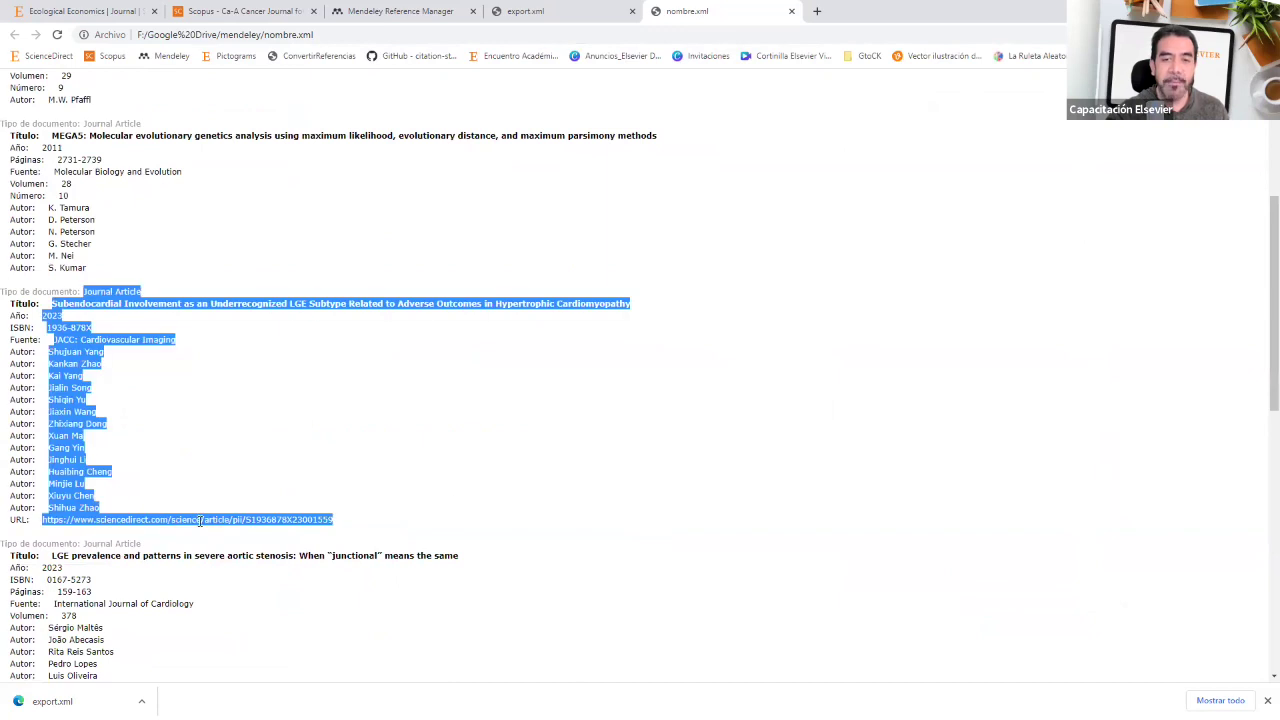
left_click(200, 521)
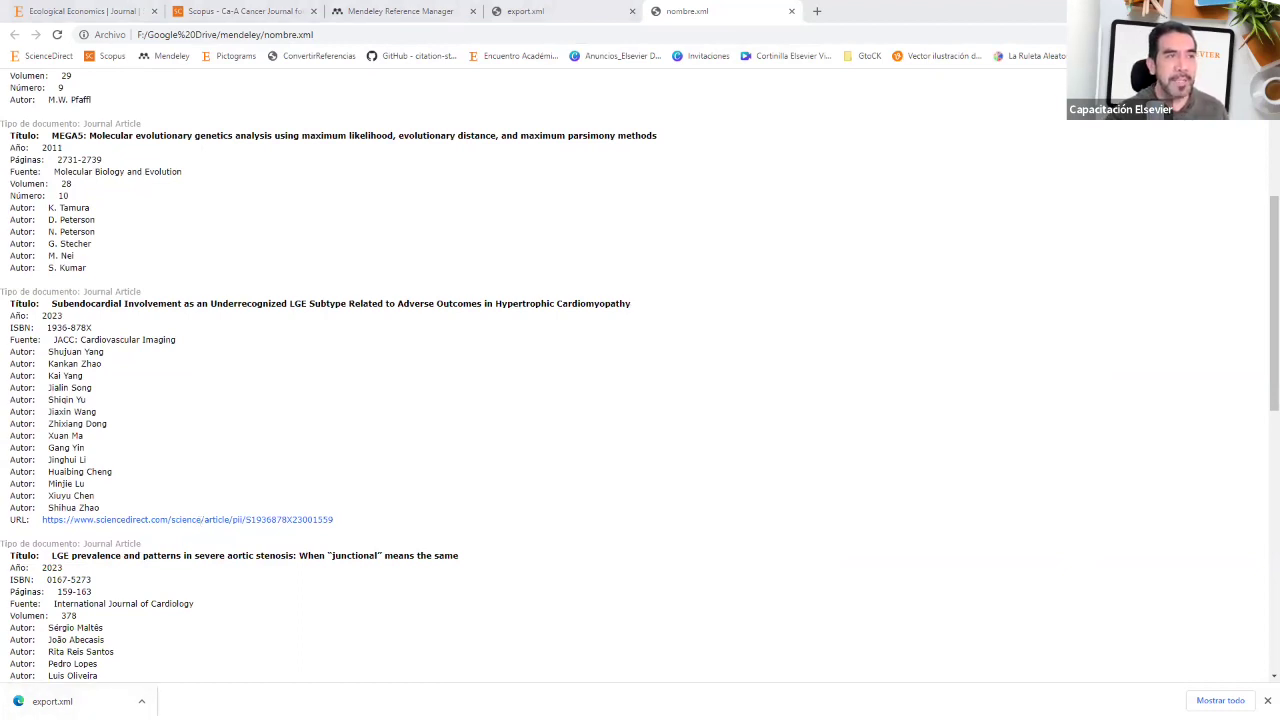
key("alt+Tab")
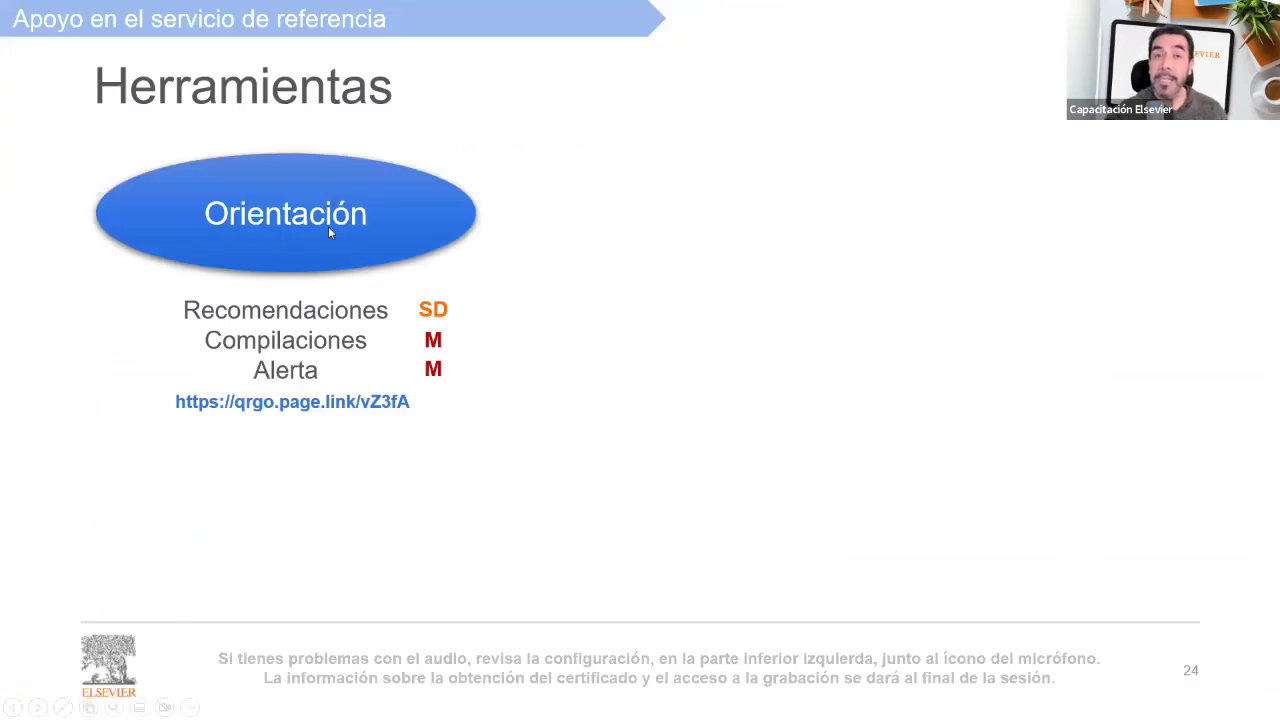
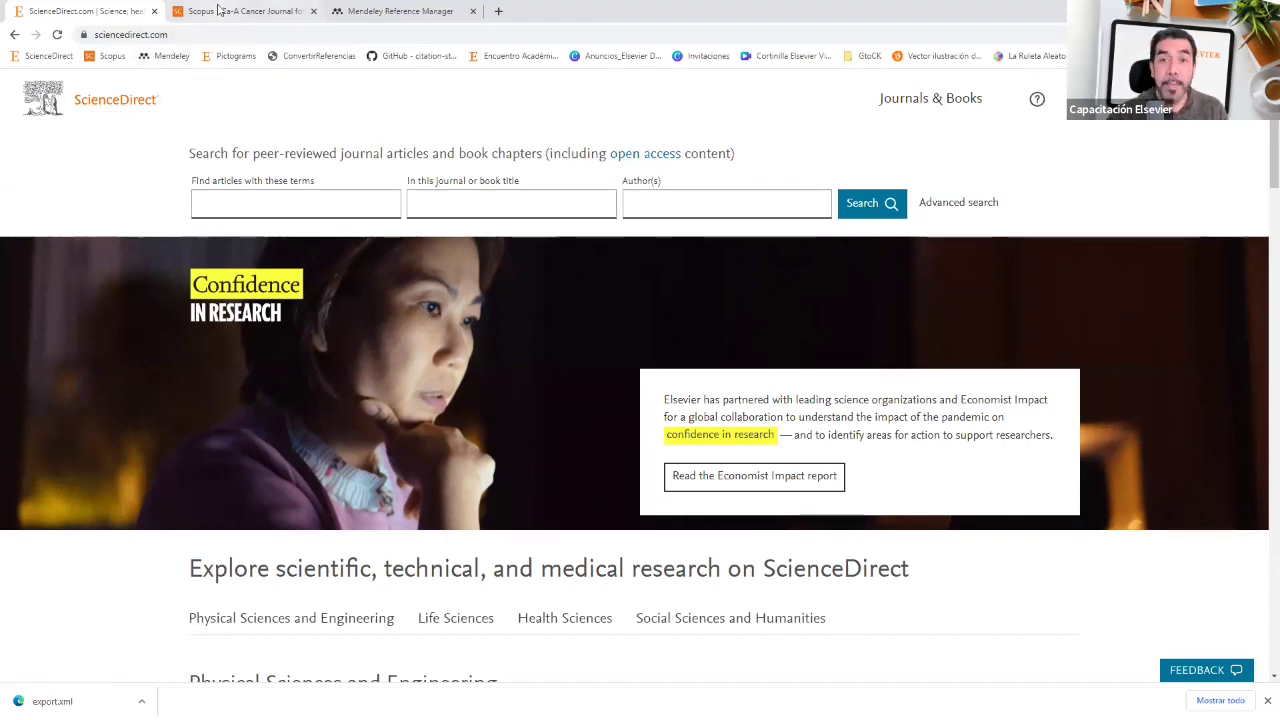
Step: Move between the Scopus, ScienceDirect and Mendeley tabs, finish on the Mendeley library, and select its URL path
left_click(218, 10)
left_click(120, 102)
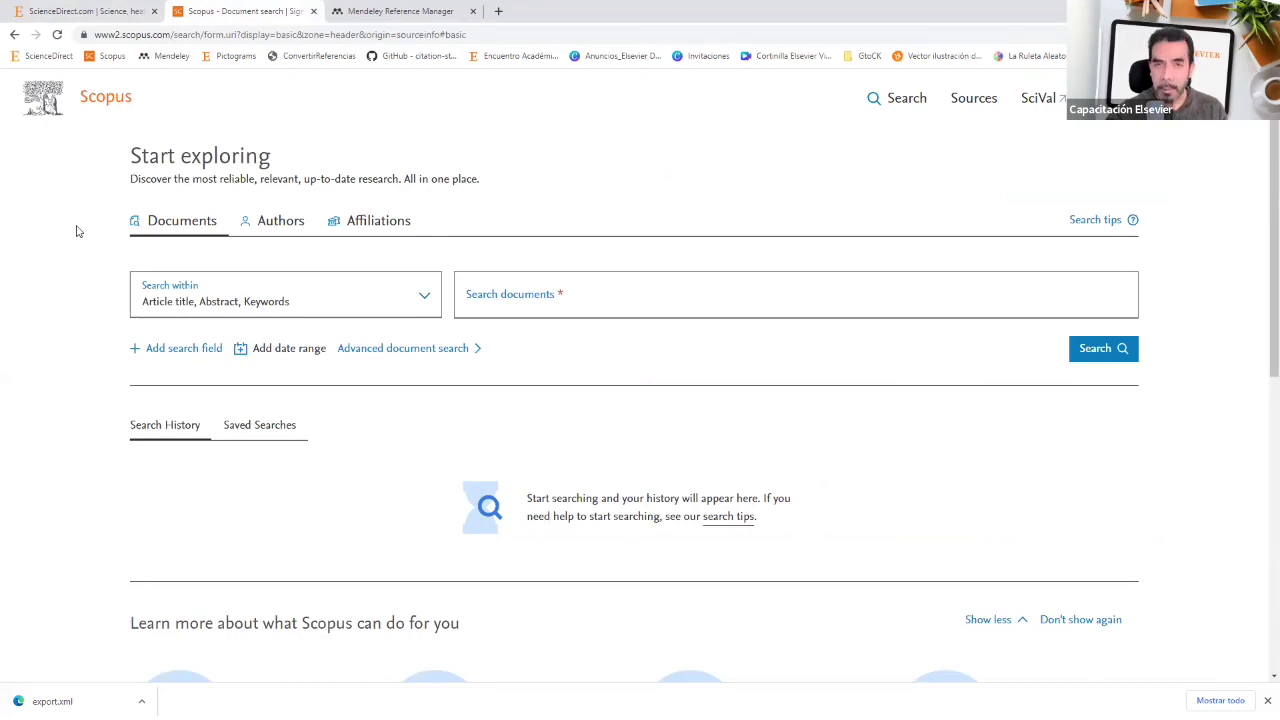
left_click(385, 18)
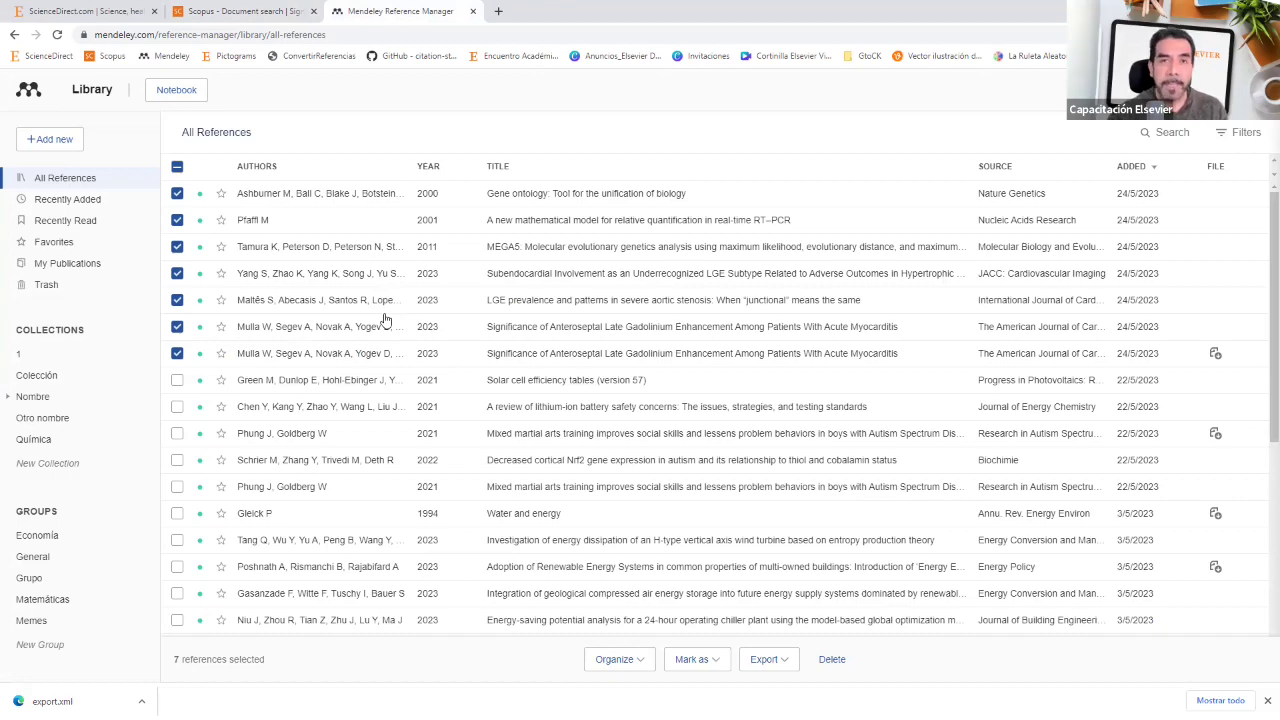
left_click(116, 10)
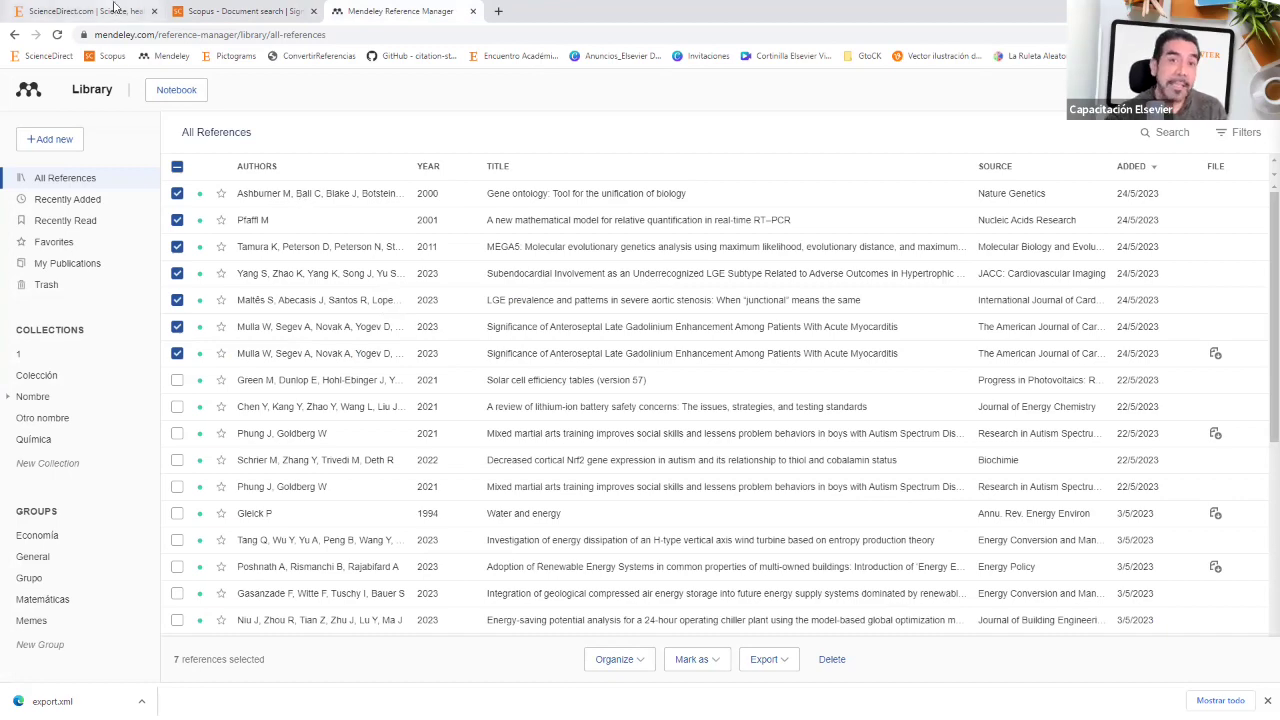
left_click(210, 11)
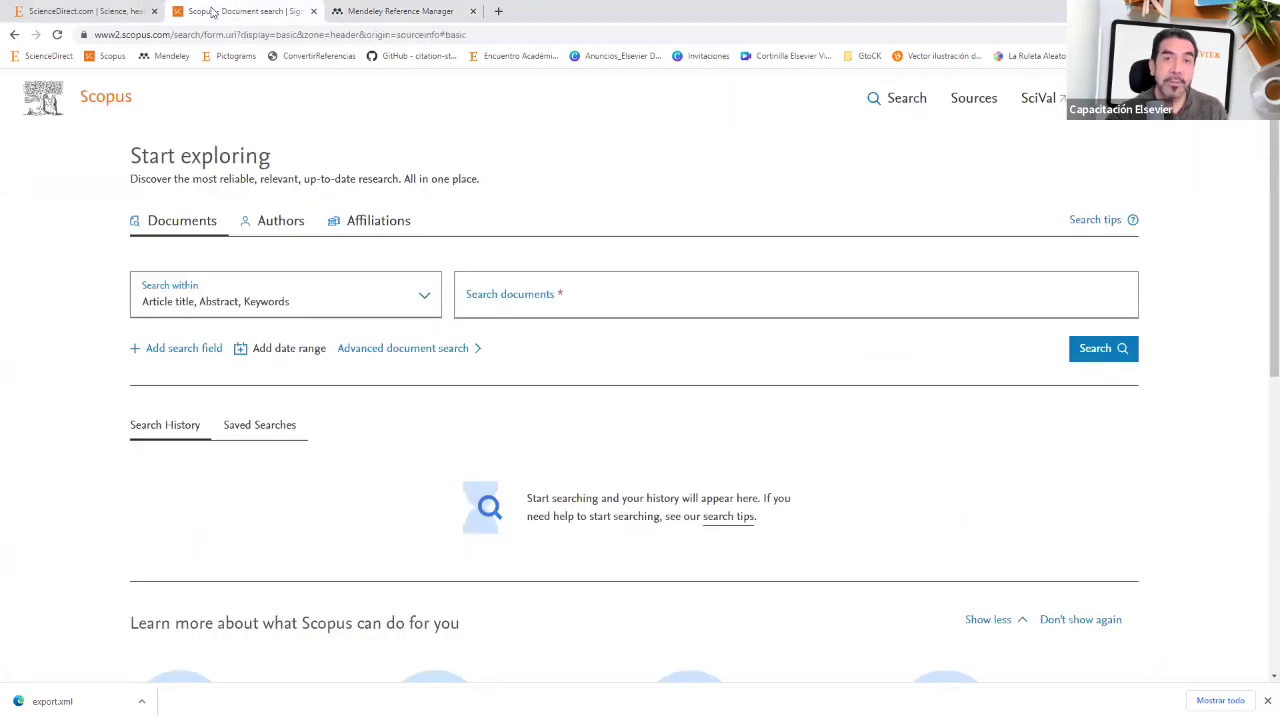
left_click(364, 13)
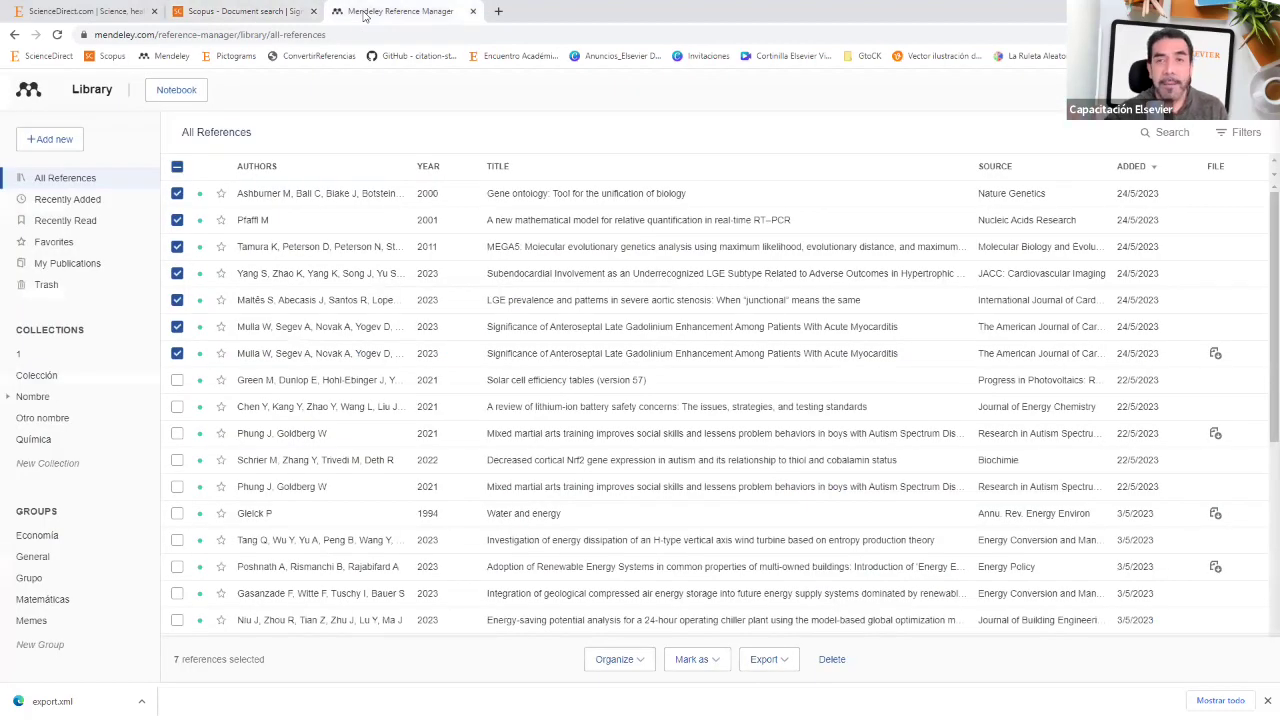
left_click(246, 14)
left_click(376, 13)
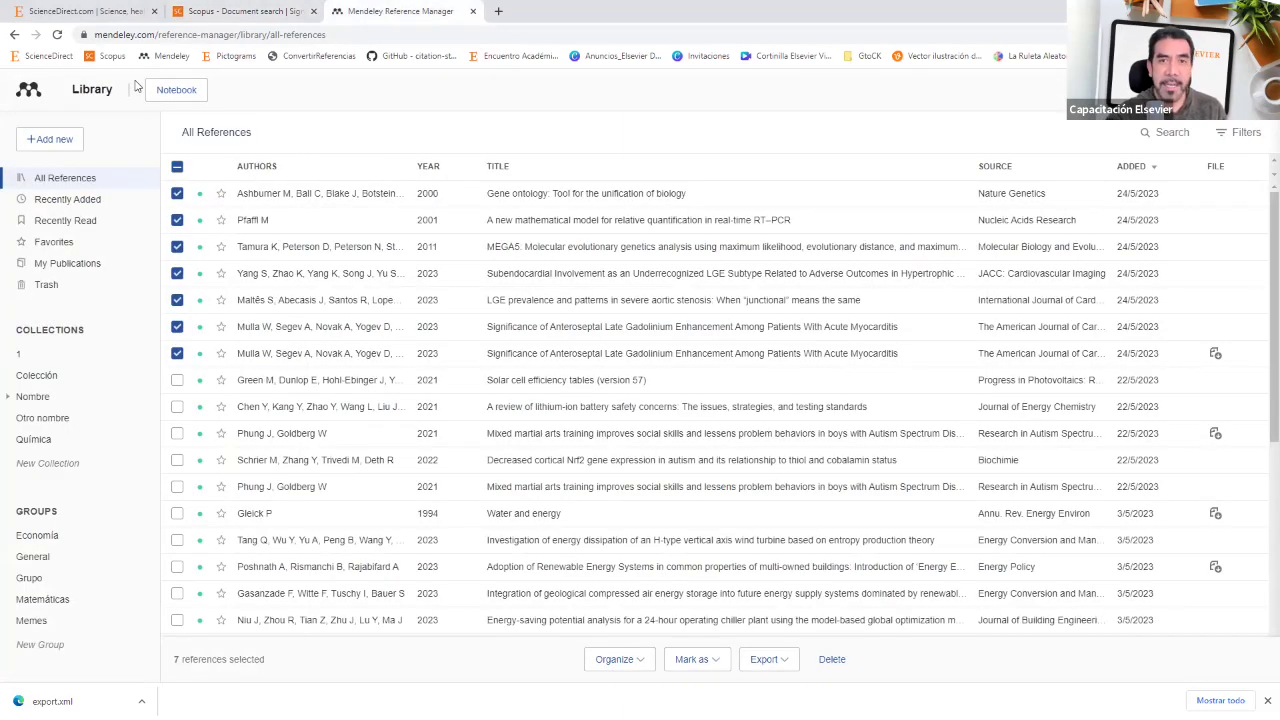
left_click_drag(158, 34, 558, 55)
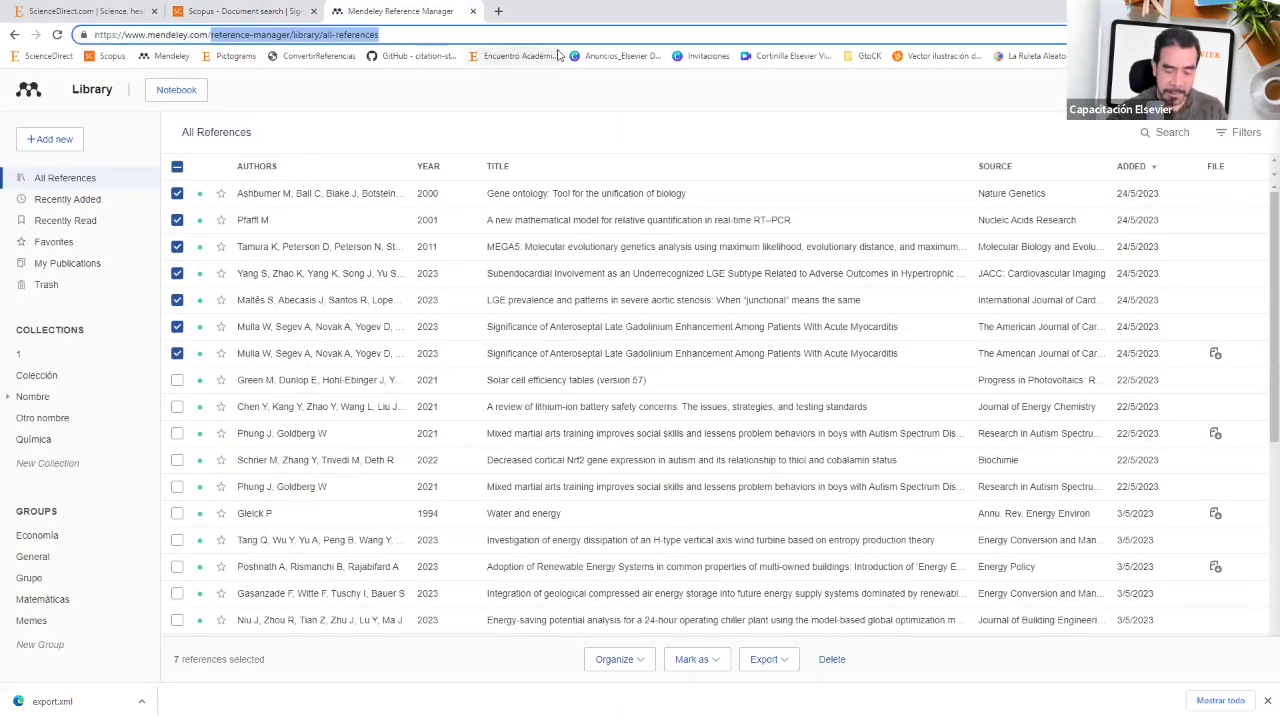
Step: Load the mendeley.com home page and enter 'energy' in its article search box
key("Return")
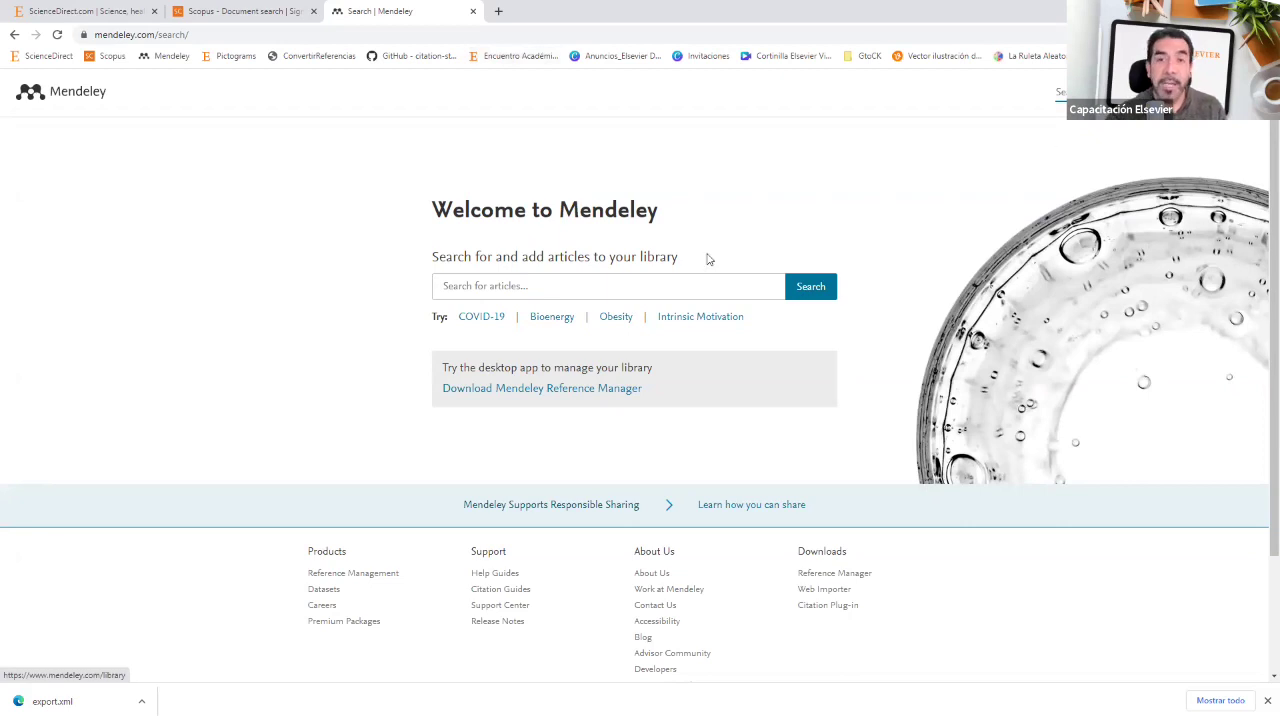
left_click(663, 286)
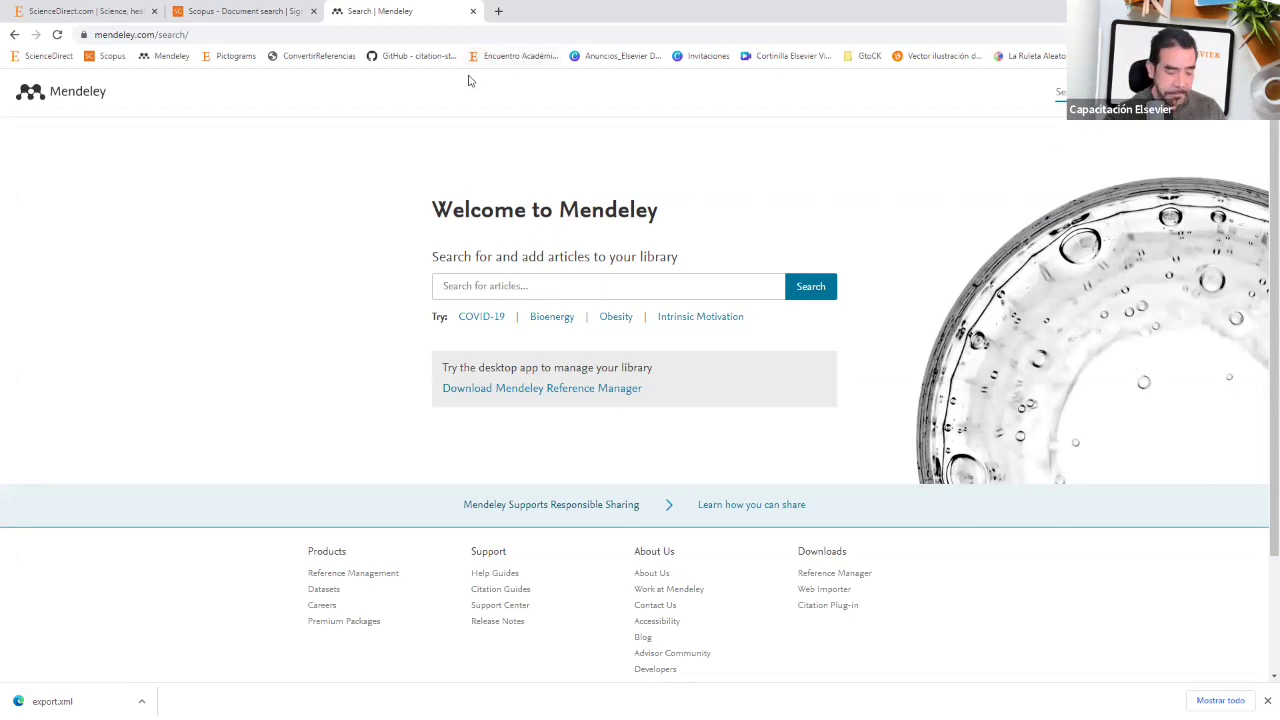
type("energy")
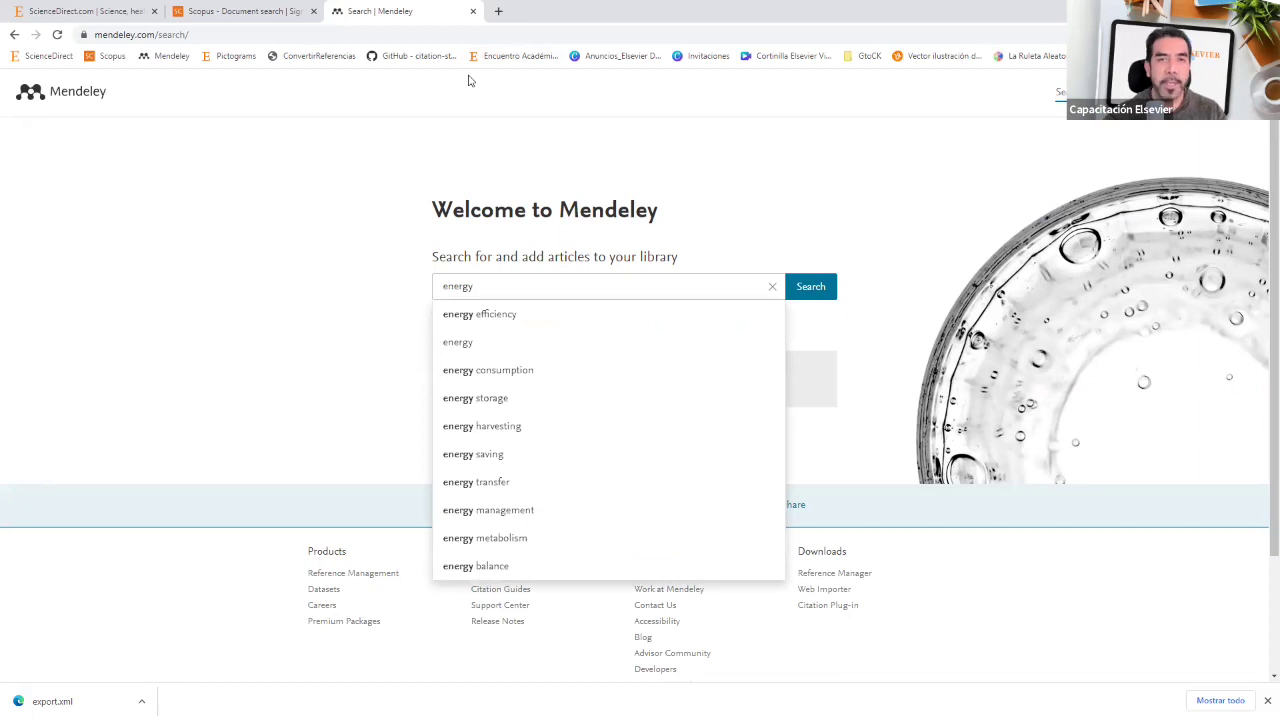
Step: Run the Mendeley article search for 'energy' (5,625,830 results), then return to the Herramientas slideshow
left_click(822, 291)
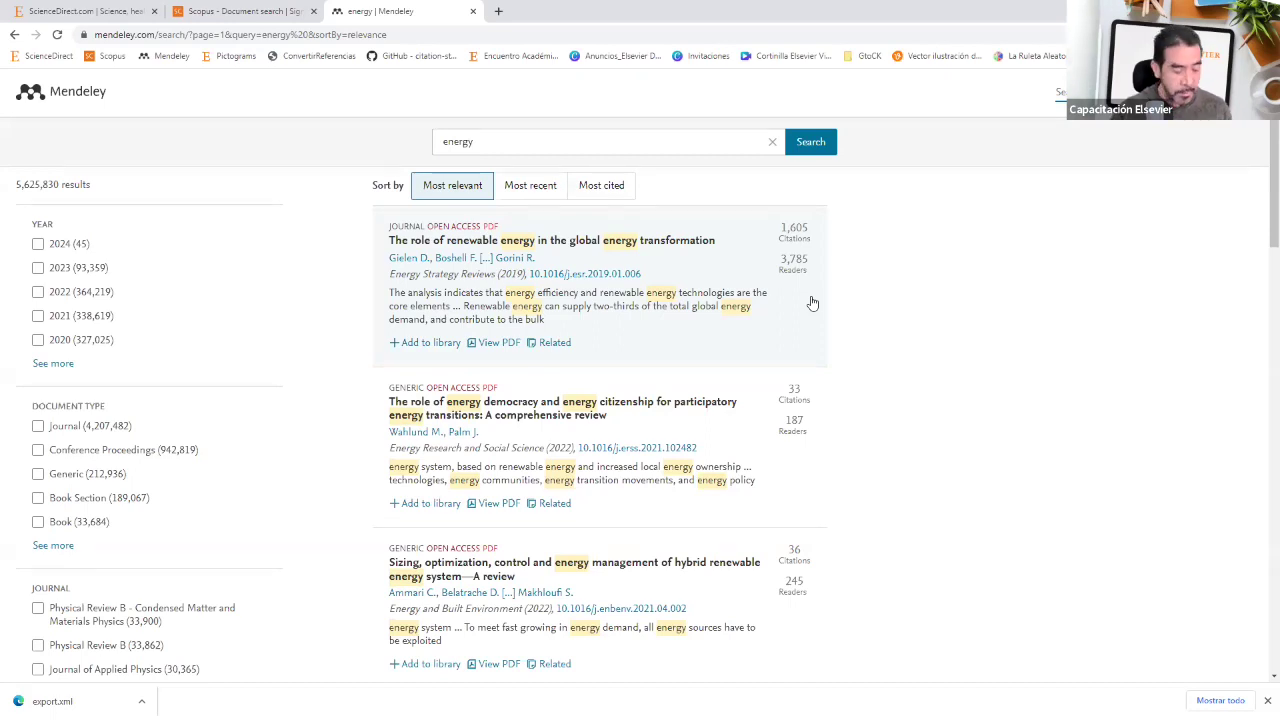
key("alt+Tab")
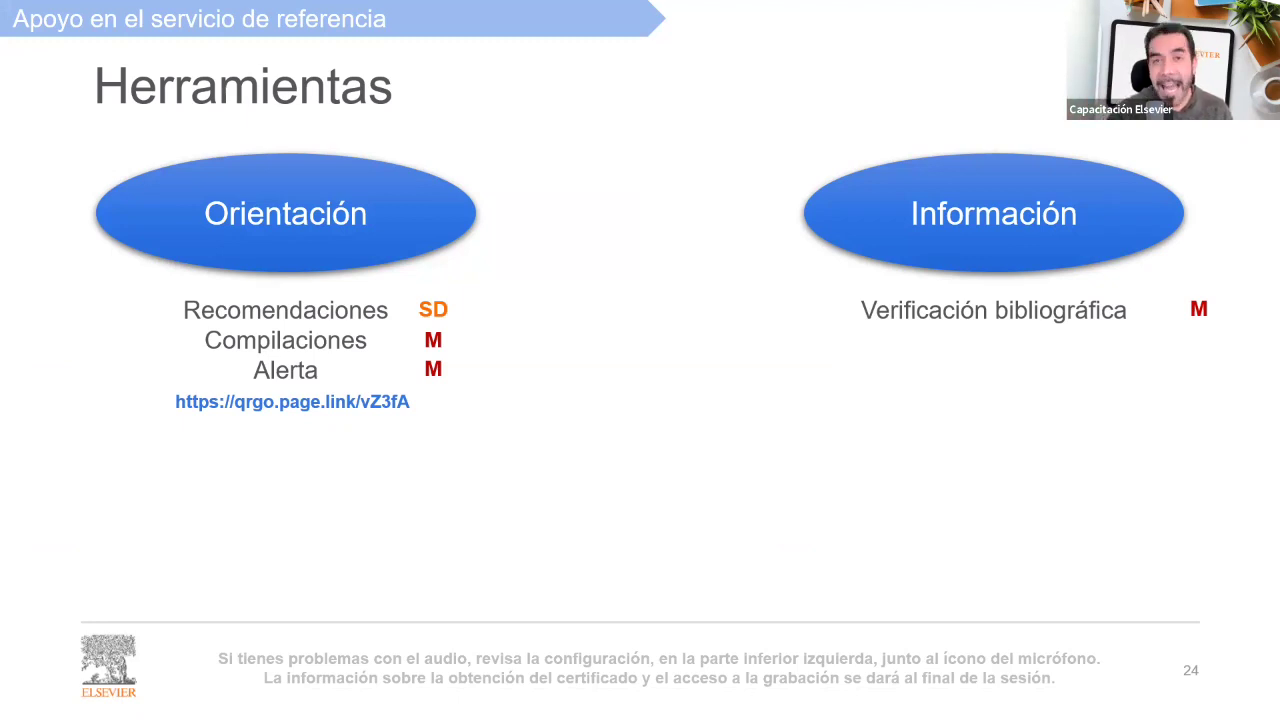
Step: Reveal the Búsqueda de información bullet, keep DSI hidden, and return to the Mendeley results
left_click(1014, 409)
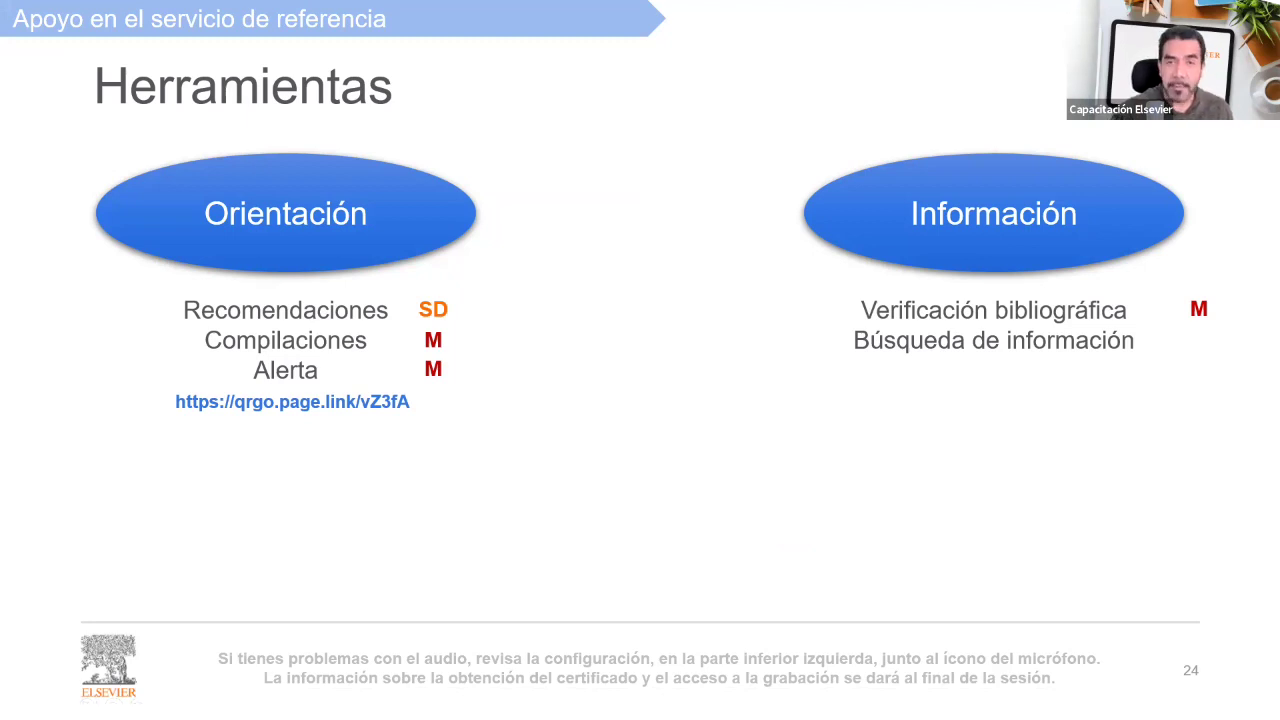
left_click(1089, 366)
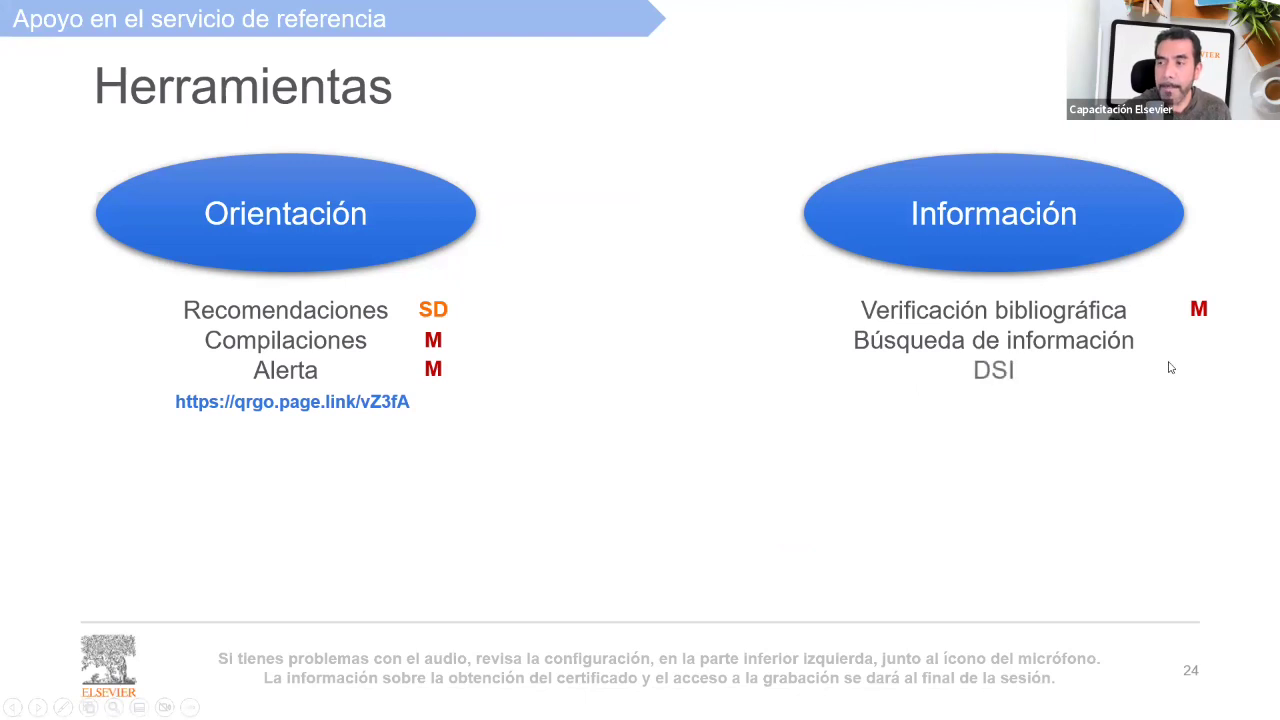
key("Left")
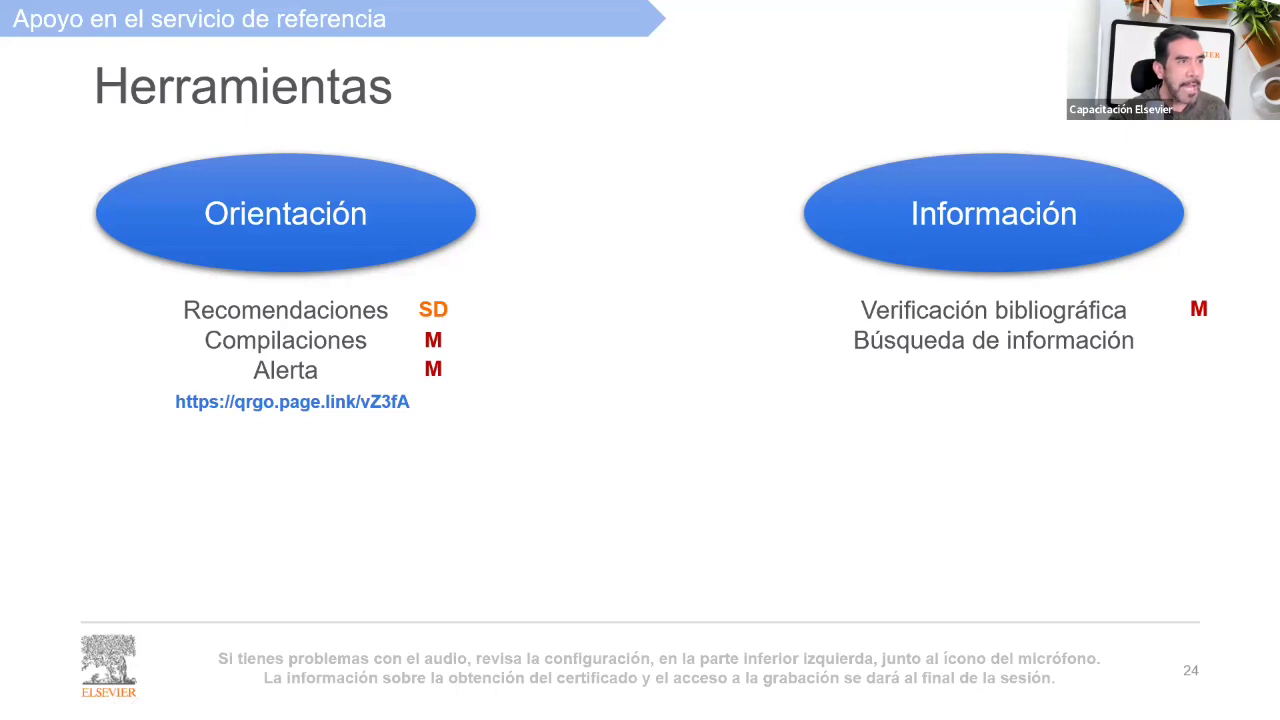
key("alt+Tab")
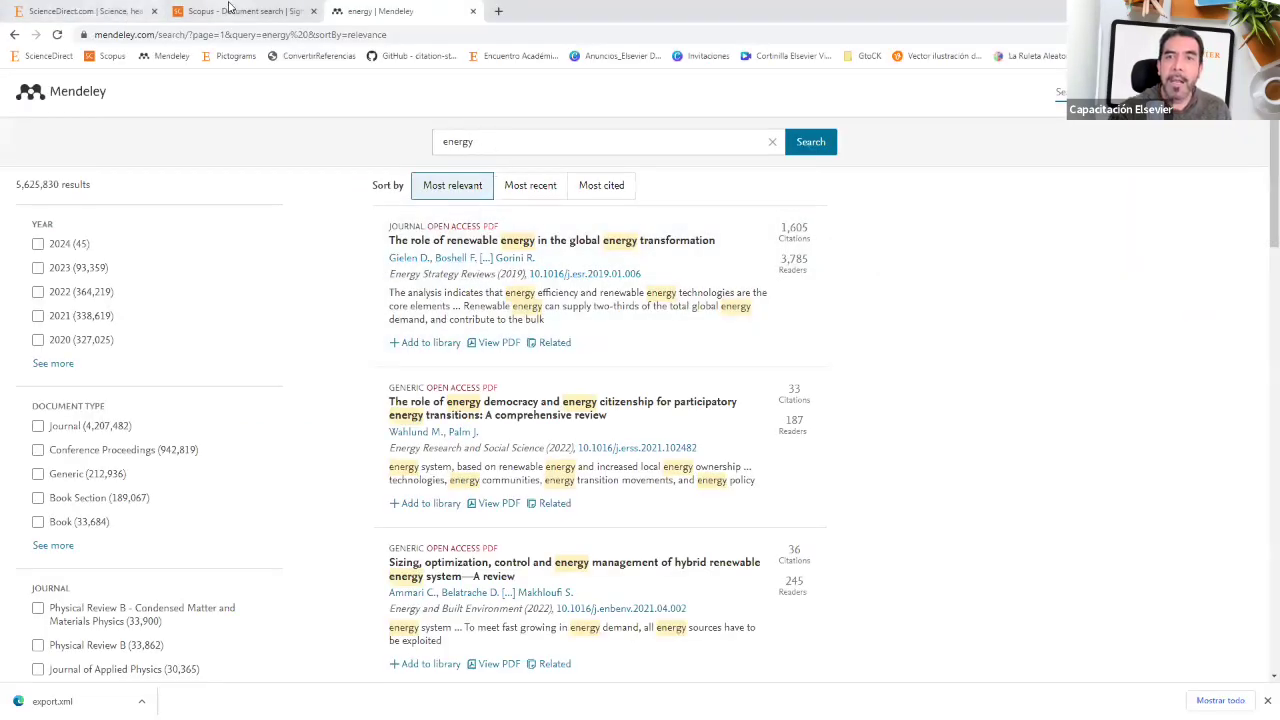
Step: Go to the Scopus document search page and put the cursor in the Search documents box
left_click(232, 10)
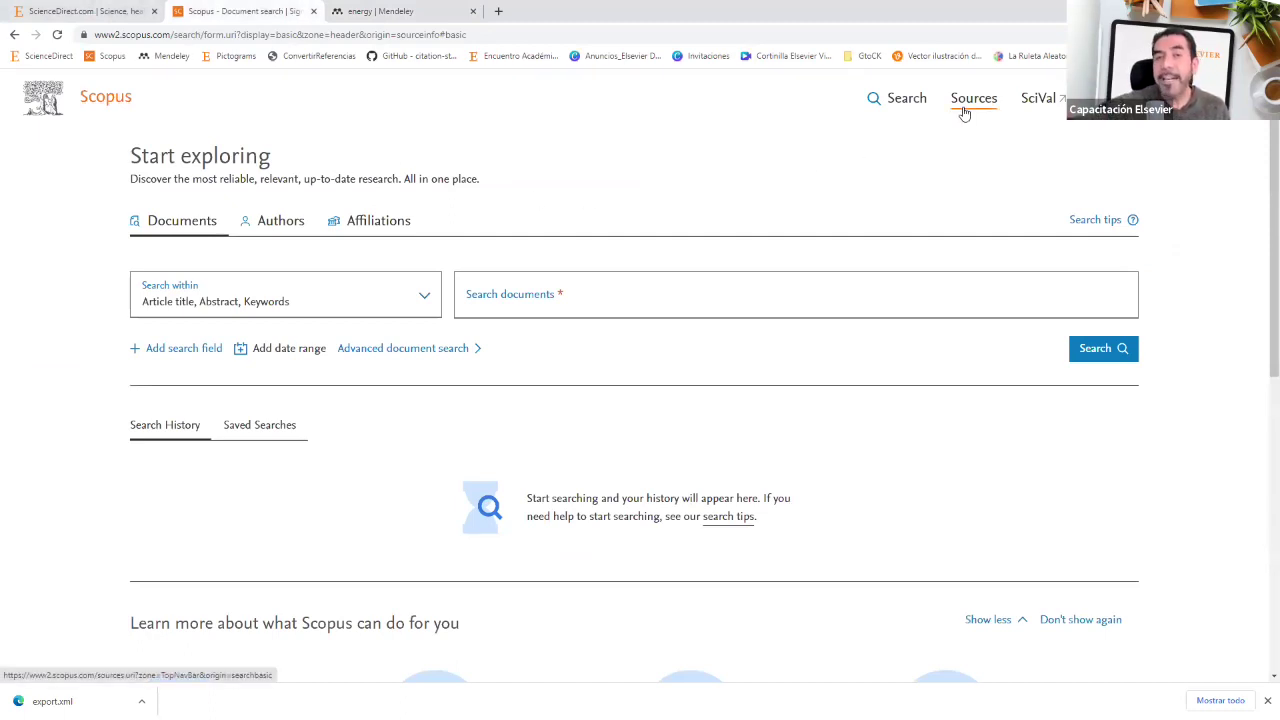
left_click(534, 313)
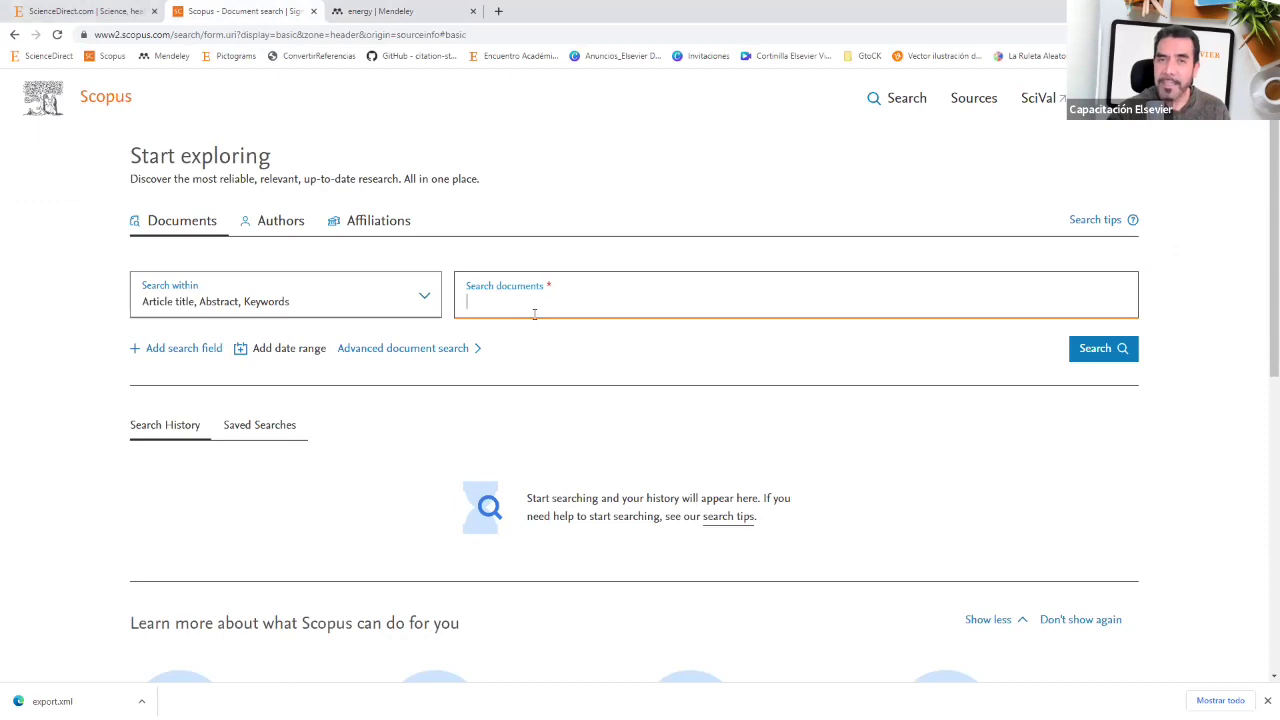
Step: Search Scopus for 'energy', then refine the query to 'energy AND mexico AND sustainable' (814 documents)
type("energy")
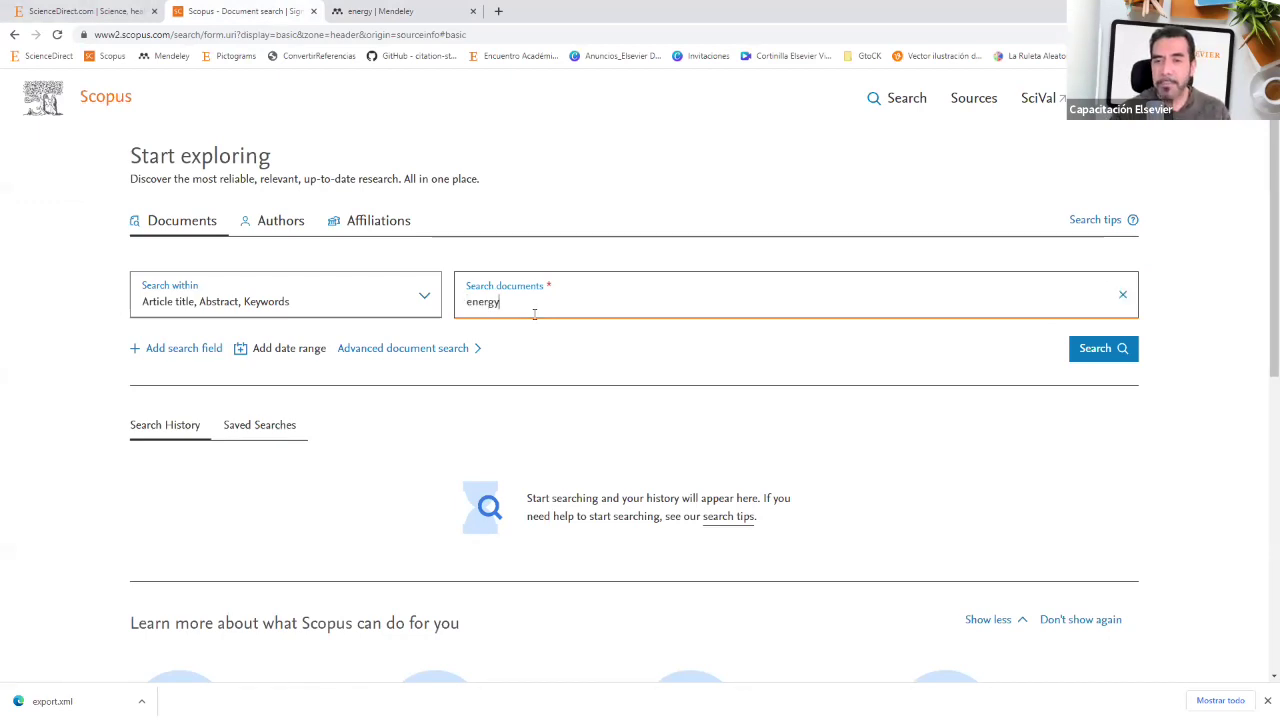
key("Return")
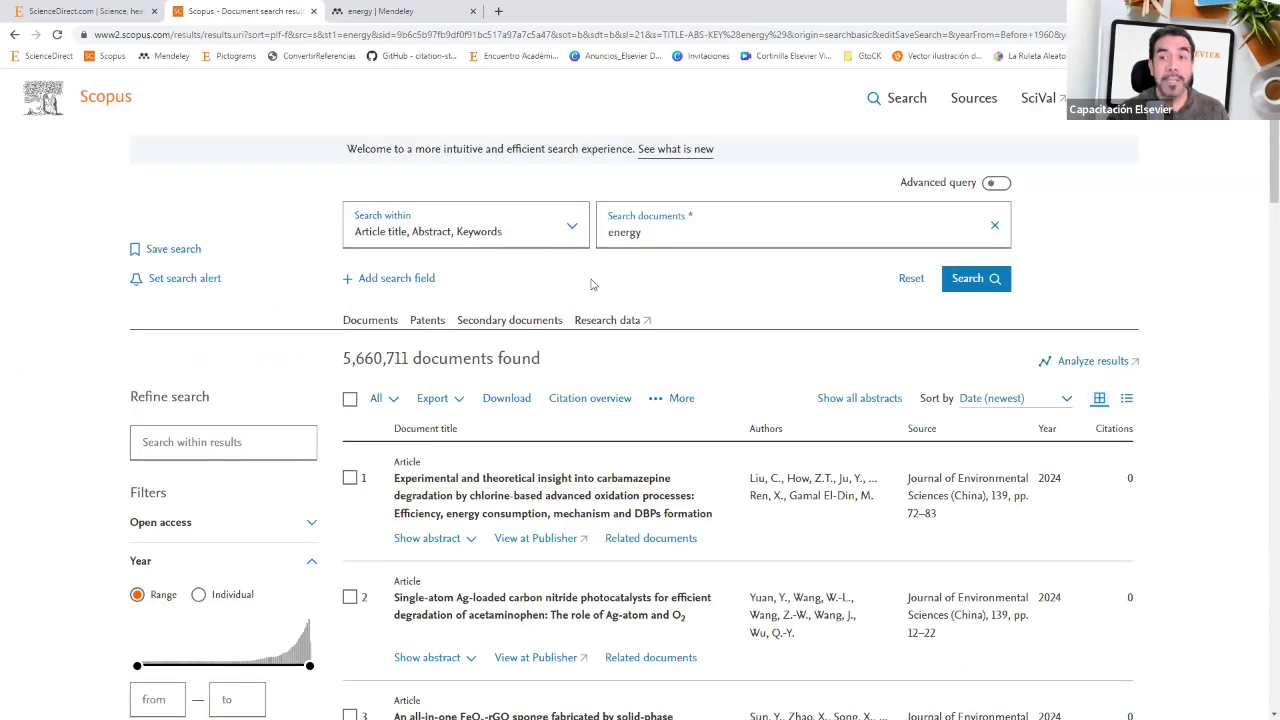
left_click(660, 238)
type("A")
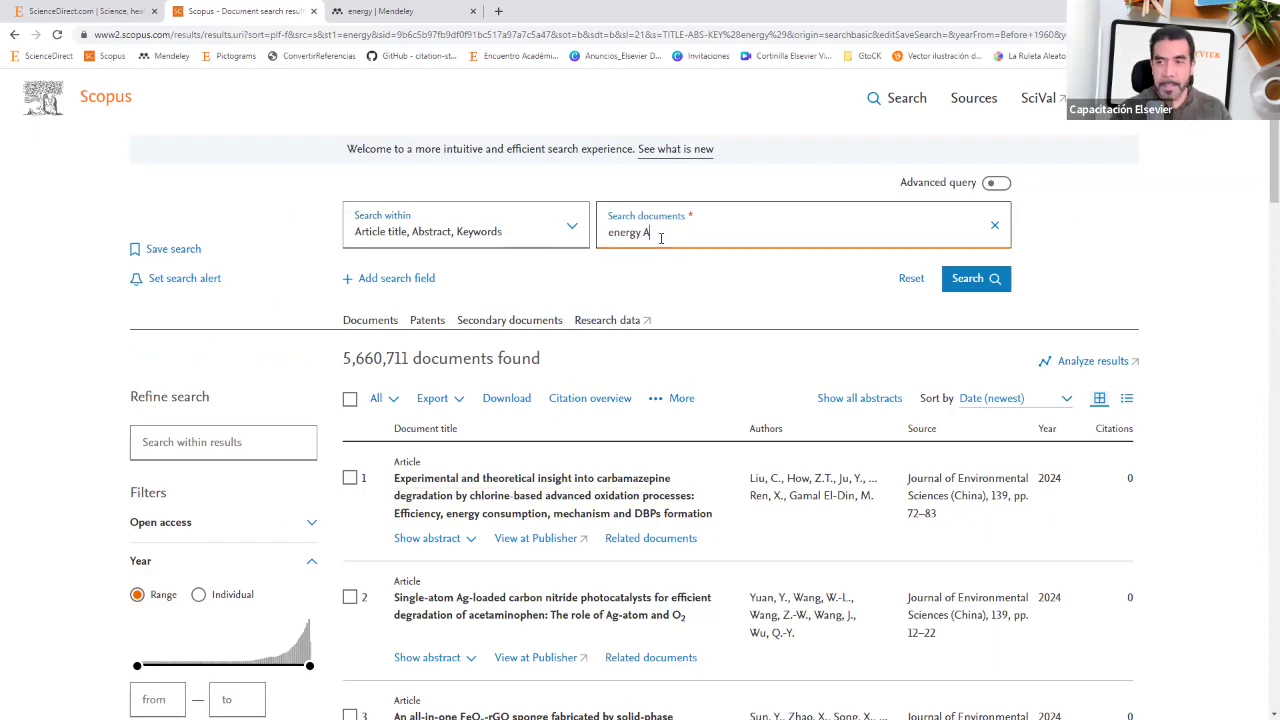
type("ND mexico AND sustainable")
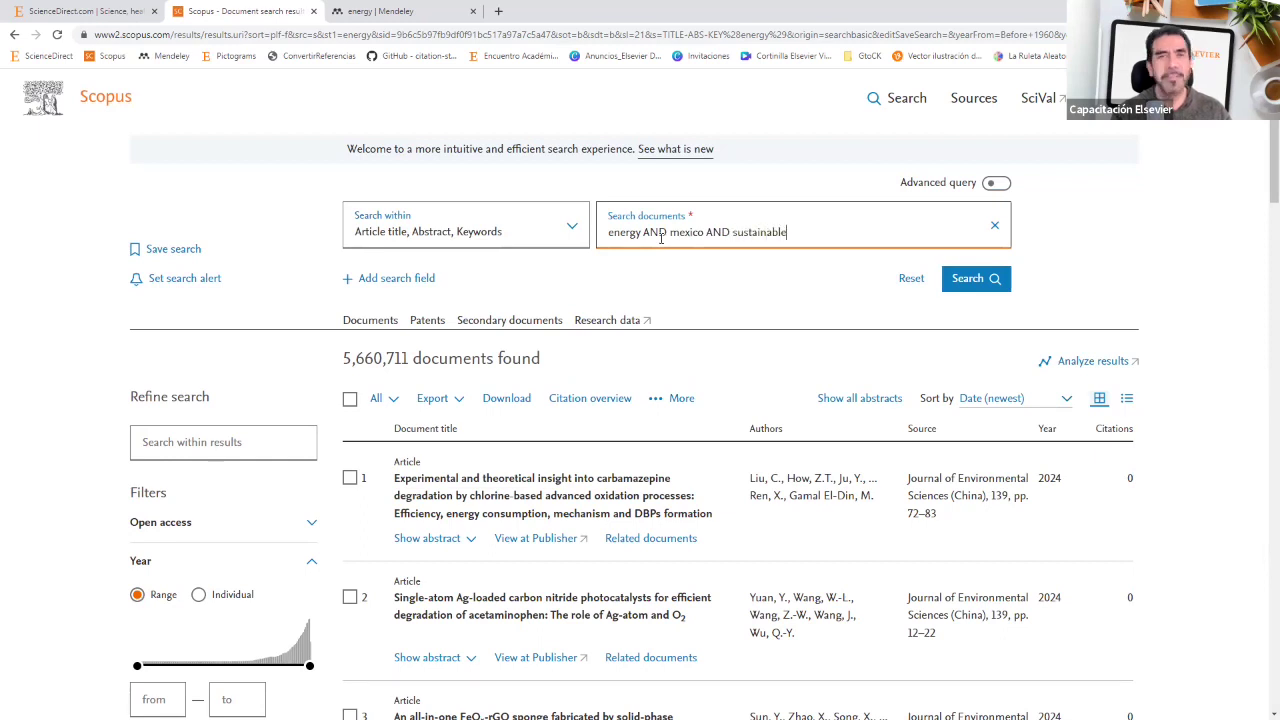
key("Return")
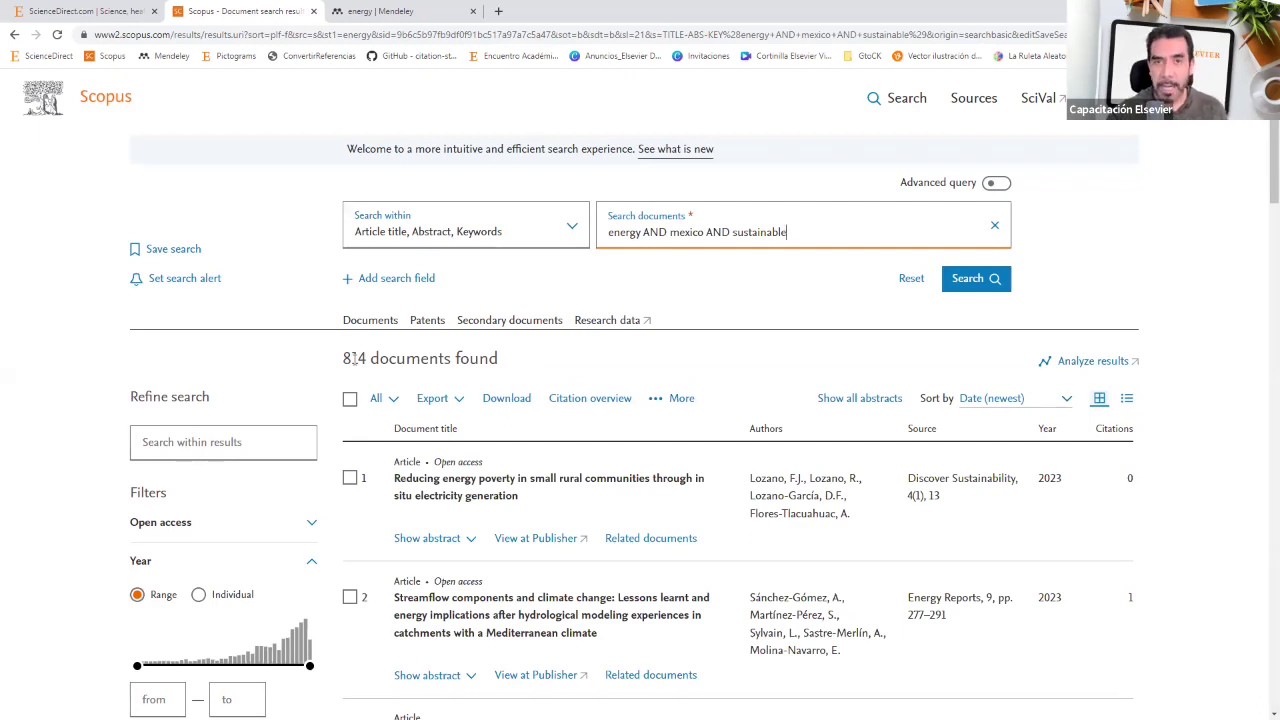
Step: On the Herramientas slide, reveal DSI and its orange SC label, then return to the Scopus results
key("alt+Tab")
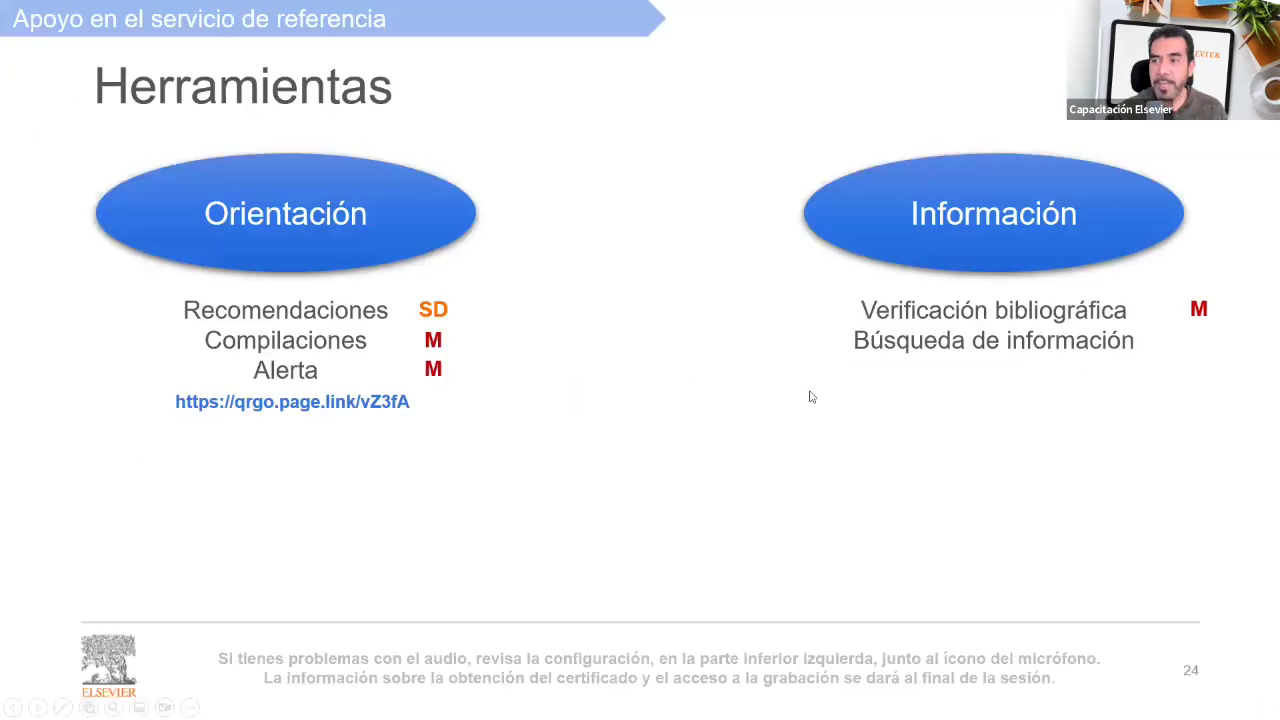
left_click(857, 398)
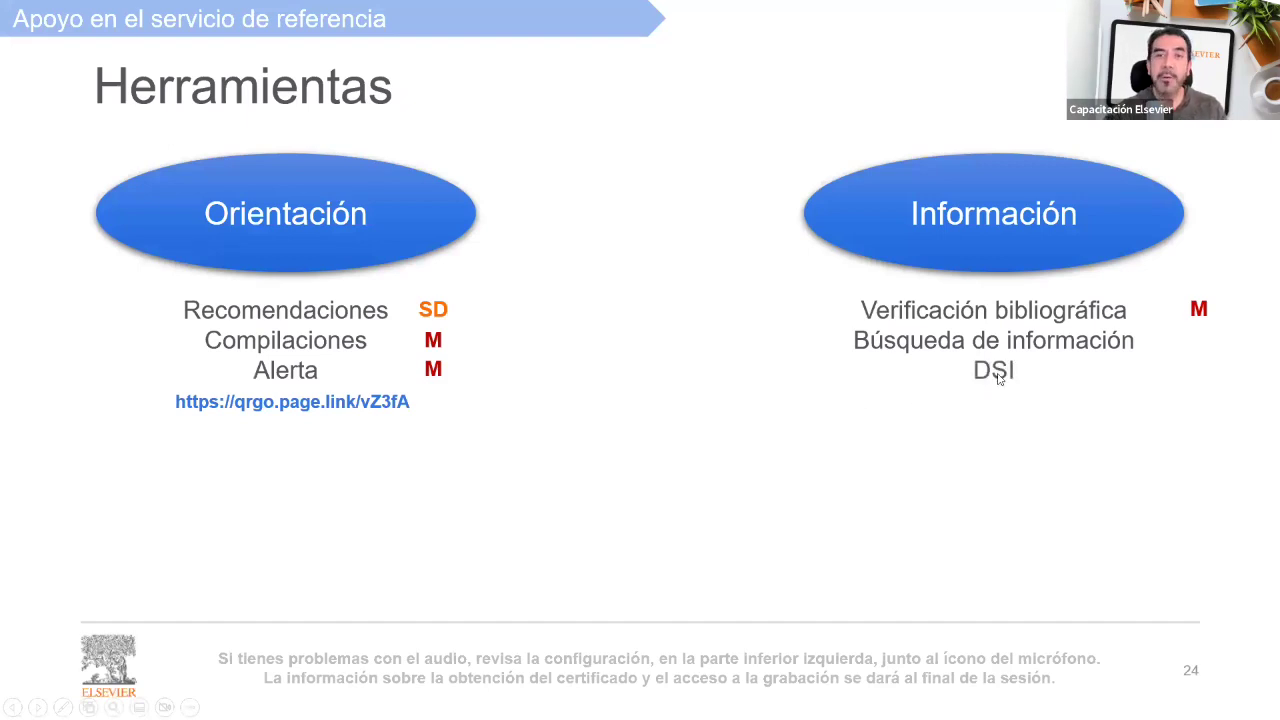
left_click(1000, 378)
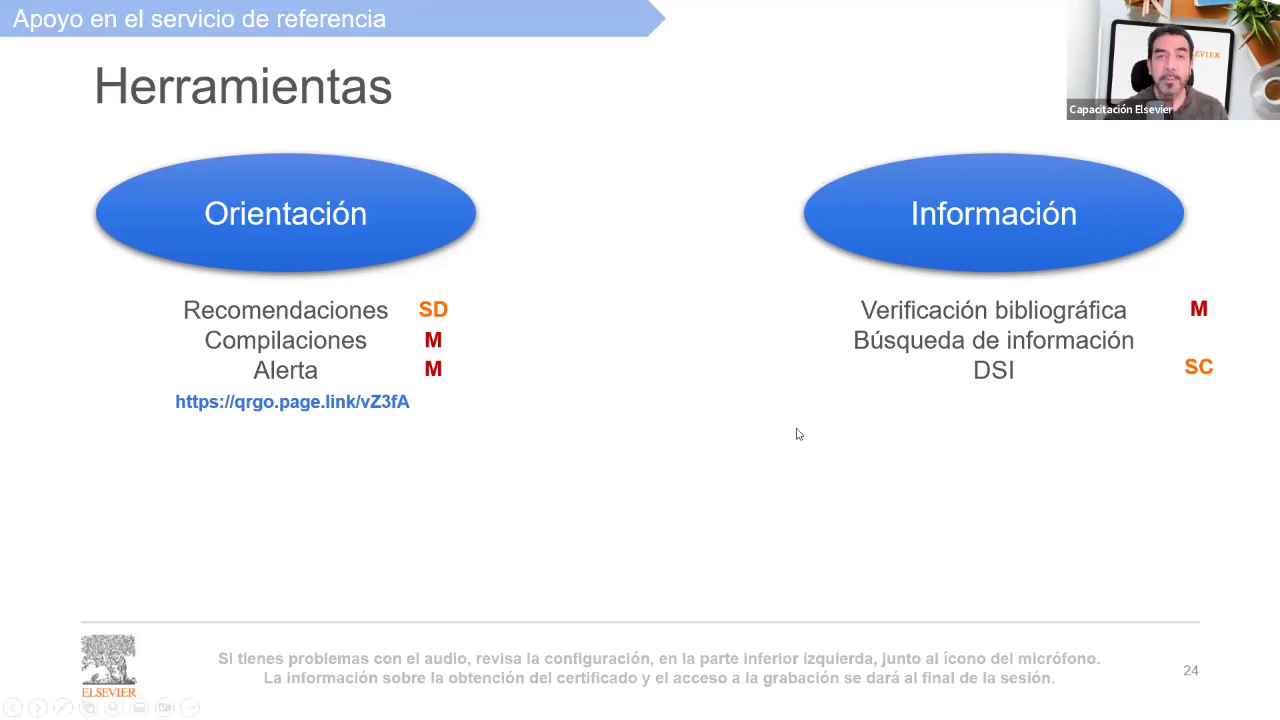
key("alt+Tab")
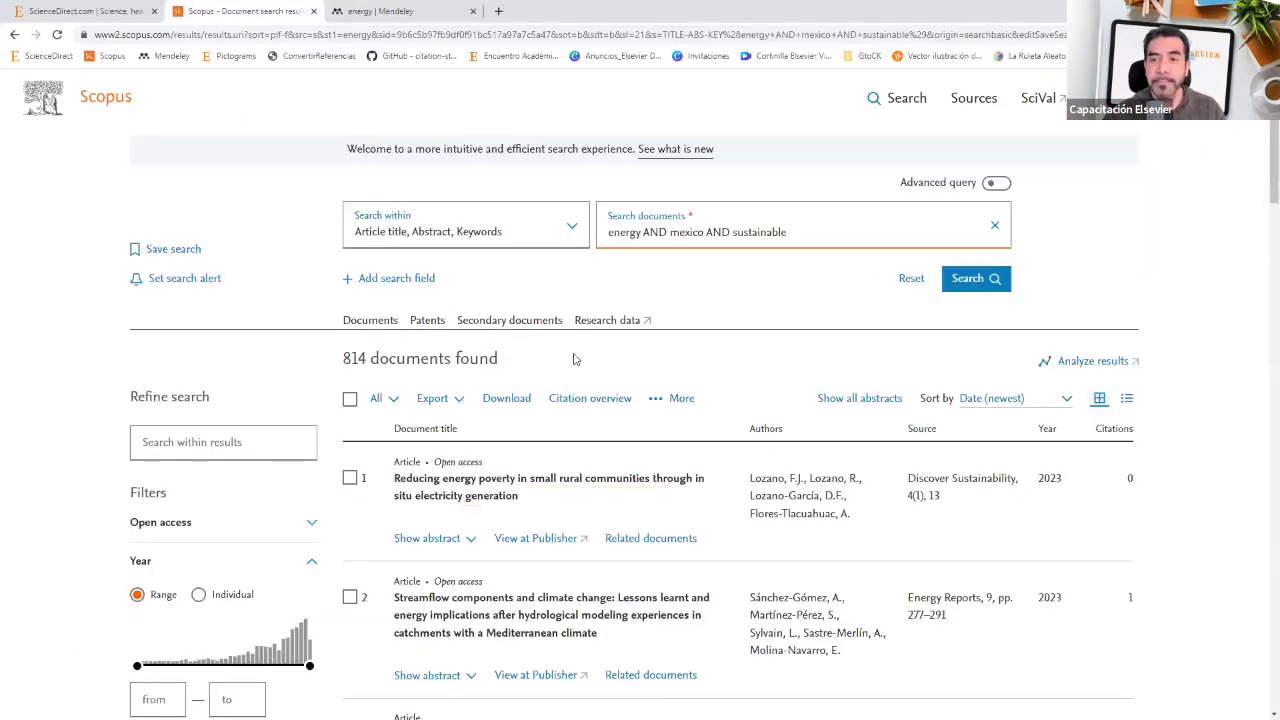
scroll(573, 362, "down", 2)
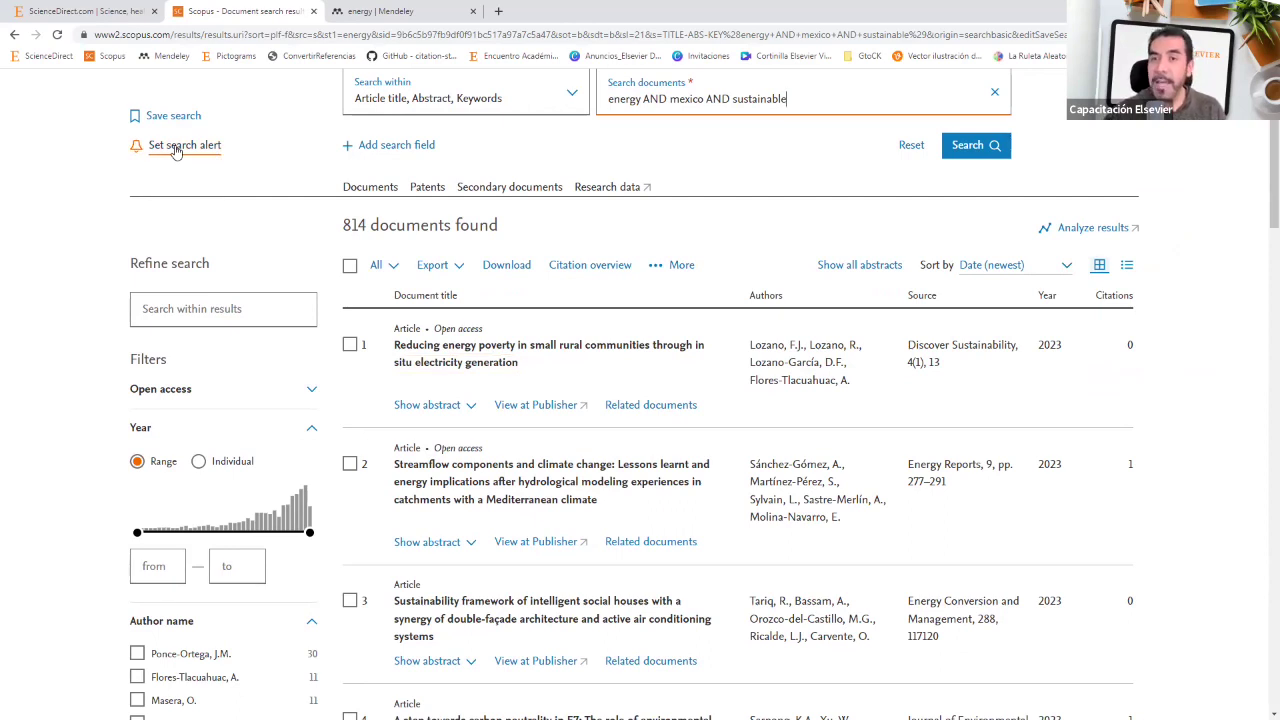
scroll(180, 175, "up", 1)
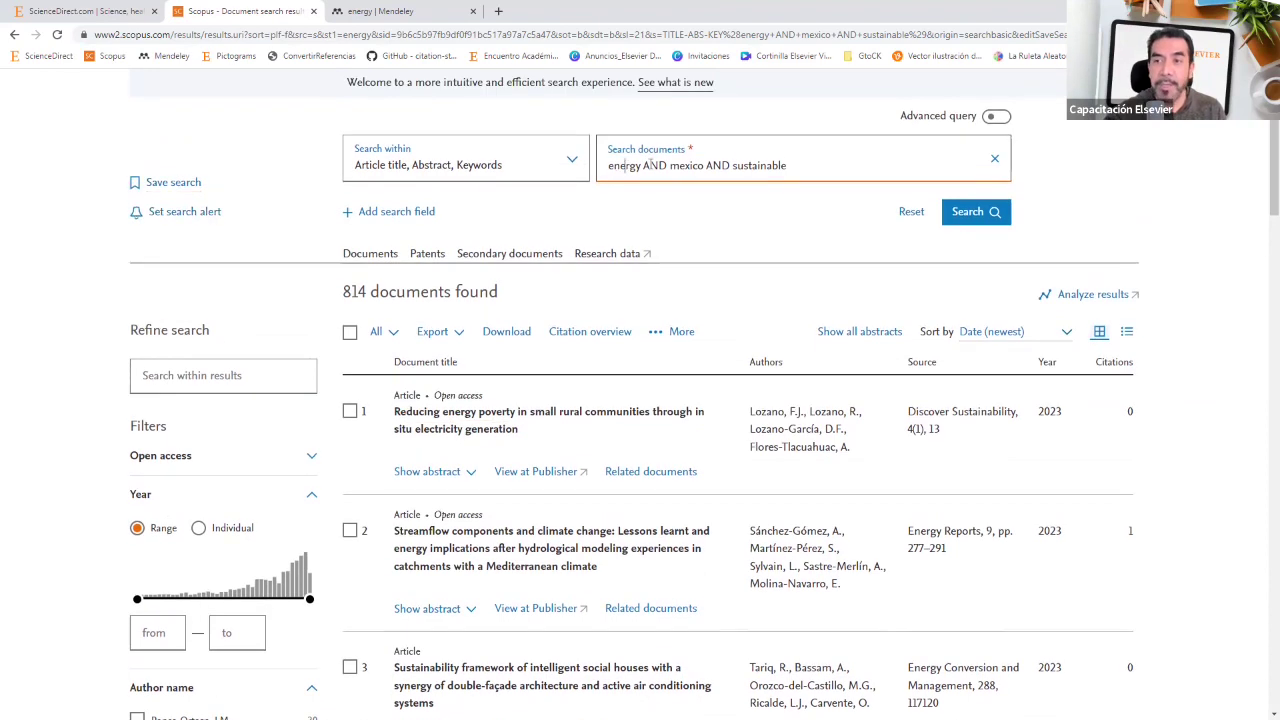
left_click_drag(624, 165, 828, 164)
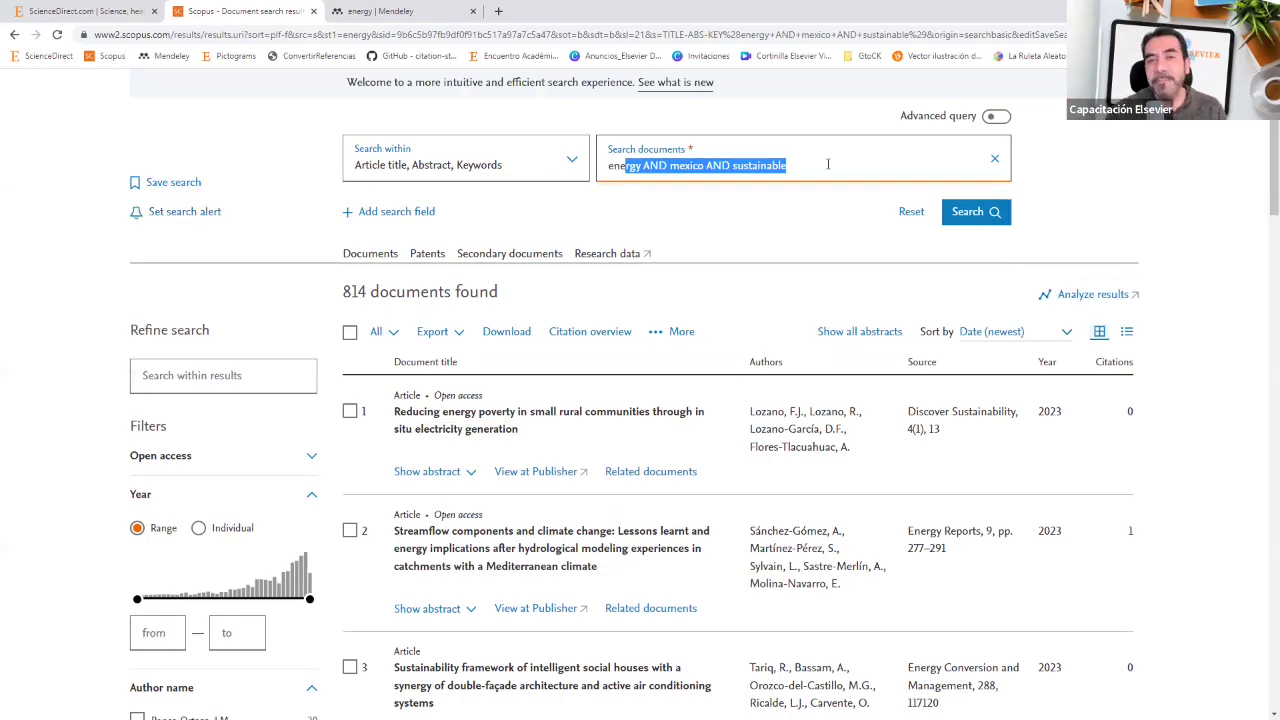
scroll(300, 450, "down", 2)
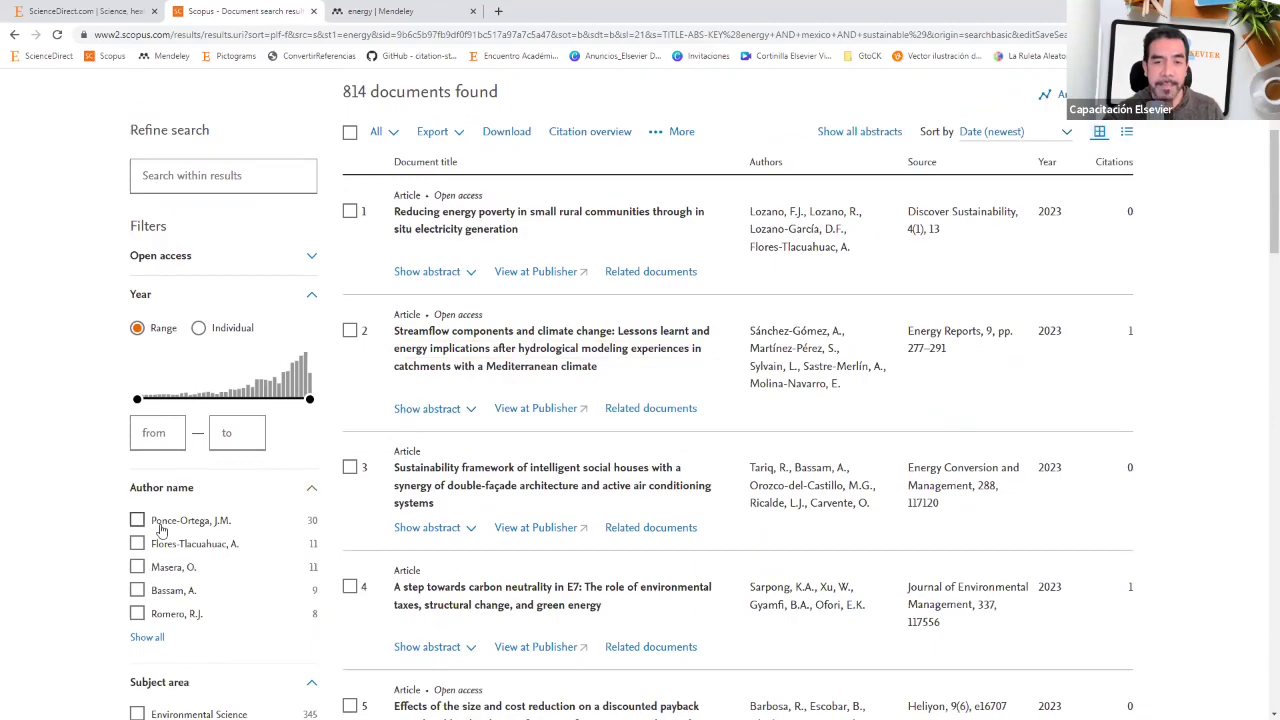
scroll(160, 530, "down", 2)
scroll(162, 530, "down", 6)
scroll(165, 526, "up", 5)
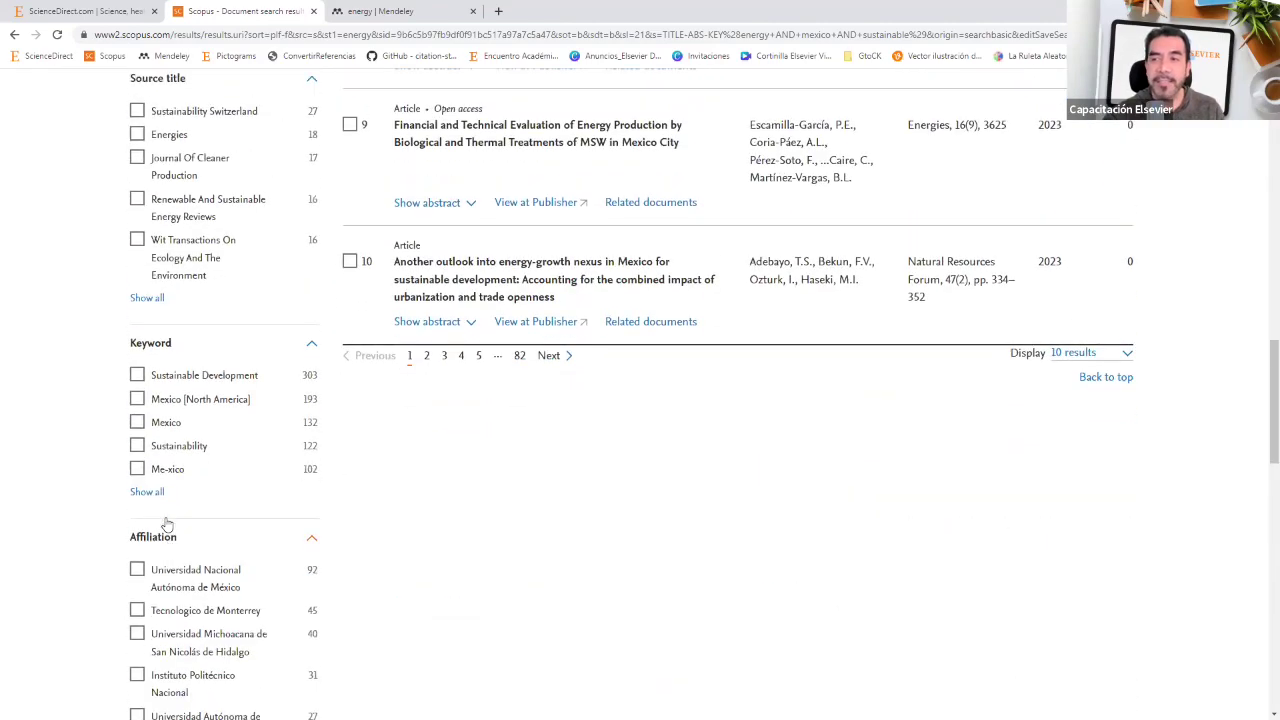
scroll(165, 524, "up", 7)
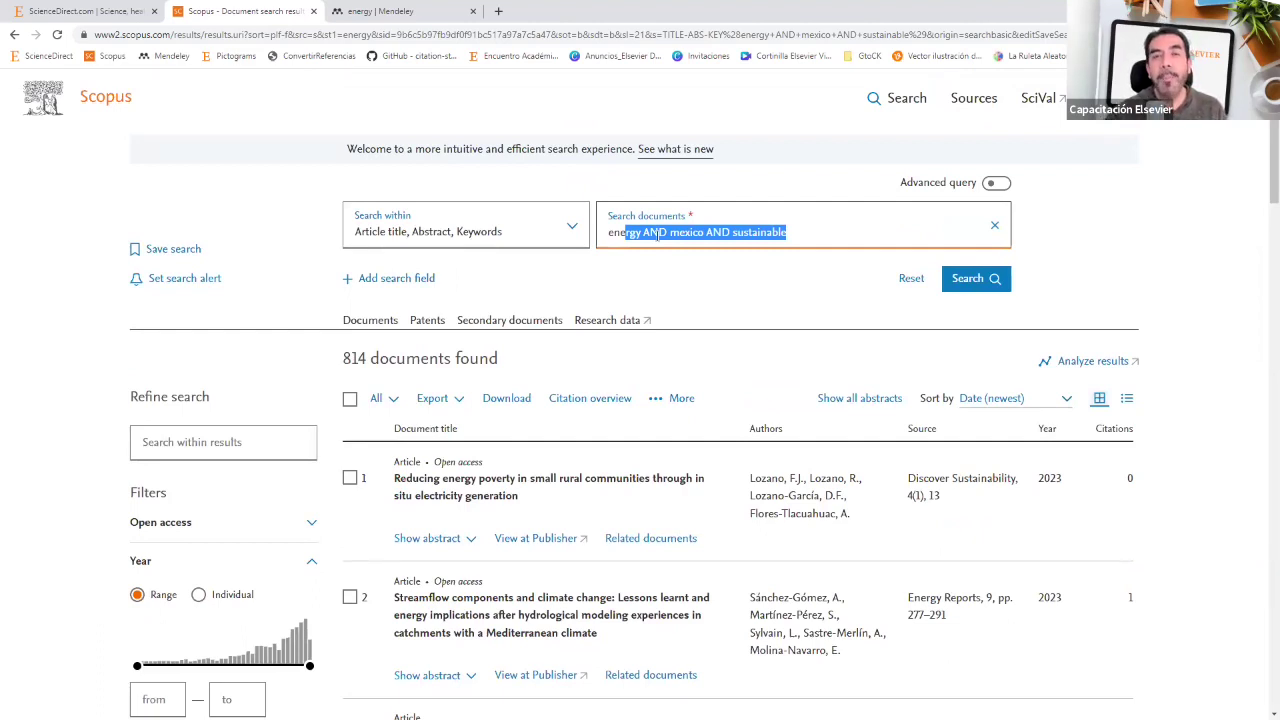
Step: Open the Scopus search alert form, select the existing e-mail address, then close the form
left_click(185, 284)
left_click(503, 393)
left_click_drag(503, 393, 732, 392)
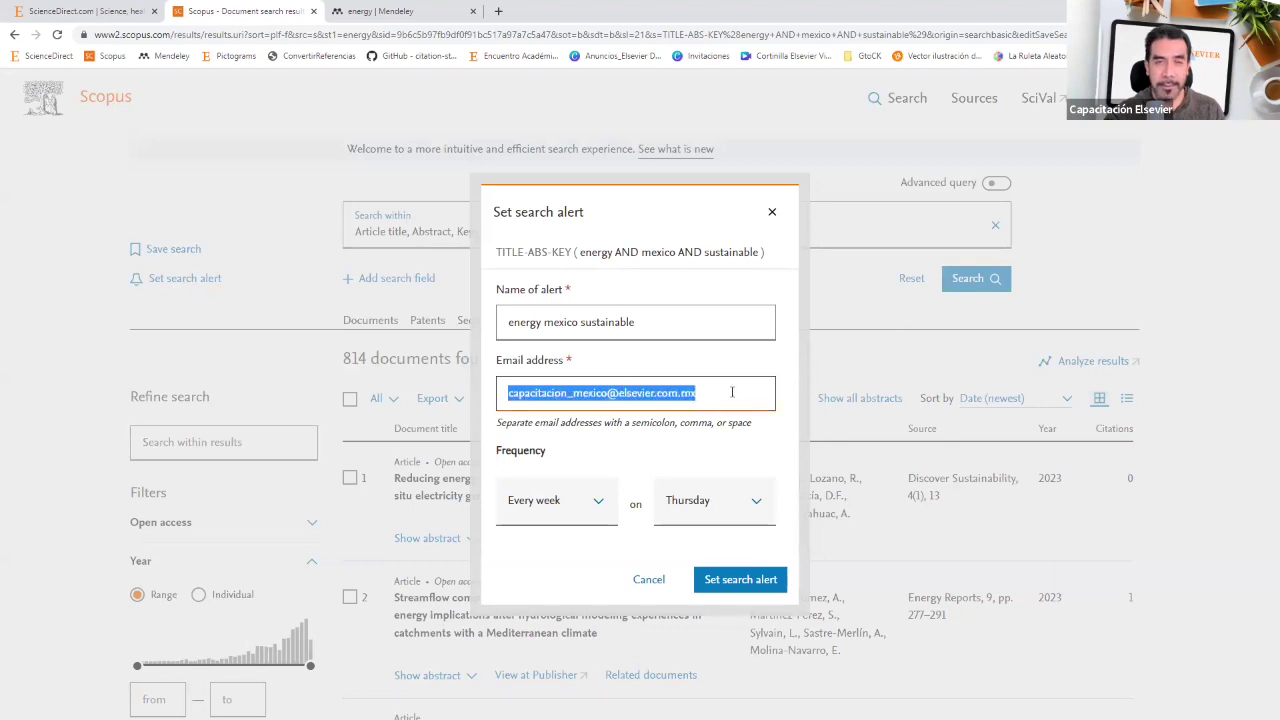
left_click(732, 392)
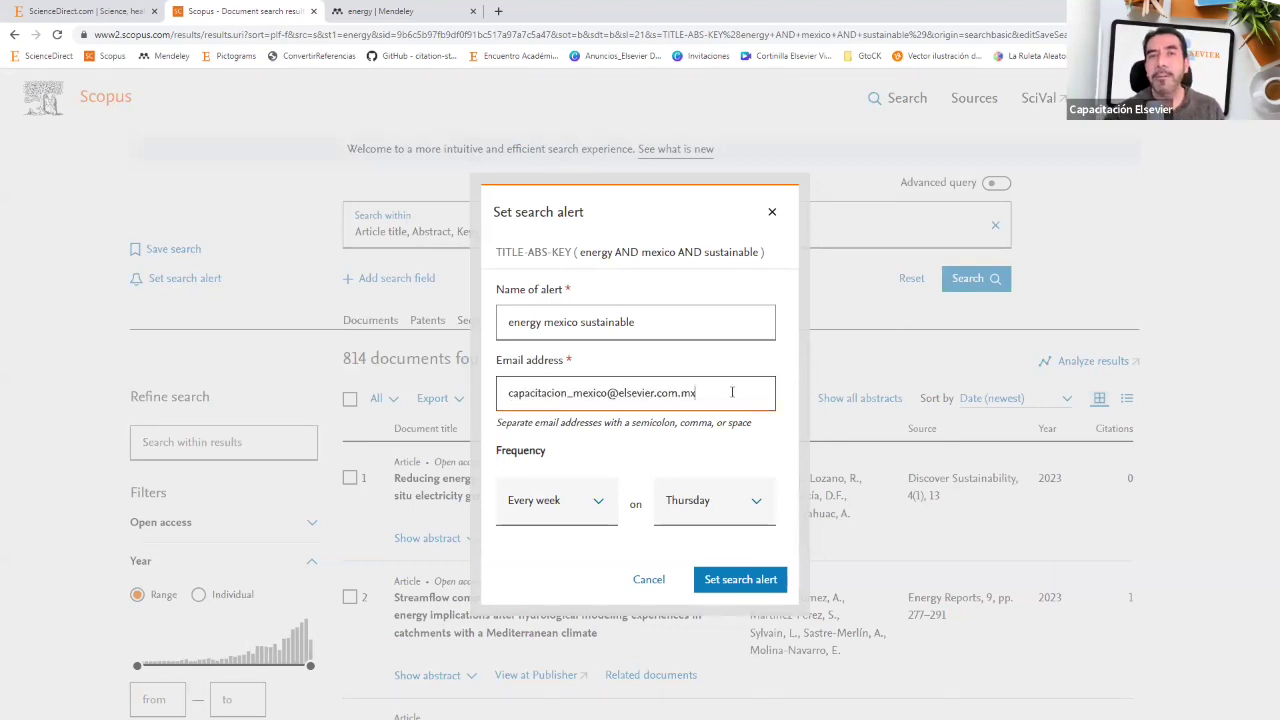
triple_click(640, 396)
left_click(251, 407)
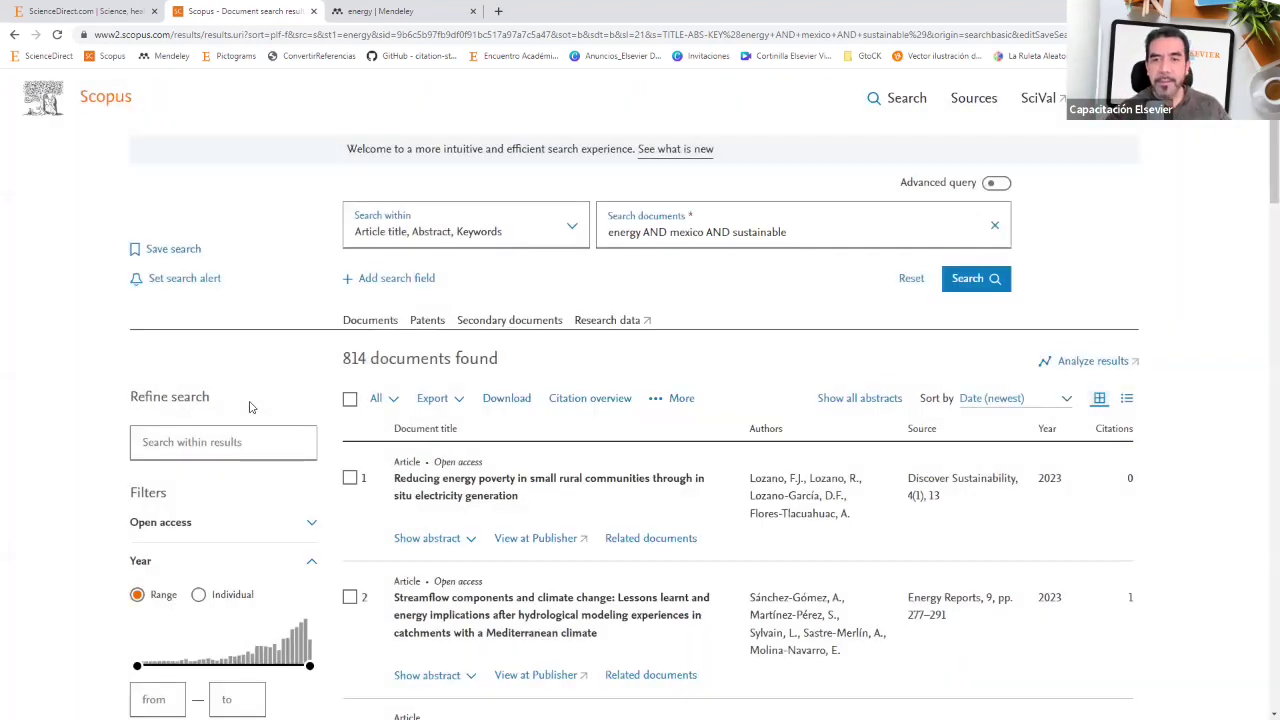
Step: Reopen the alert, add a second recipient's e-mail address, cancel it, and return to the slides
left_click(200, 280)
left_click(524, 398)
triple_click(530, 395)
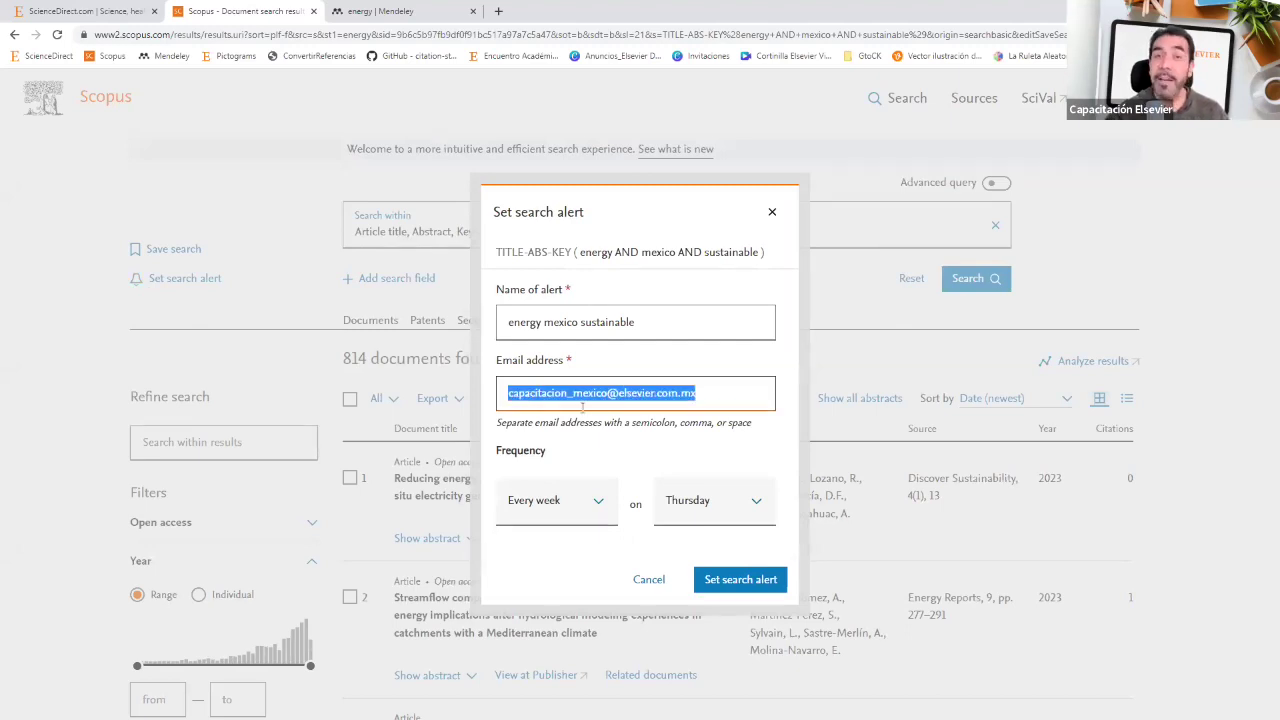
left_click(714, 397)
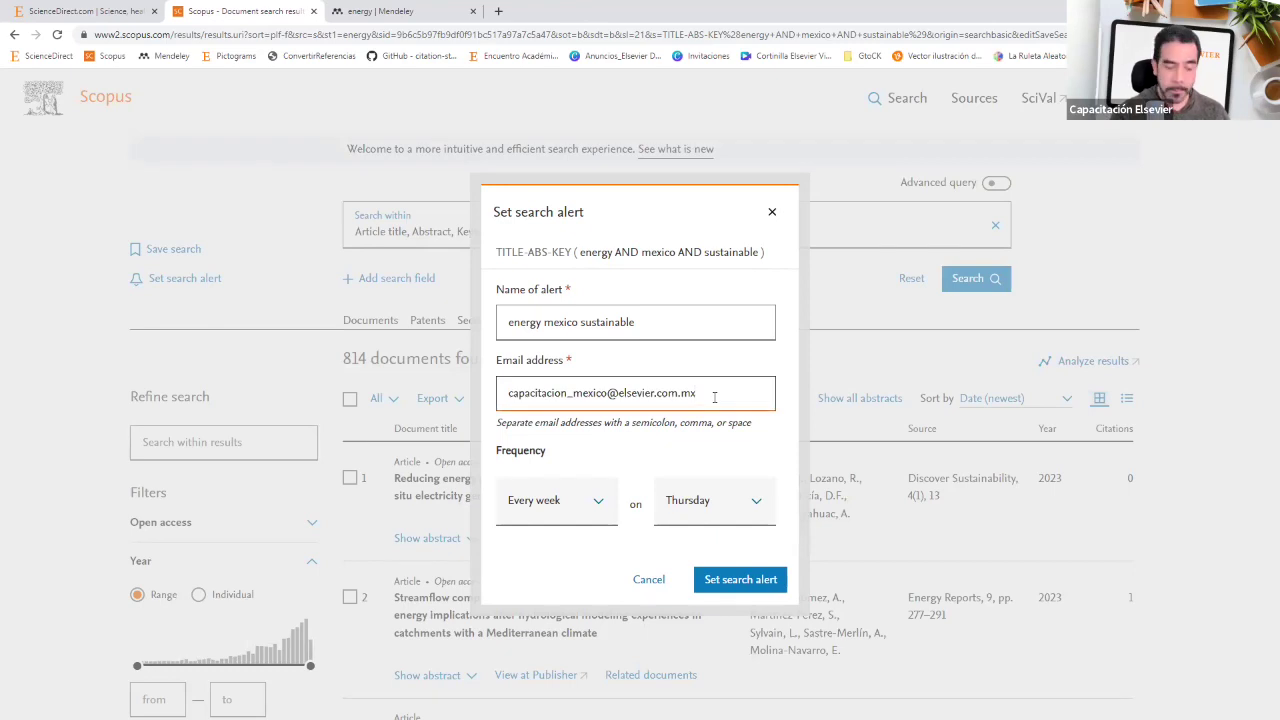
type(";")
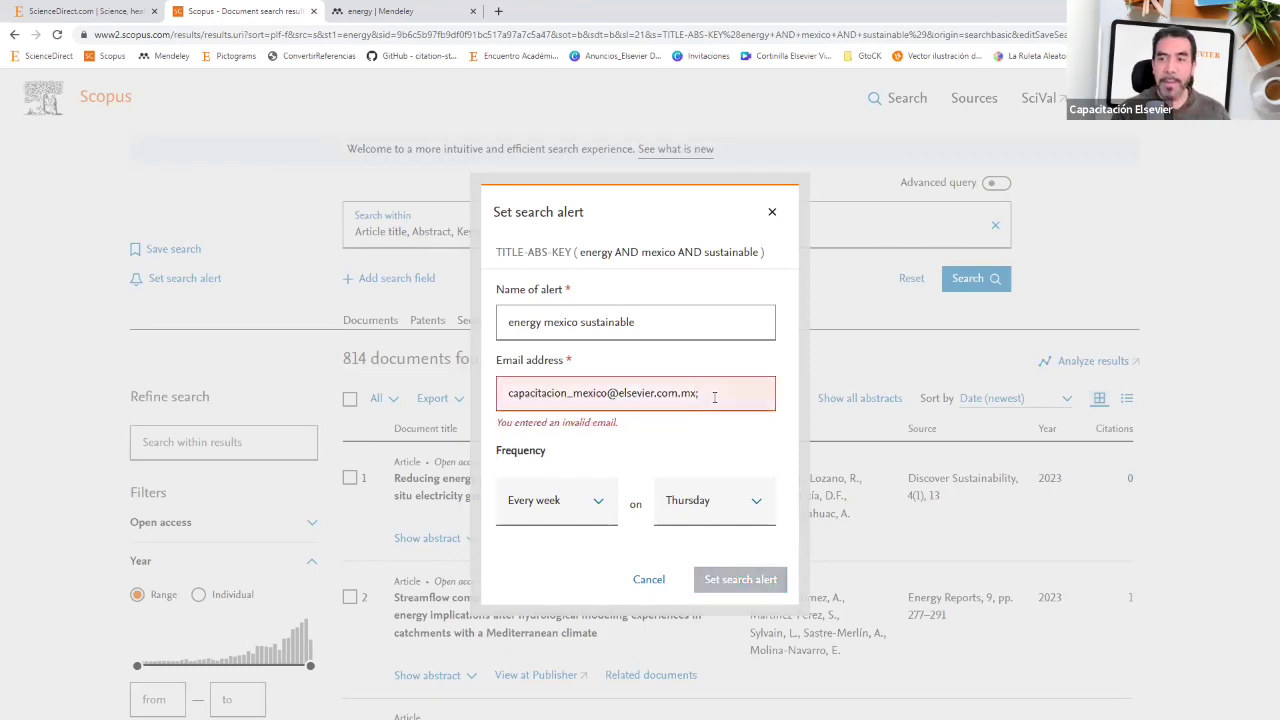
key("BackSpace")
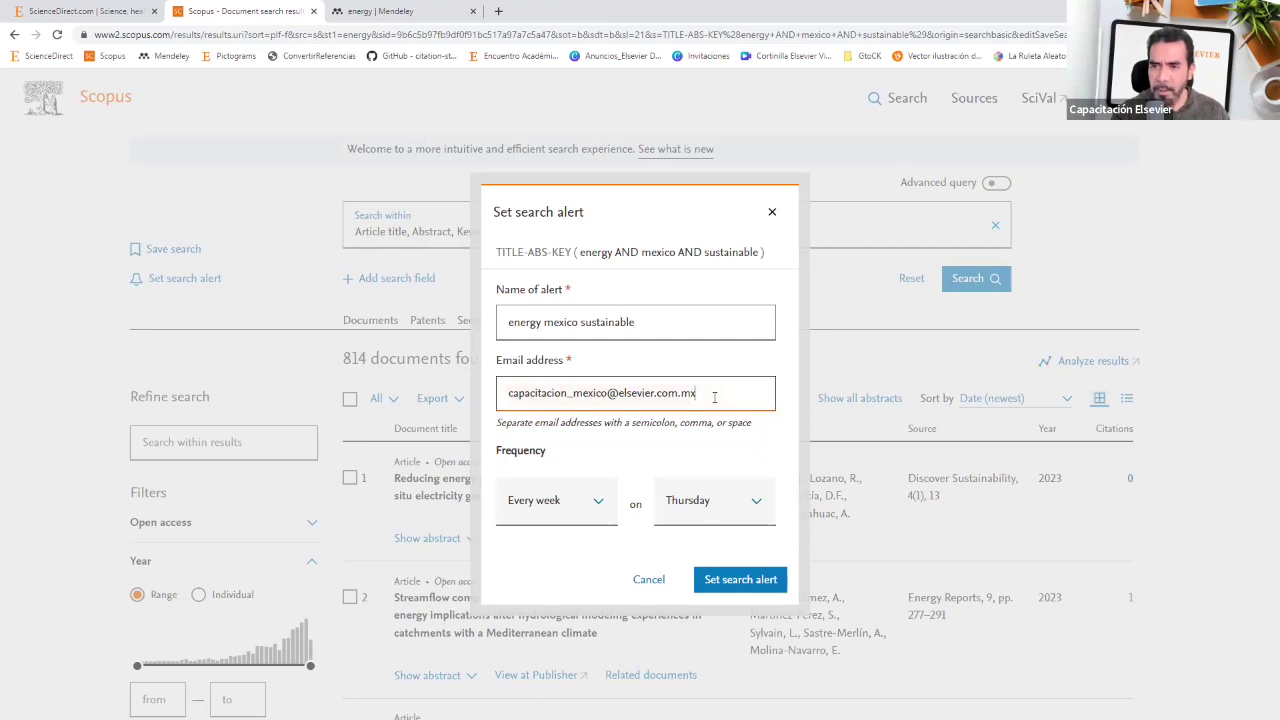
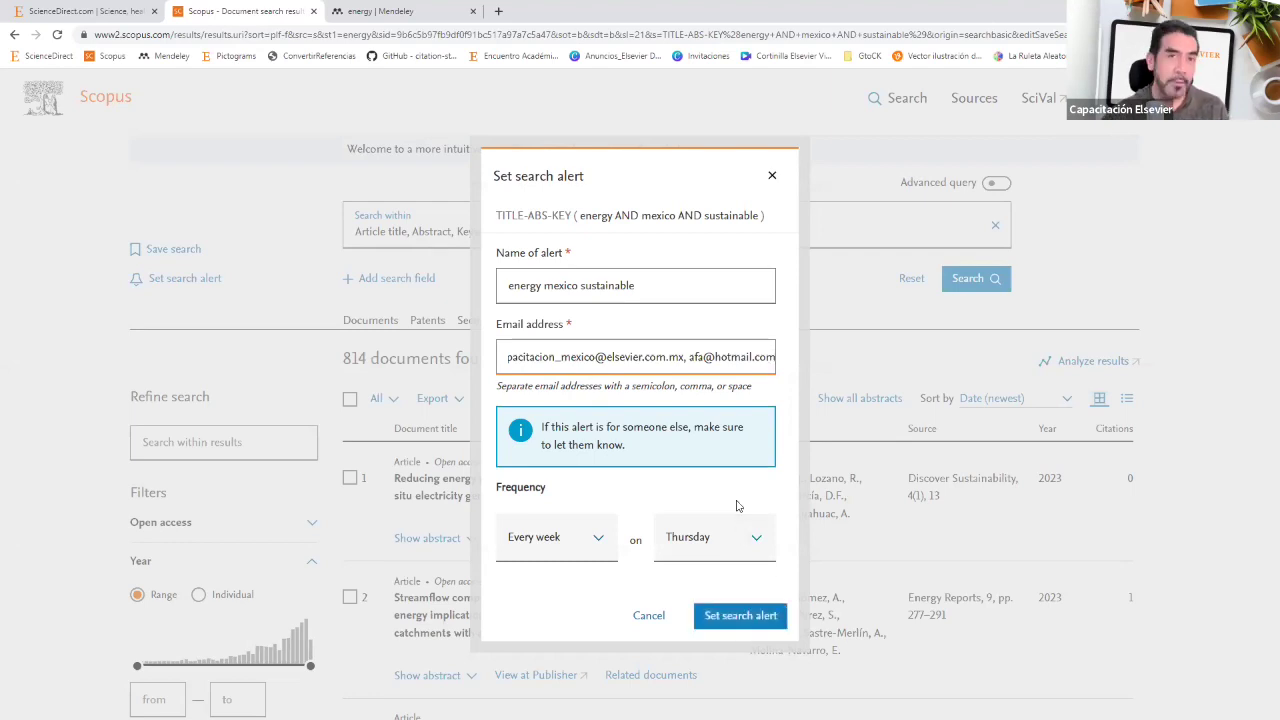
left_click(648, 616)
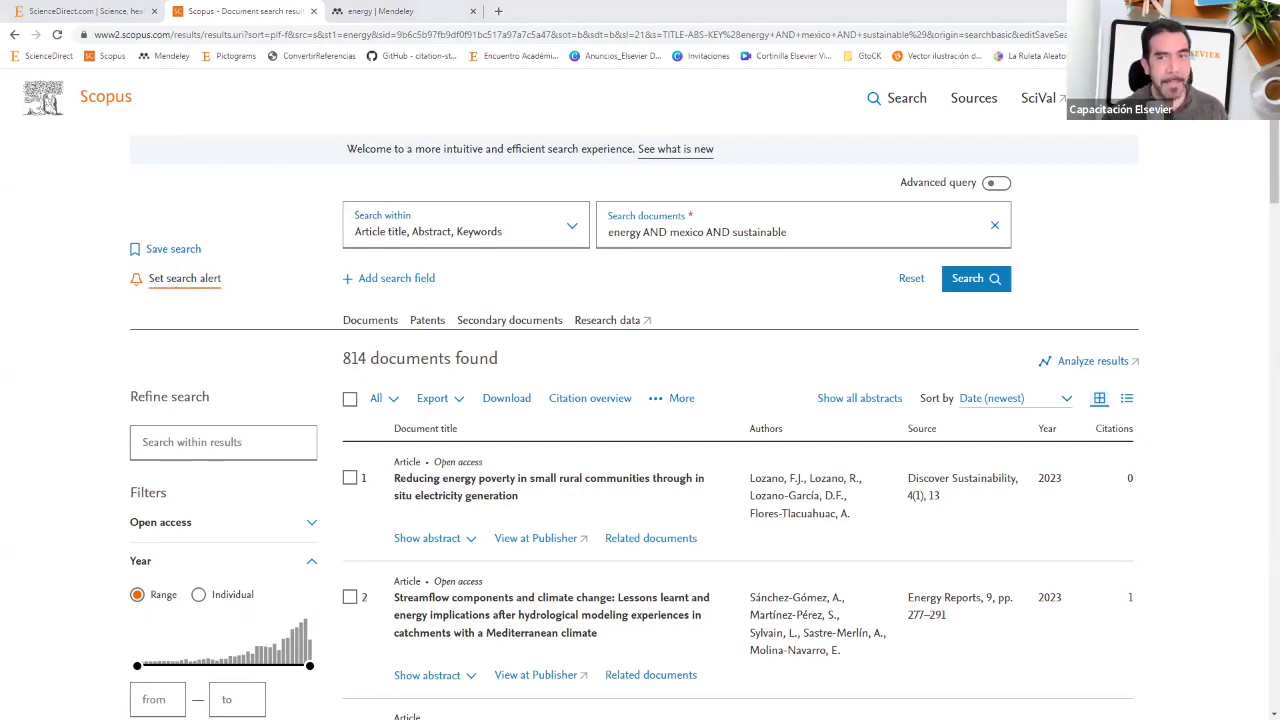
key("alt+Tab")
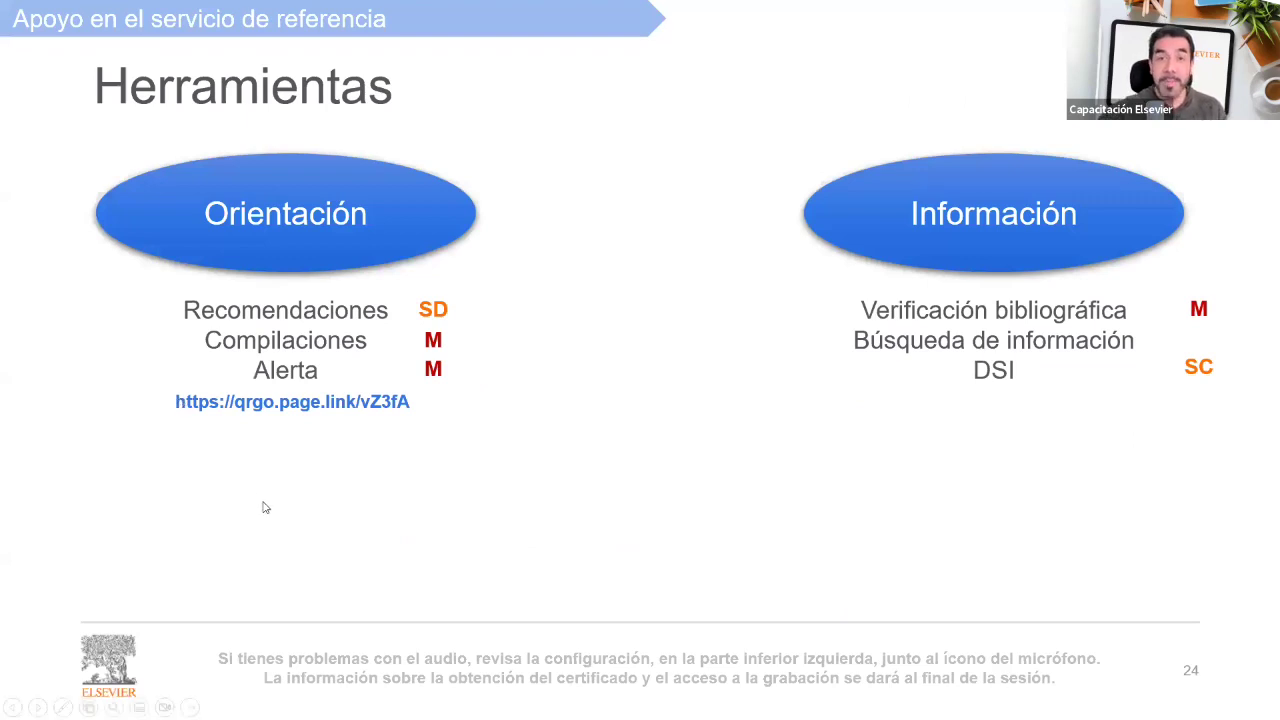